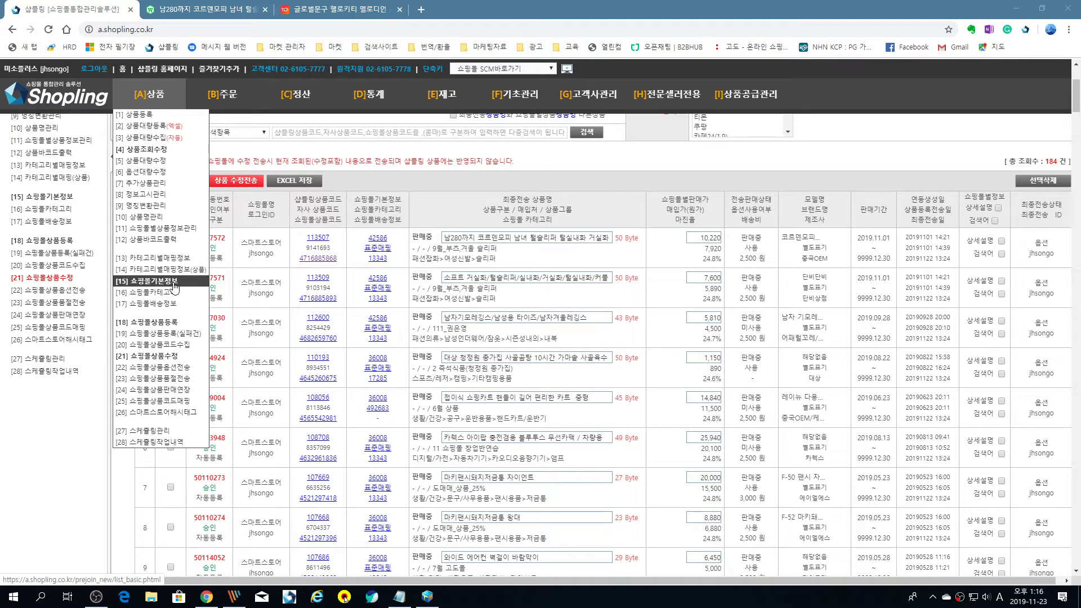
- List the 쇼핑몰기본정보 entries of the 옥션 seller account for the last 6 months, with 옥션 also chosen for new basic-info registration
left_click(174, 283)
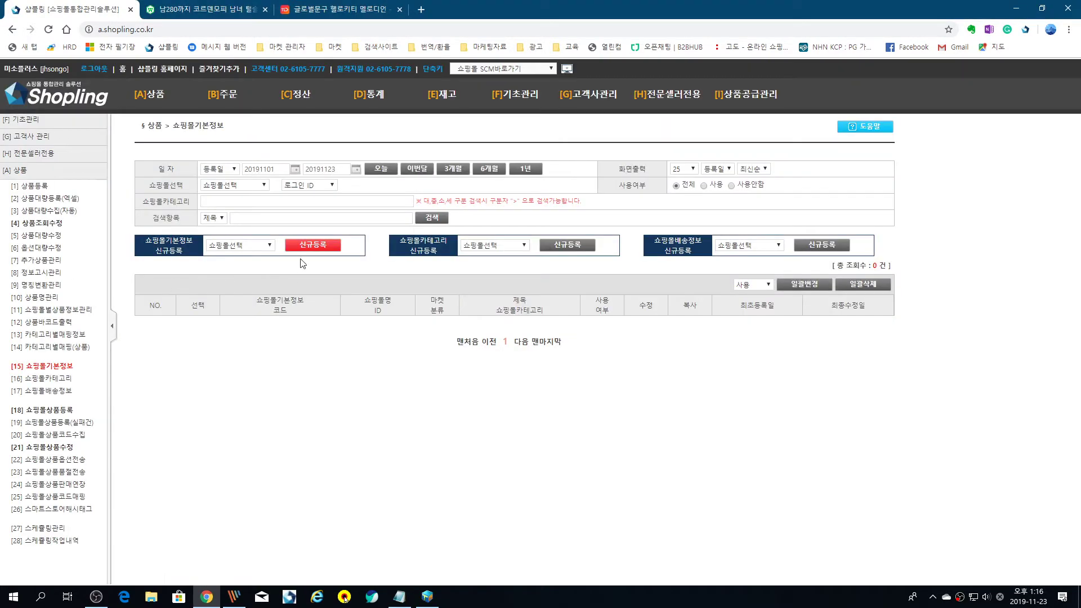
left_click(261, 186)
left_click(264, 206)
left_click(310, 186)
left_click(302, 207)
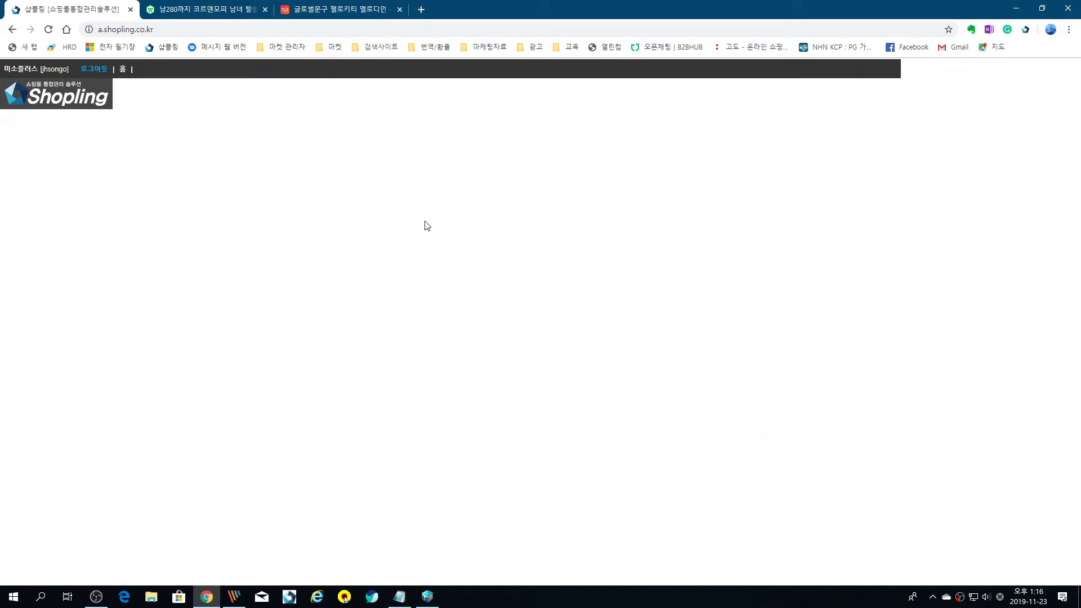
left_click(269, 245)
left_click(243, 268)
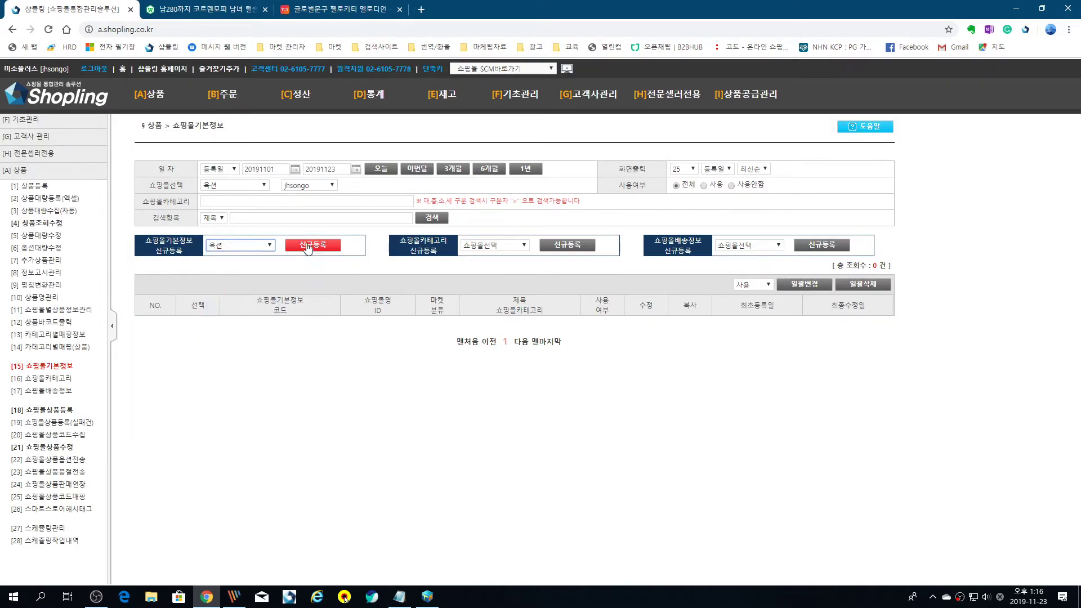
left_click(489, 168)
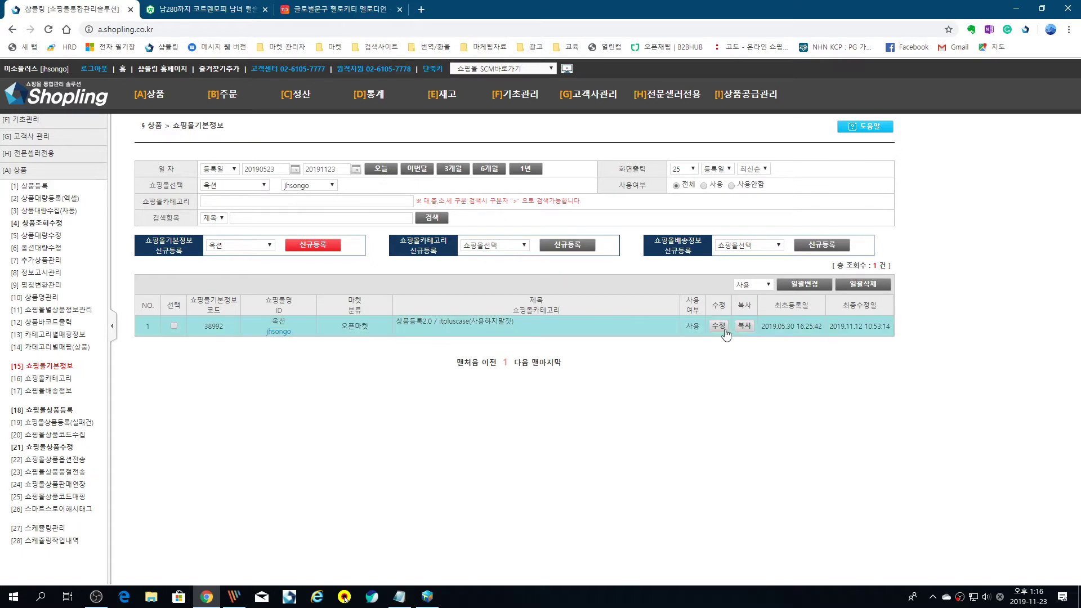
- Open the listed 옥션 entry for editing, examine its 문구추가 fields for text above and below the product description, and close it
left_click(718, 327)
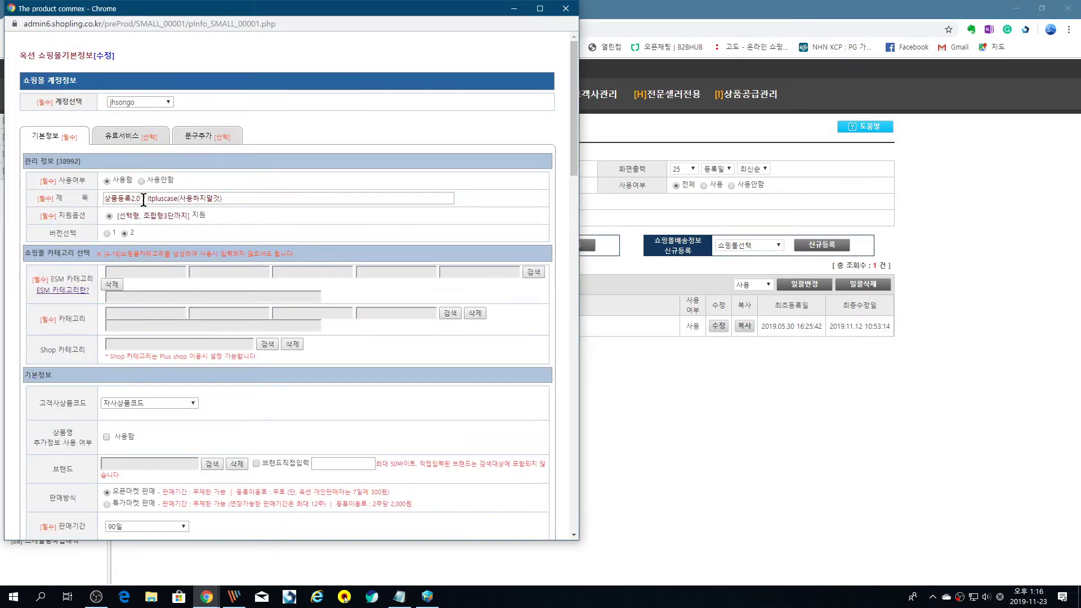
scroll(156, 195, "down", 4)
scroll(111, 331, "down", 2)
scroll(164, 369, "up", 6)
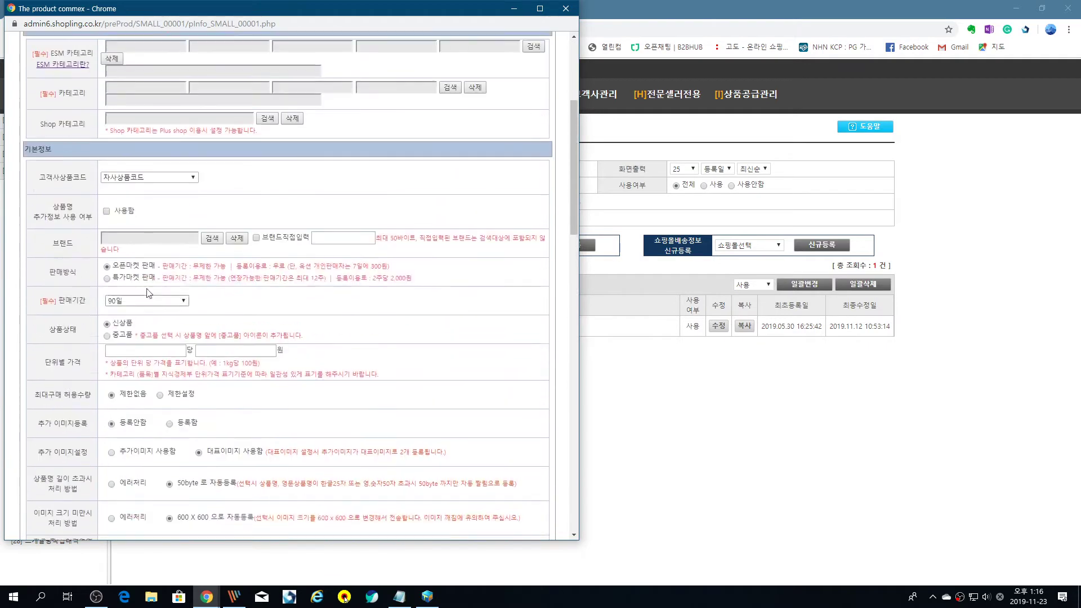
left_click(203, 137)
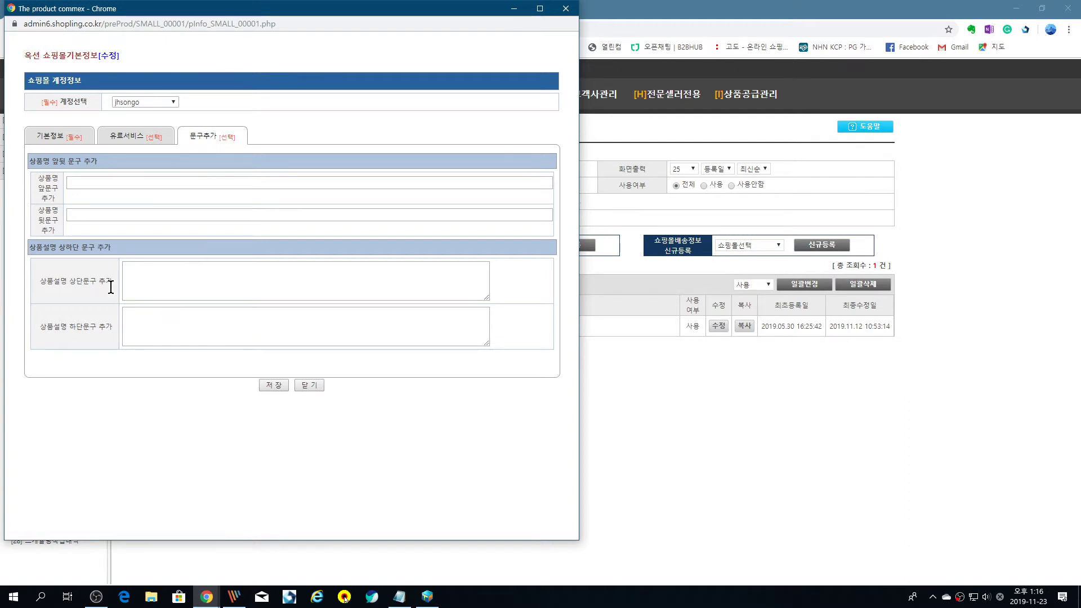
left_click(143, 279)
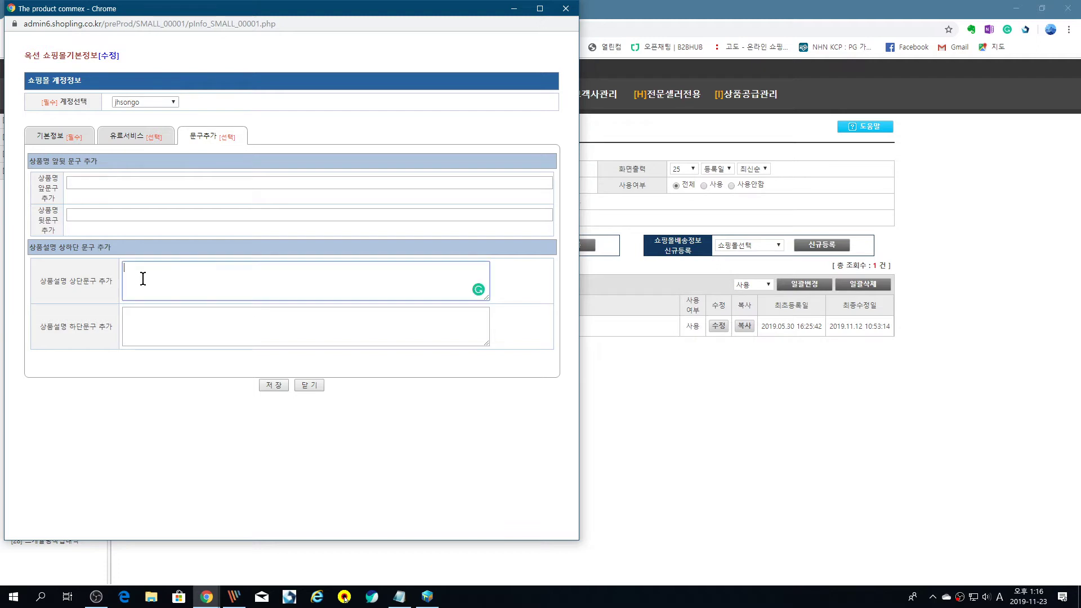
left_click(140, 336)
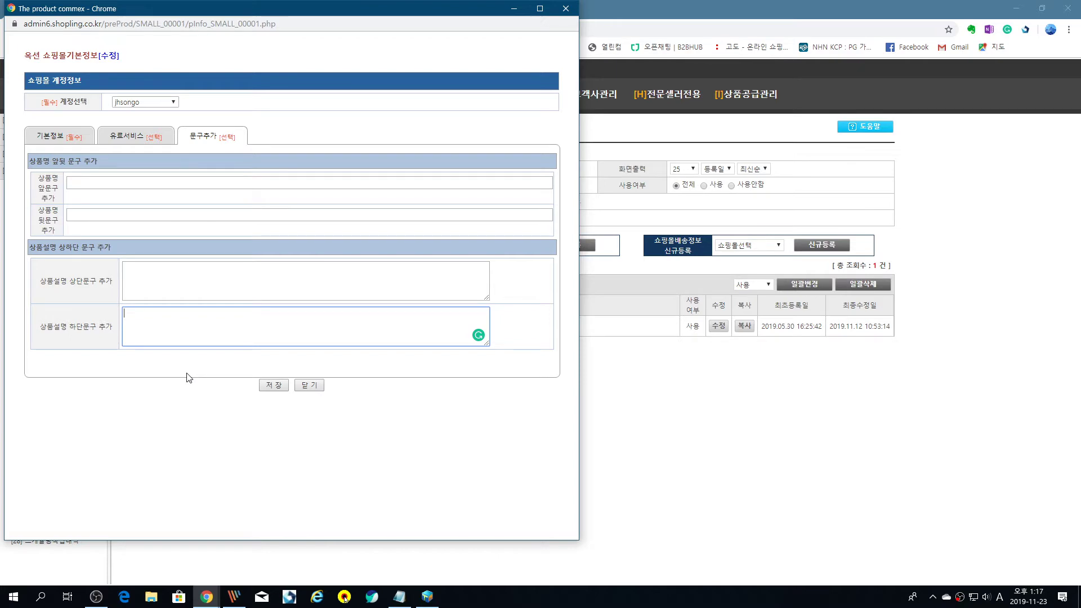
left_click(562, 11)
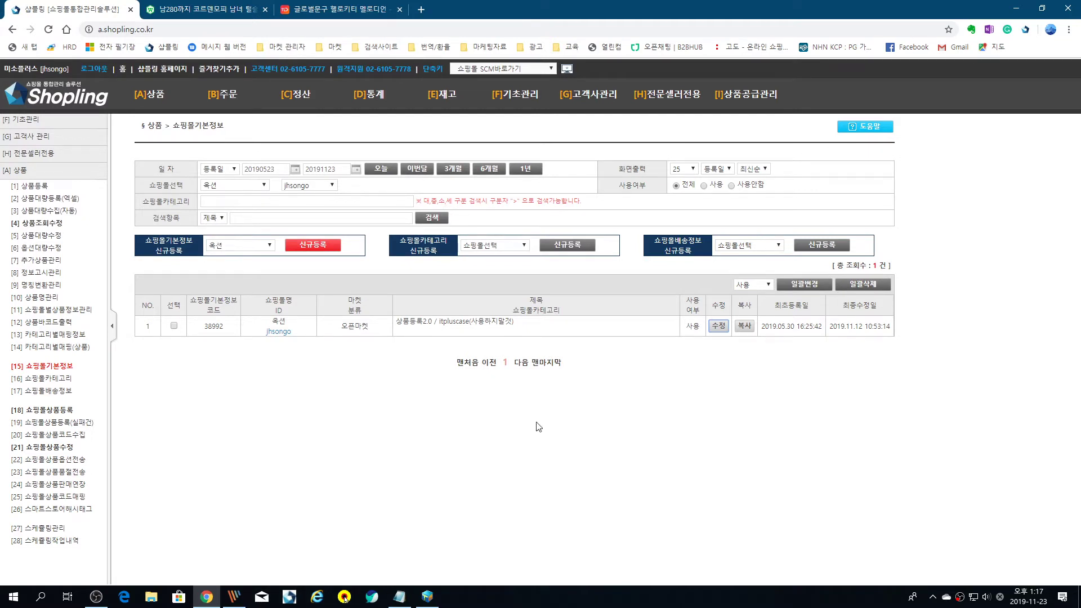
- Clear the desktop of open windows and view the notice image 공지-년말배송공지.jpg from the File Explorer folder
left_click(1016, 8)
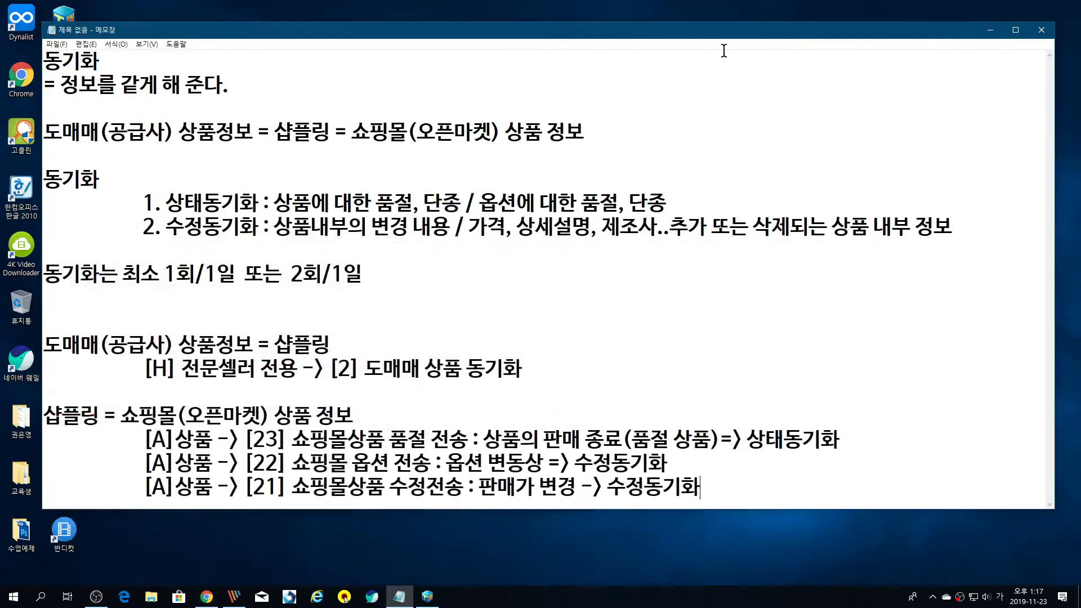
left_click(990, 30)
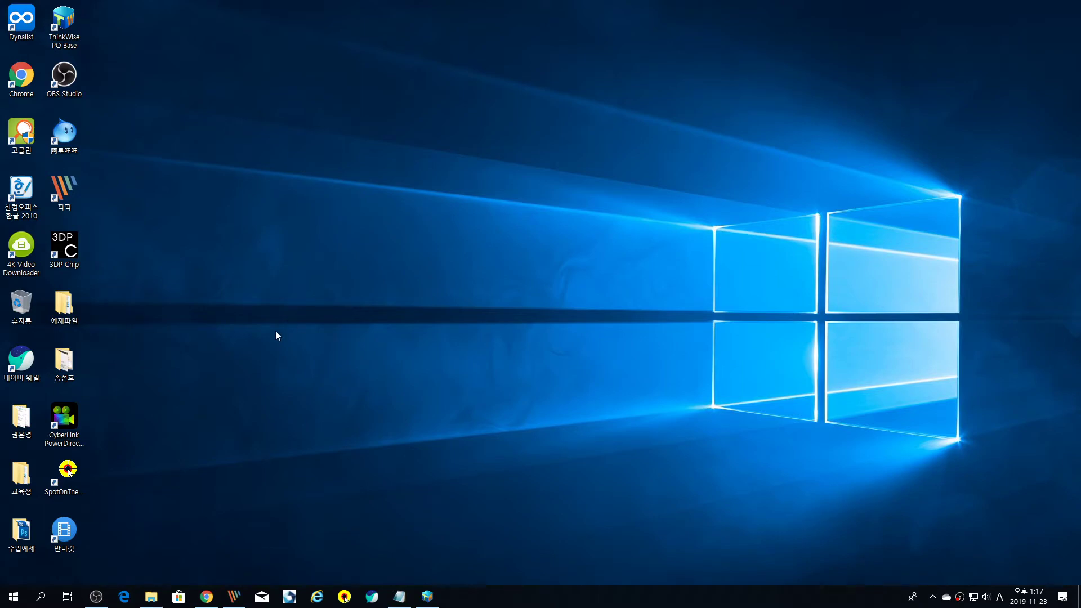
left_click(151, 597)
left_click(638, 303)
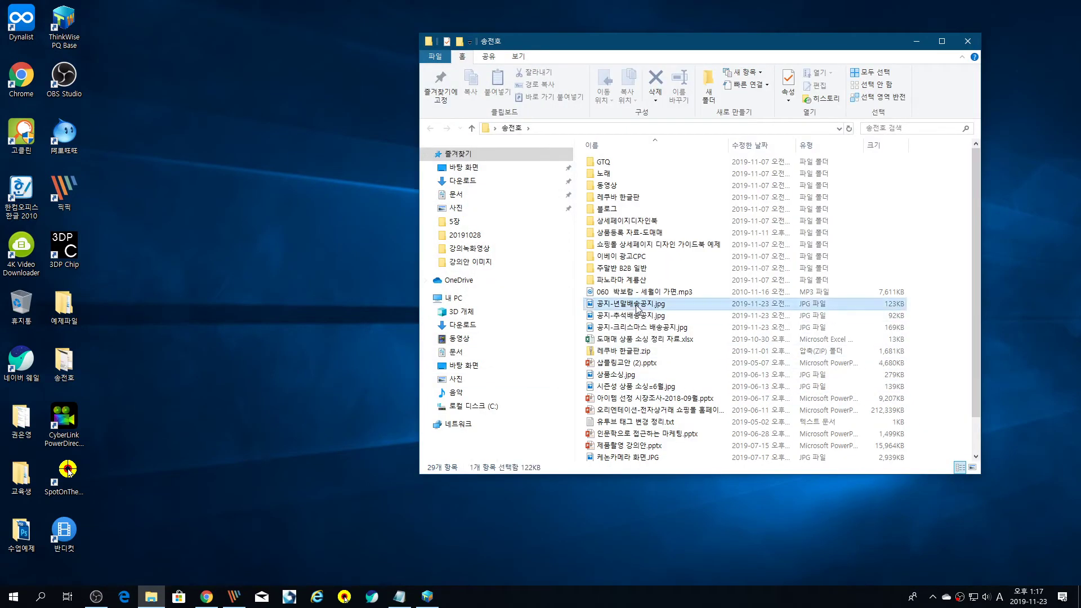
double_click(706, 304)
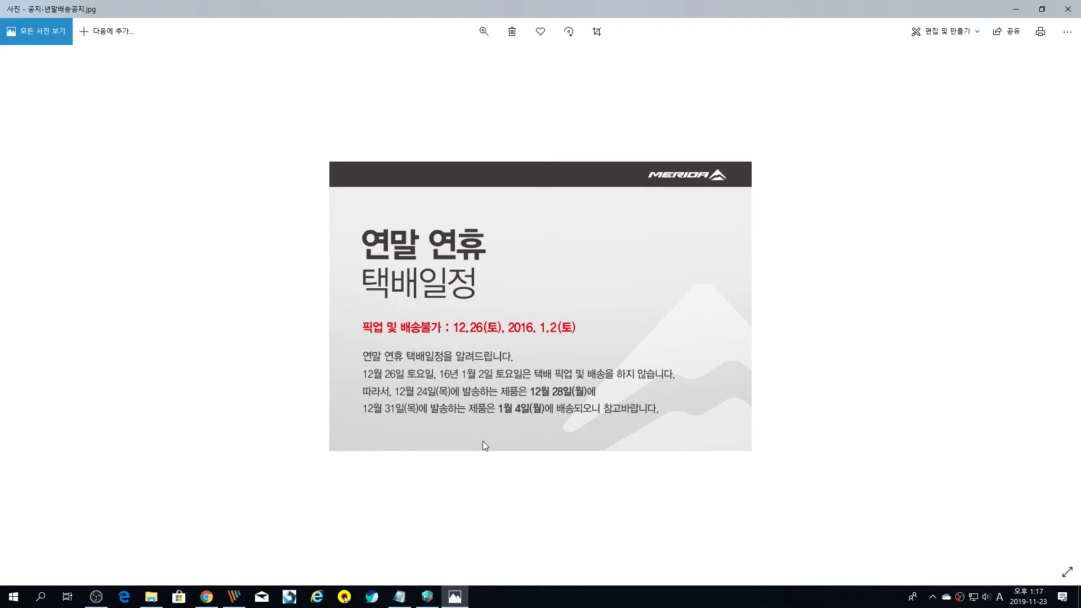
left_click(1067, 10)
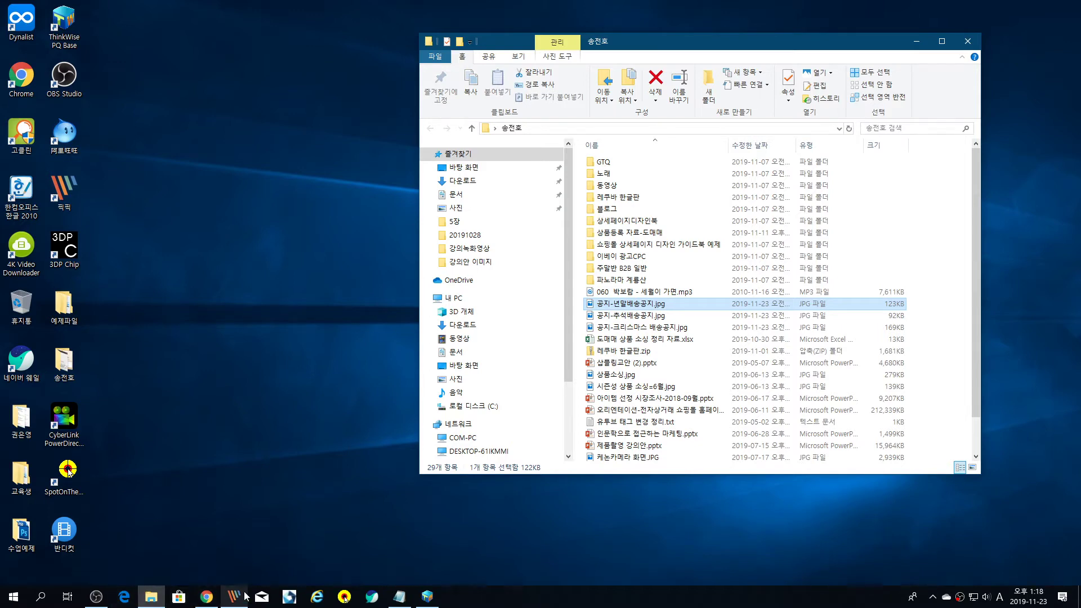
- Return to Chrome, open the 옥션 seller account's ESM Plus site from Shopling, and go to eBay 이미지호스팅
left_click(206, 597)
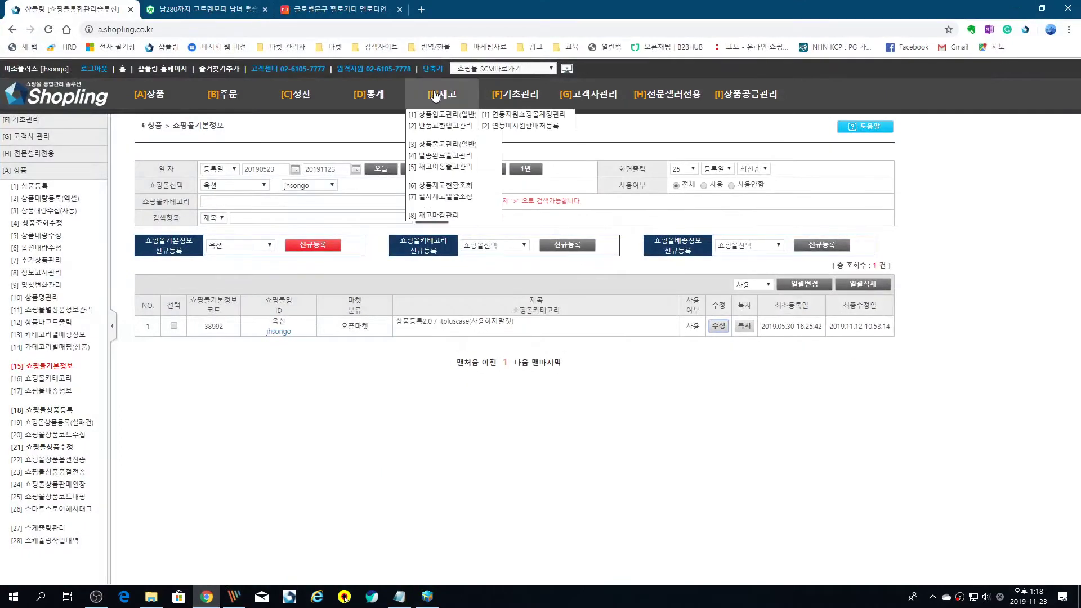
left_click(492, 69)
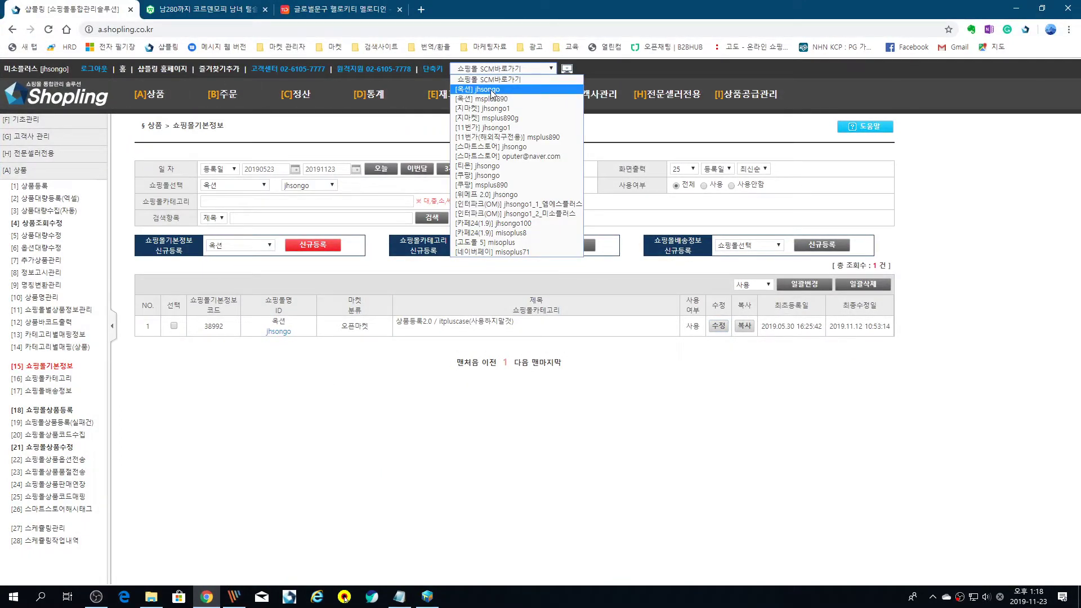
left_click(492, 90)
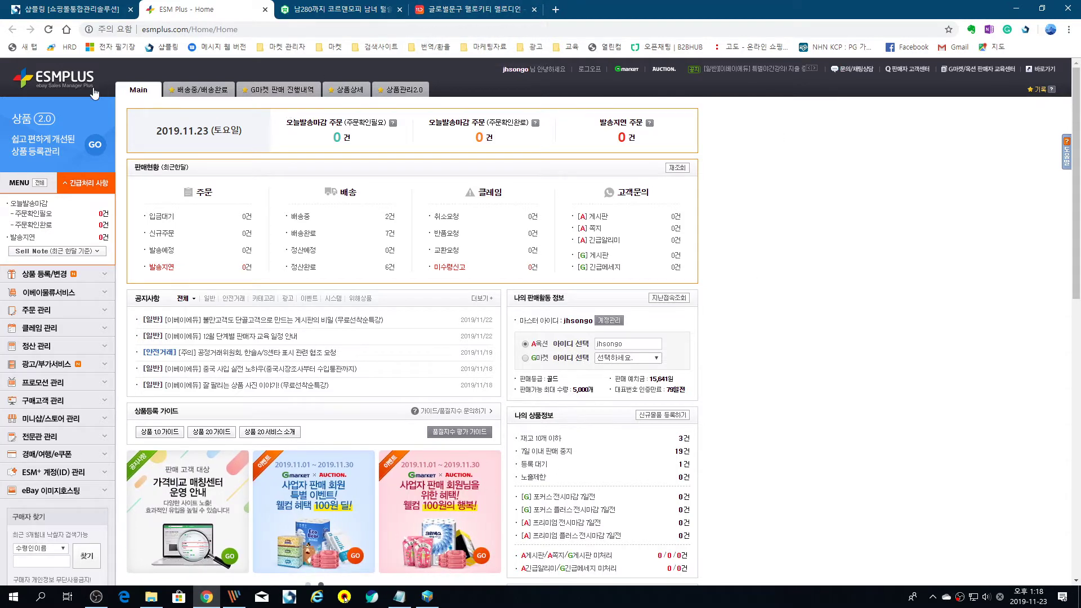
left_click(68, 495)
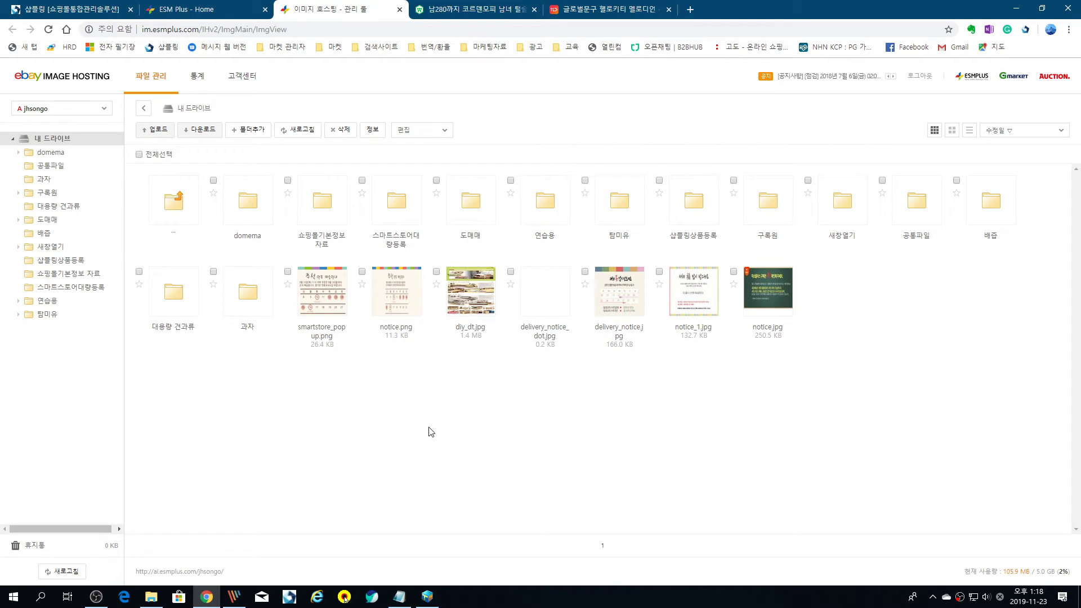
- Create a folder named 샵플링 배송정보 in the image hosting drive
left_click(252, 132)
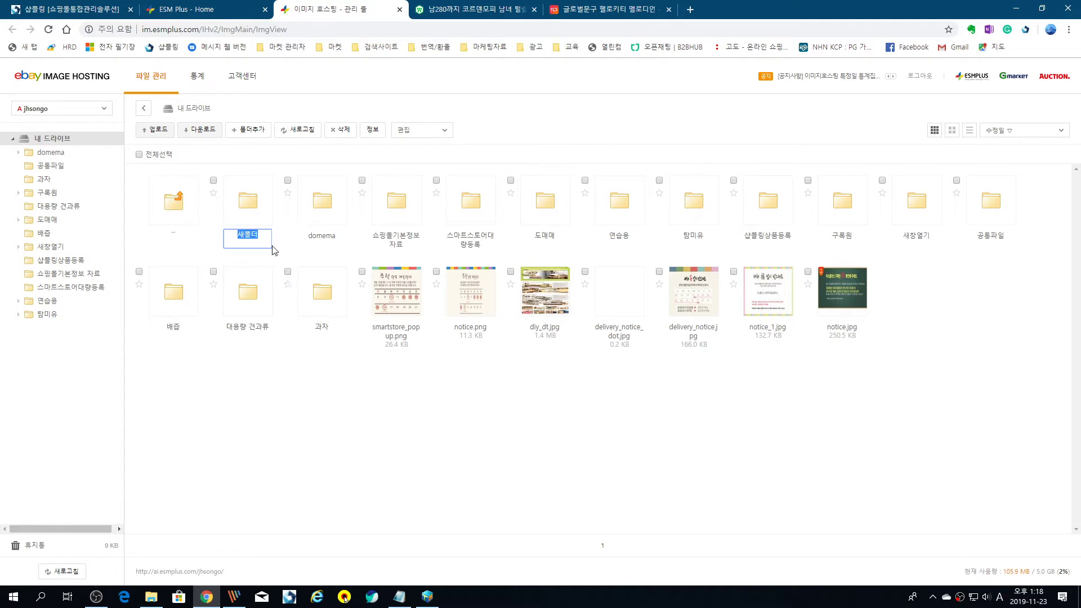
type("ㅌ")
key("Hangul")
type("샵플")
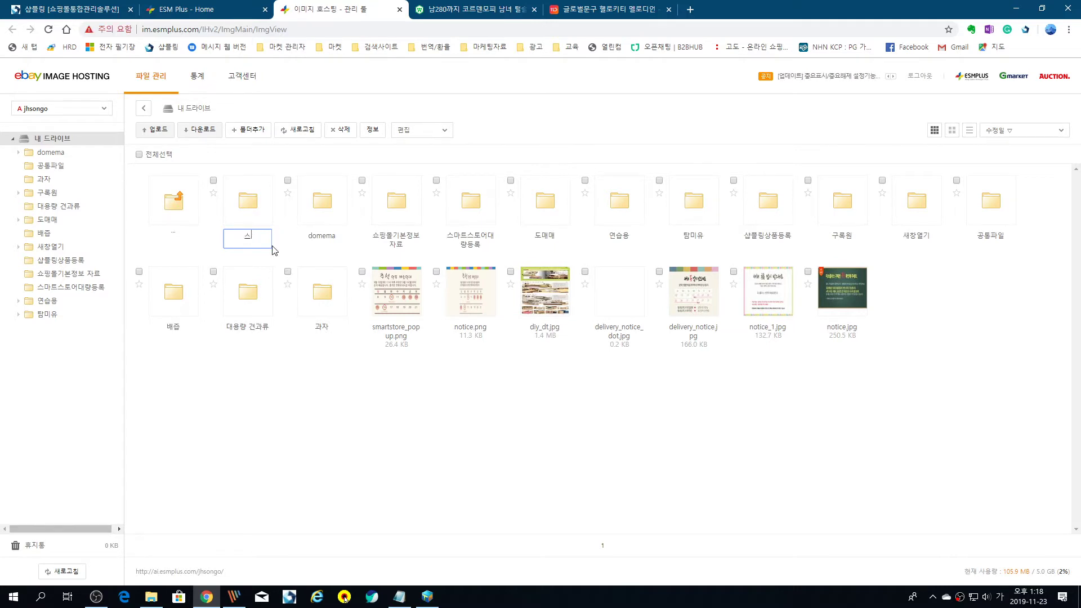
key("BackSpace")
key("BackSpace")
key("BackSpace")
type("샤ㅂ프")
key("BackSpace")
key("BackSpace")
type("플링 배송지")
key("BackSpace")
type("벌")
key("BackSpace")
type("정보")
key("Return")
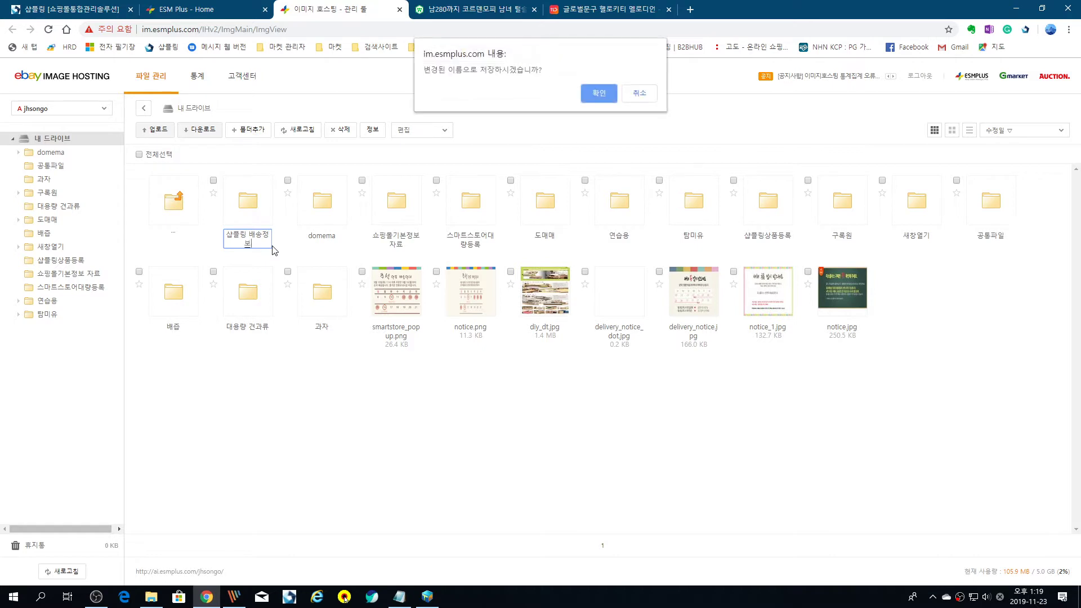
left_click(594, 91)
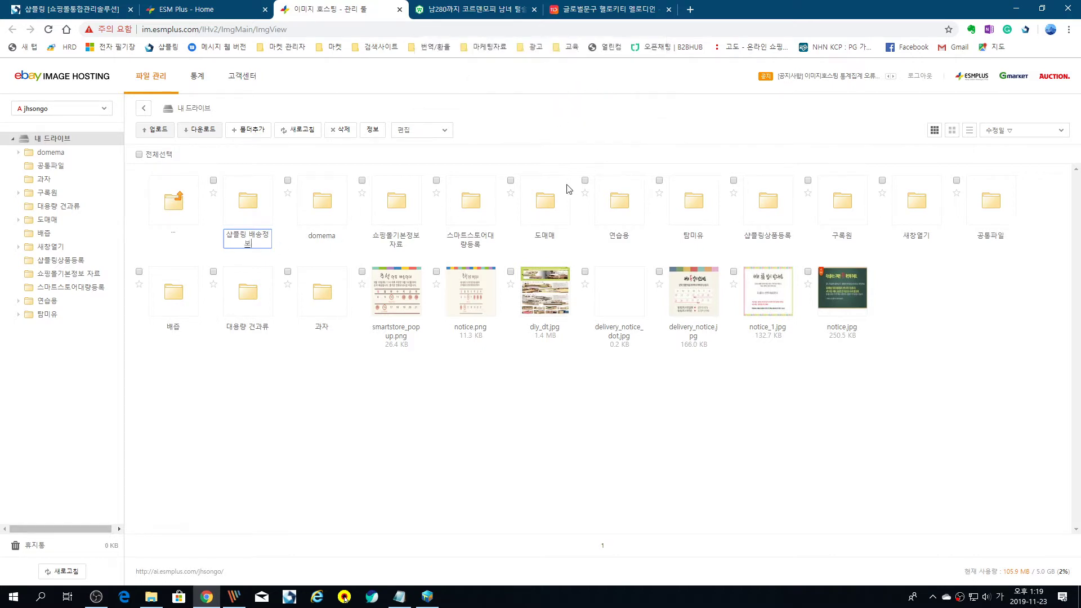
- Upload 공지-년말배송공지.jpg from the personal folder on the desktop into the 샵플링 배송정보 folder
double_click(256, 206)
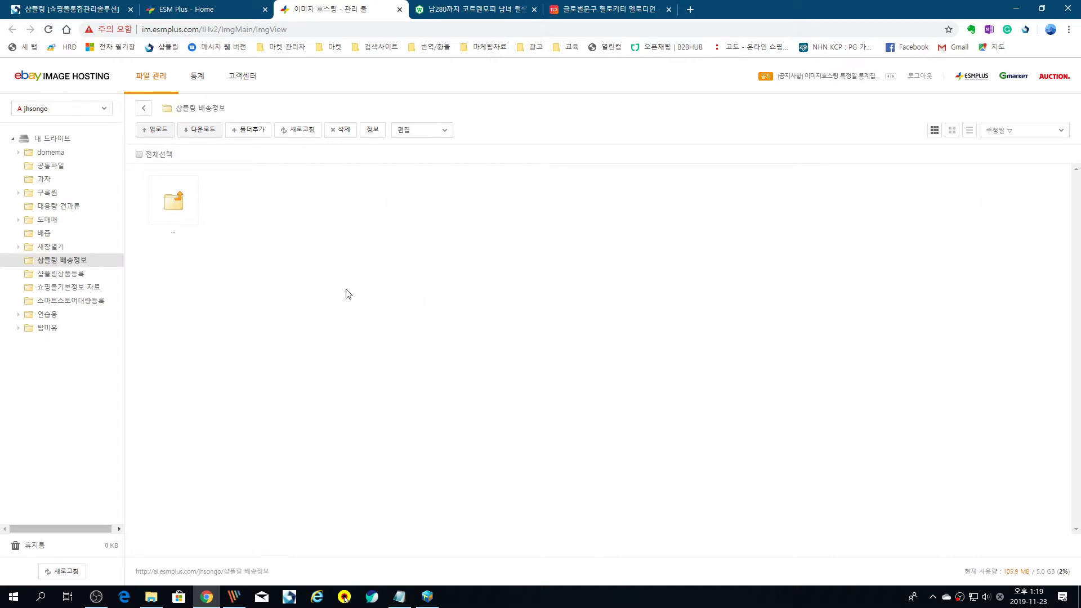
left_click(154, 140)
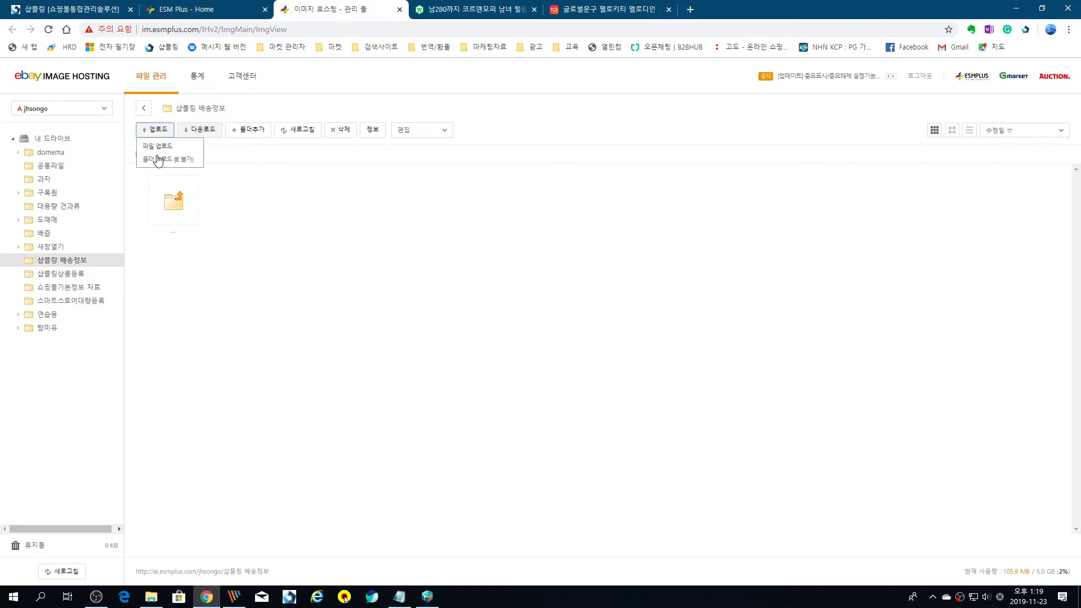
left_click(162, 152)
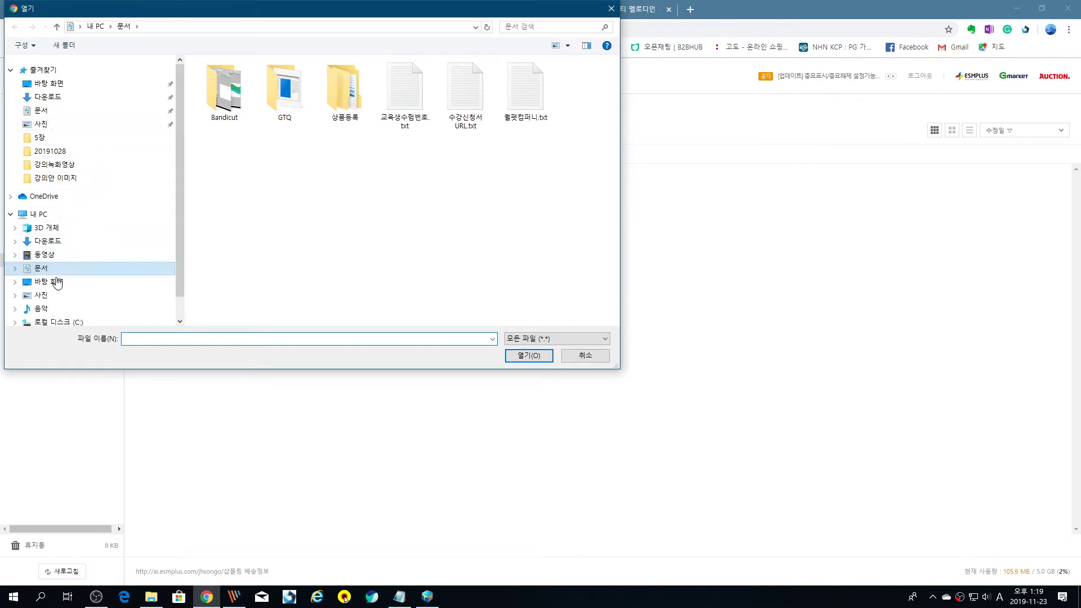
scroll(181, 235, "down", 1)
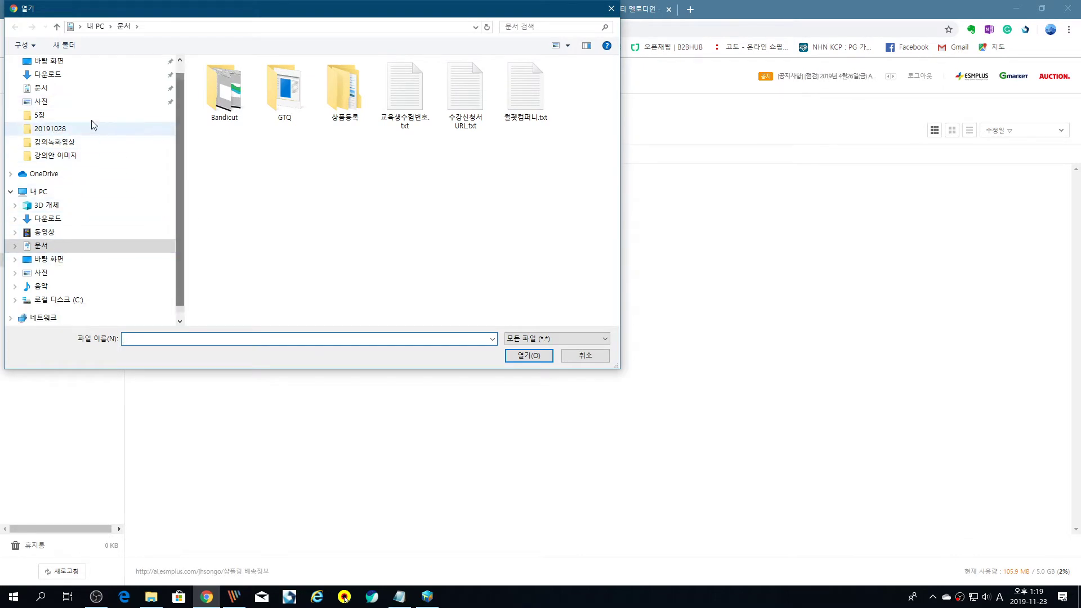
left_click(50, 62)
double_click(344, 90)
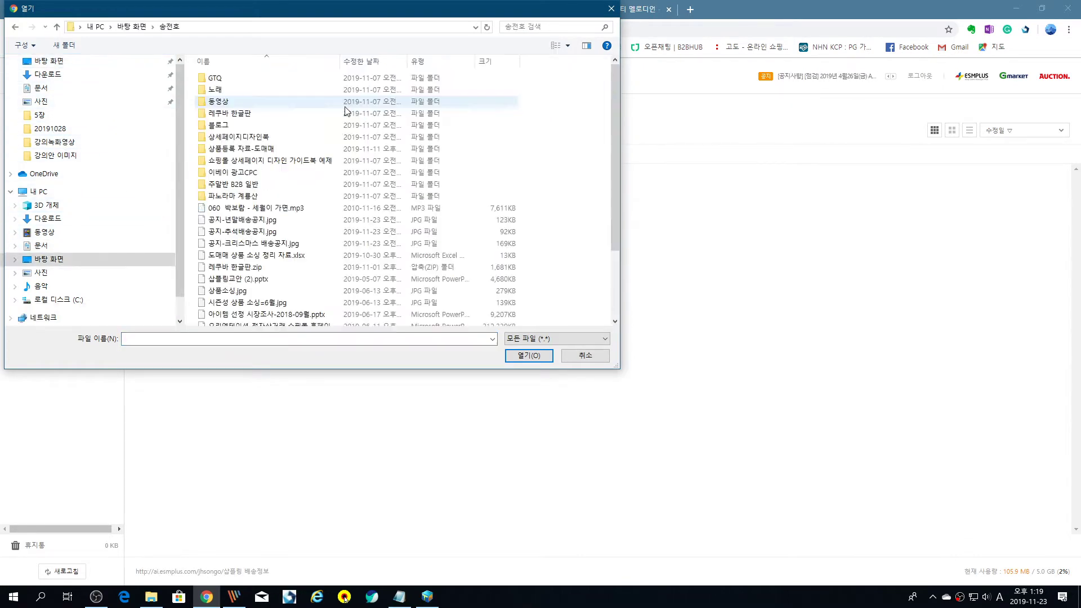
left_click(248, 219)
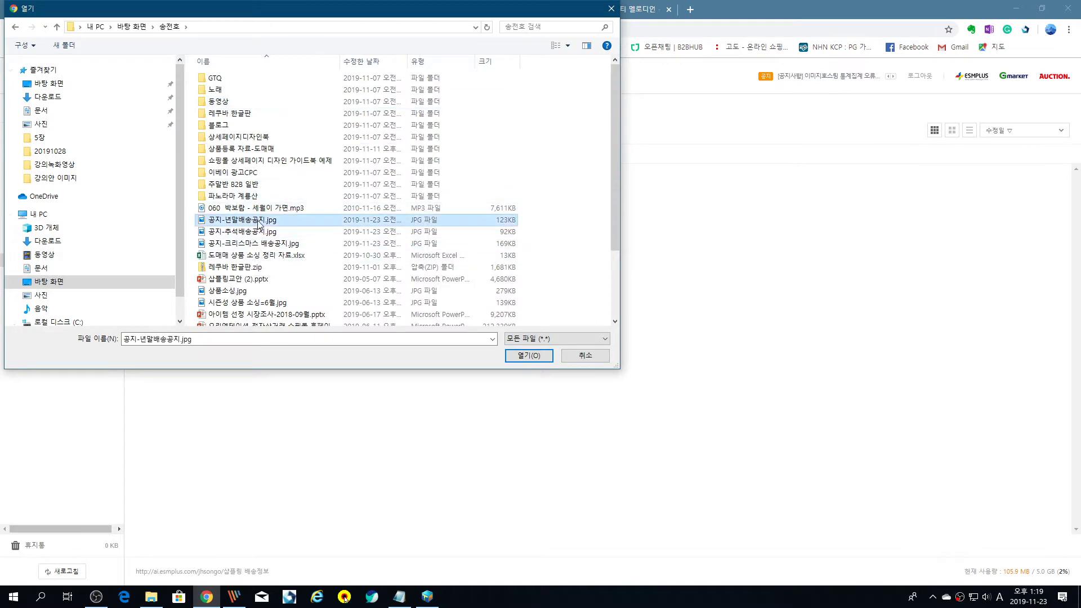
left_click(529, 355)
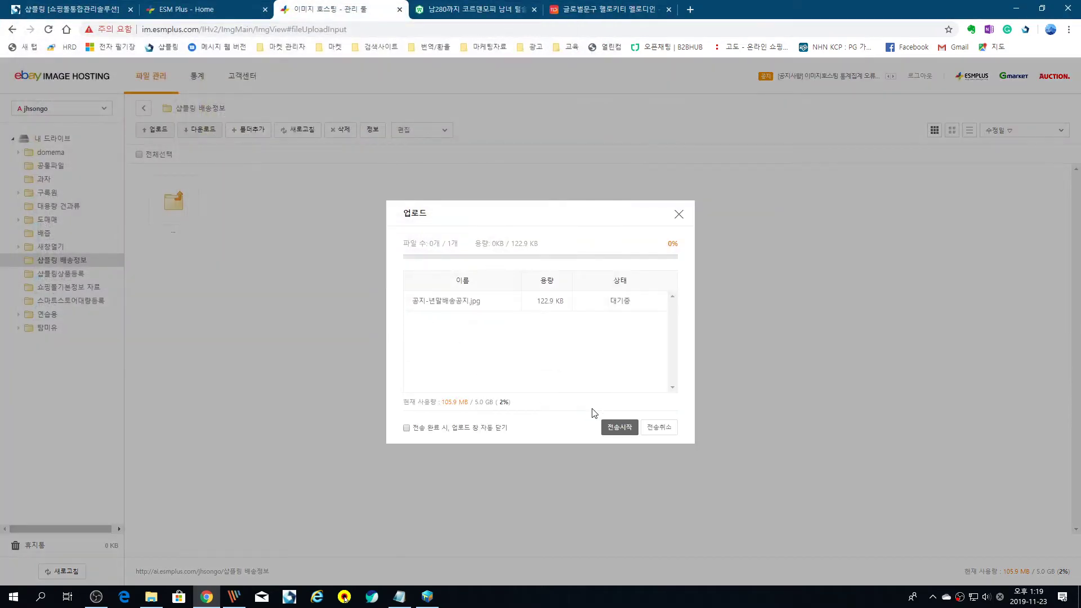
left_click(608, 429)
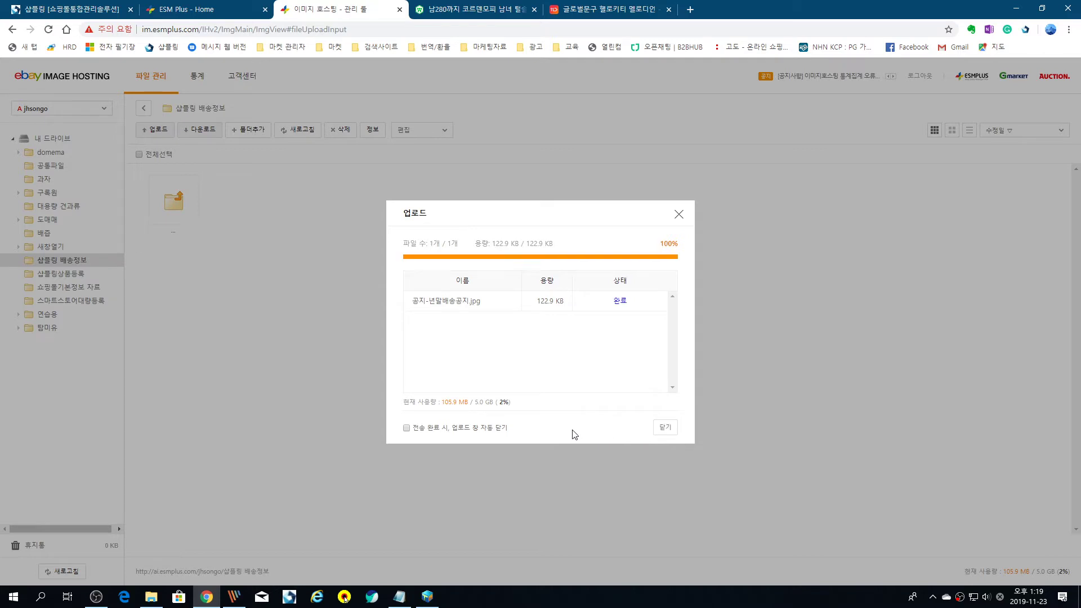
left_click(666, 428)
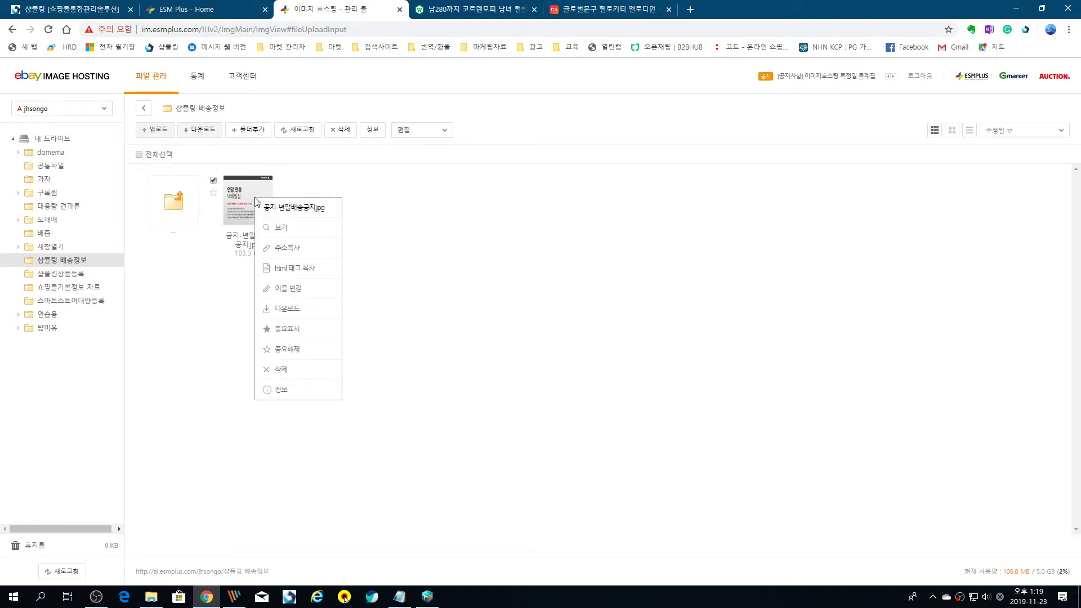
- Copy the web address of the uploaded 공지-년말배송공지.jpg image
left_click(290, 251)
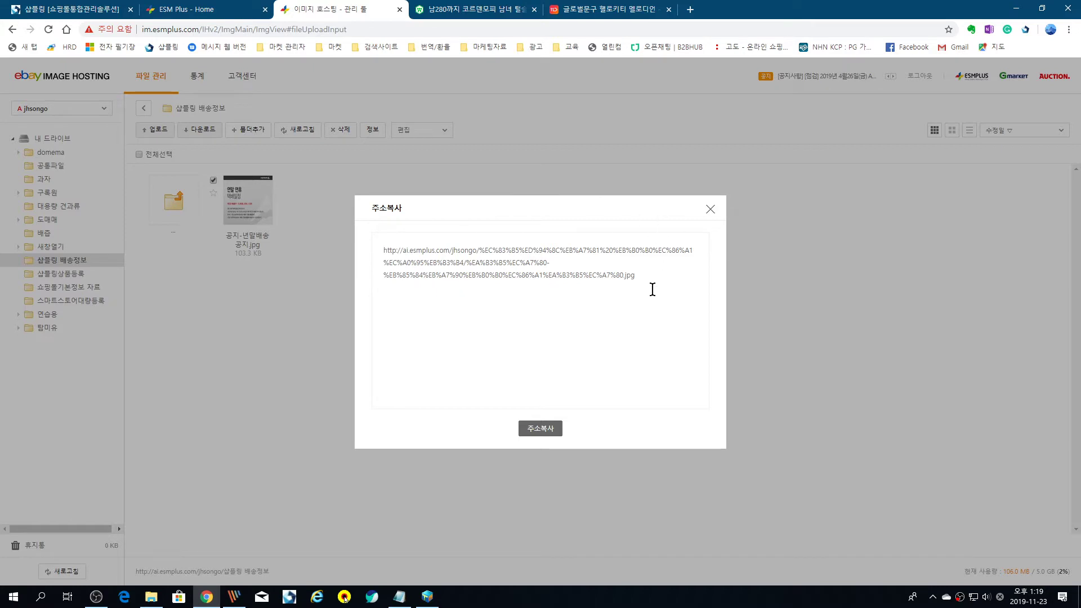
left_click(544, 429)
left_click(710, 210)
- Display the HTML tag of the uploaded 공지-년말배송공지.jpg image and close its dialog
right_click(272, 201)
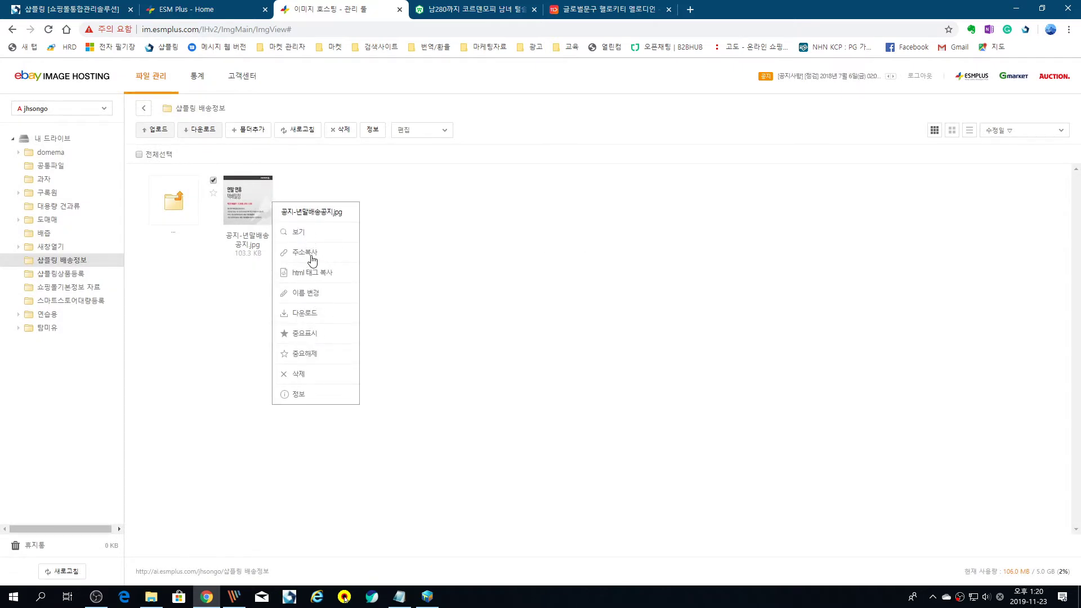
left_click(317, 275)
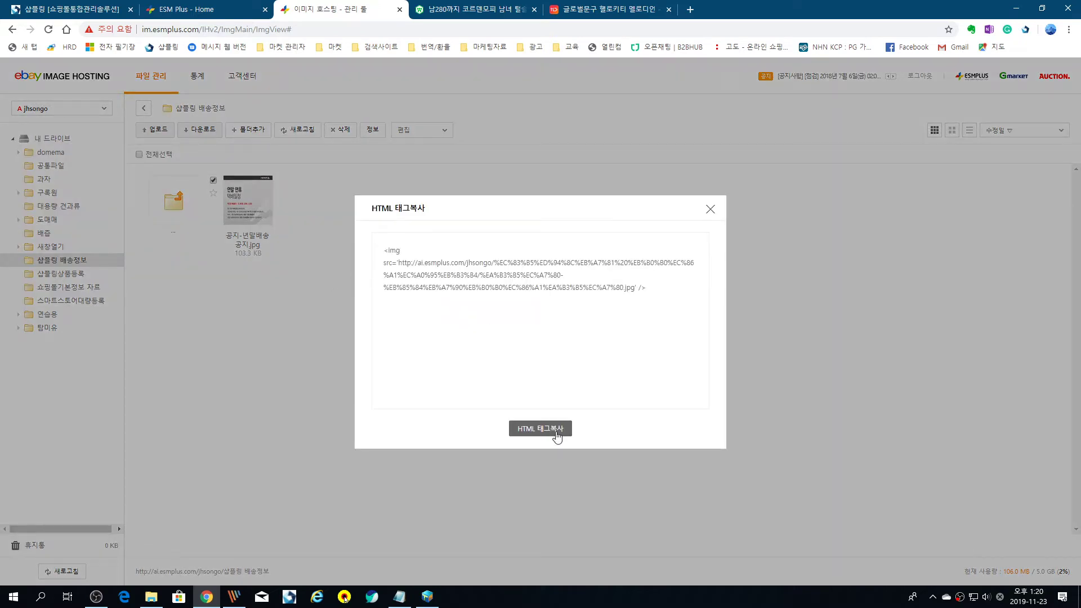
left_click(708, 210)
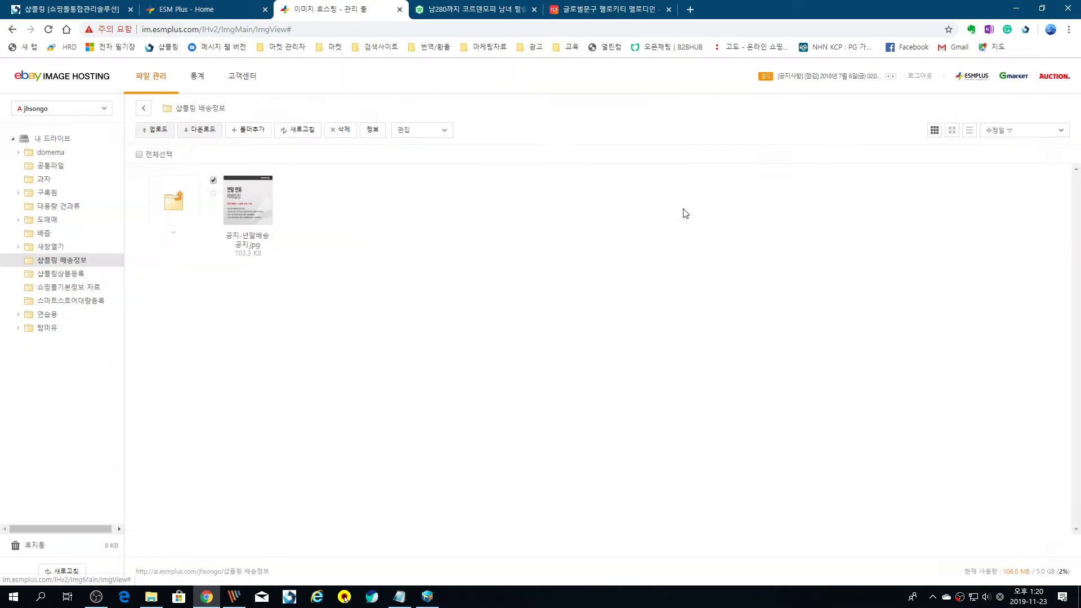
- Copy the web address of 공지-년말배송공지.jpg again and close the address dialog
right_click(242, 195)
left_click(282, 247)
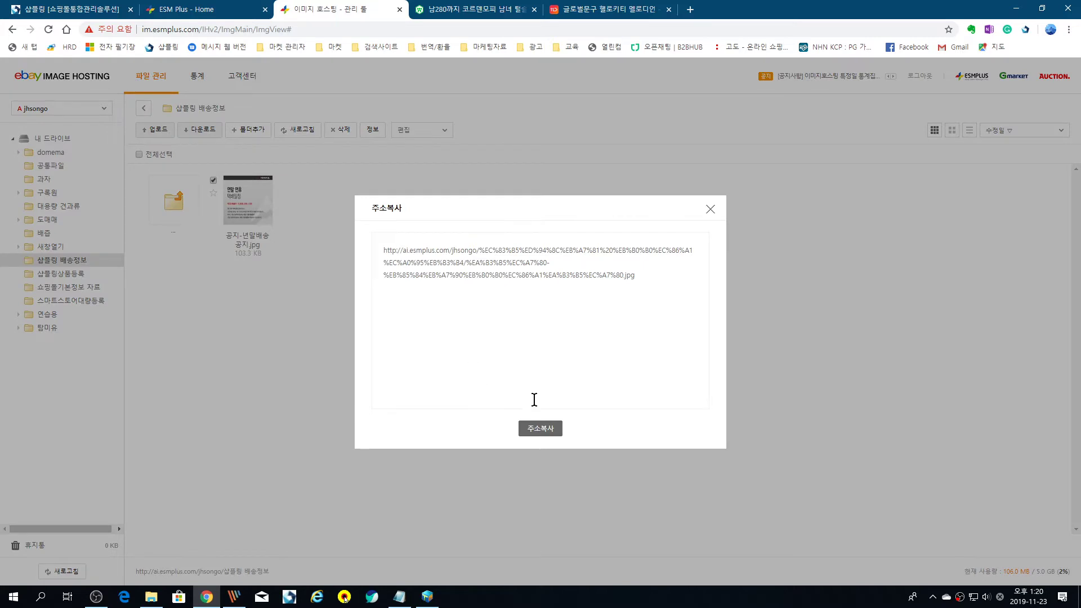
left_click(710, 210)
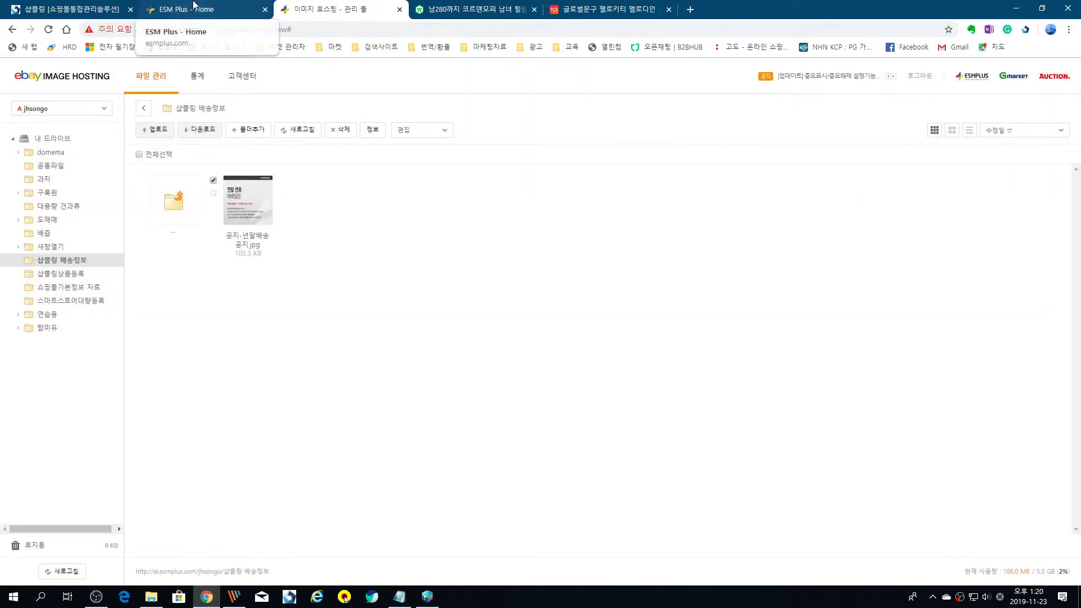
- Open the 옥션 basic info 상품등록2.0 / itpluscase(사용하지말것) in Shopling for editing at its 문구추가 settings
left_click(97, 8)
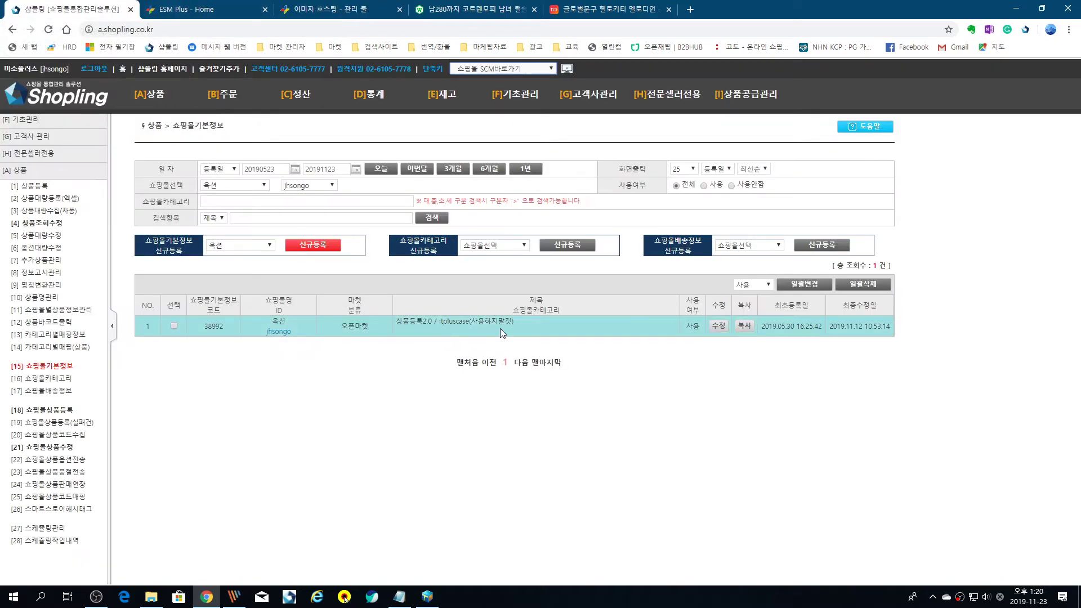
left_click(717, 327)
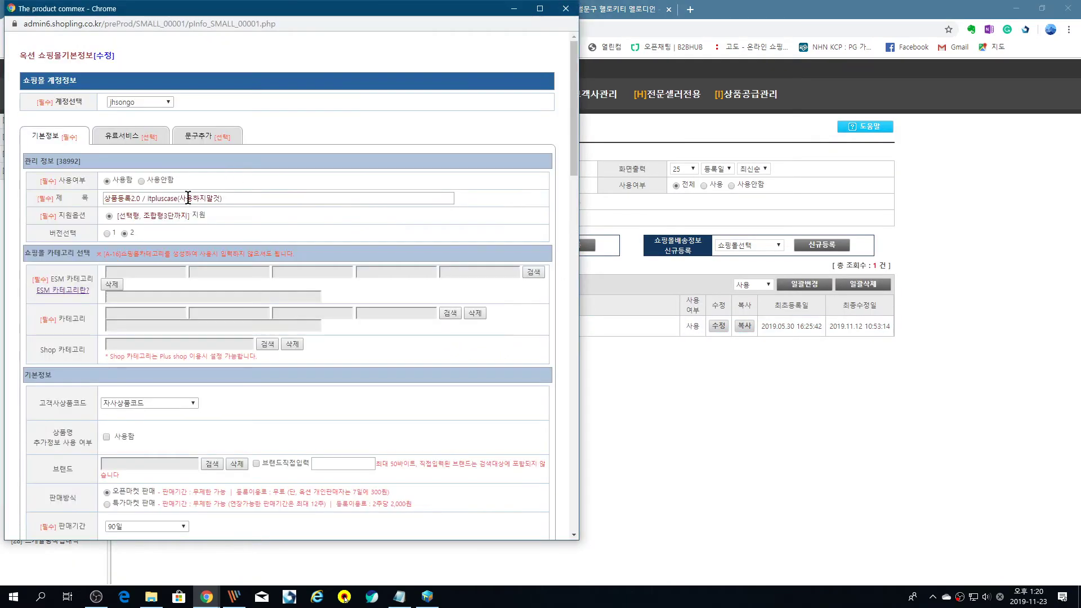
left_click(206, 139)
- Add an img tag with the copied image address as the 상품설명 상단문구 and save the basic info
left_click(180, 279)
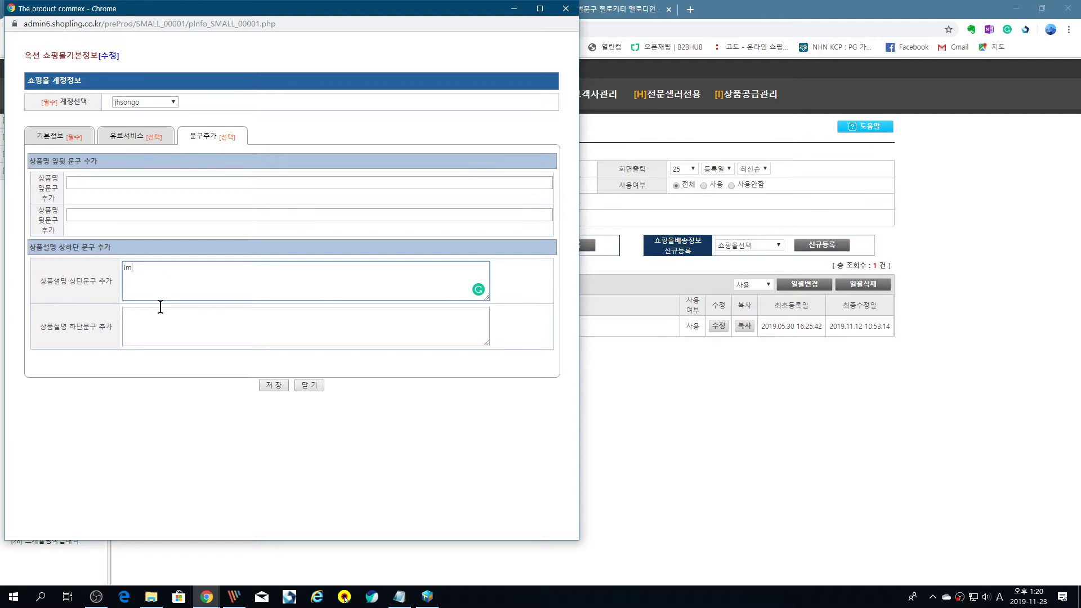
type("src=\"")
type("http://ai.esmplus.com/jhsongo/%EC%83%B5%ED%94%8C%EB%A7%81%20%EB%B0%B0%EC%86%A1%EC%A0%95%EB%B3%B4/%EA%B3%B5%EC%A7%80-%EB%85%84%EB%A7%90%EB%B0%B0%EC%86%A1%EA%B3%B5%EC%A7%80.jpg")
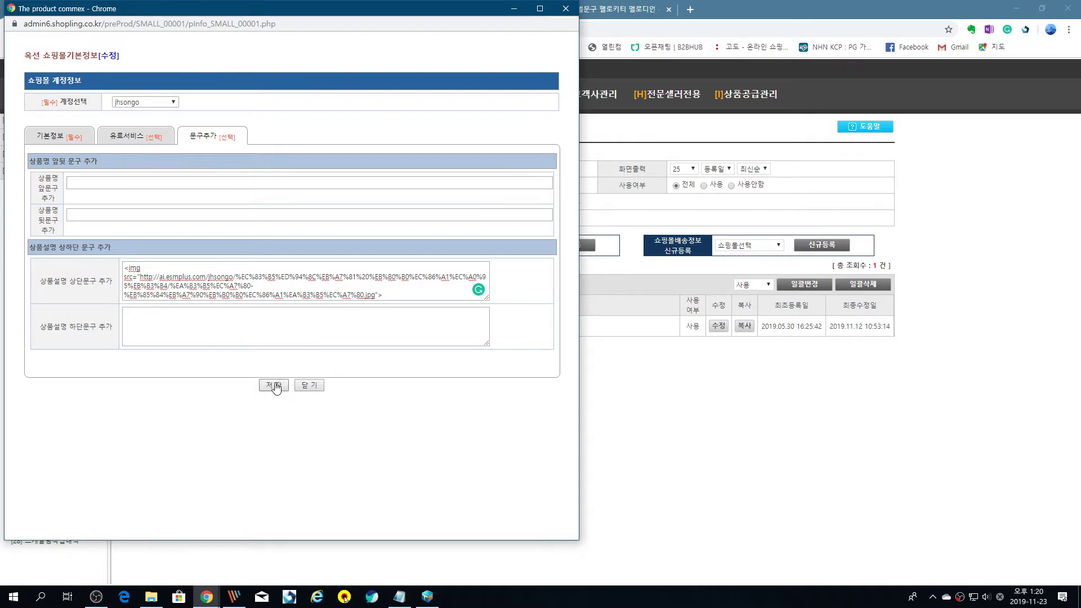
left_click(280, 387)
left_click(392, 90)
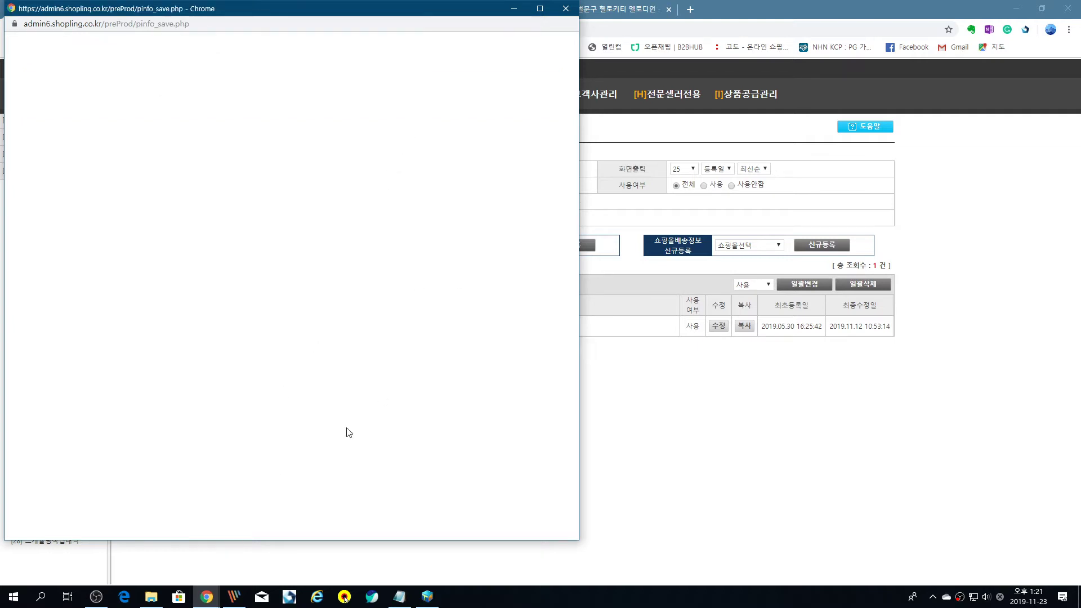
left_click(564, 9)
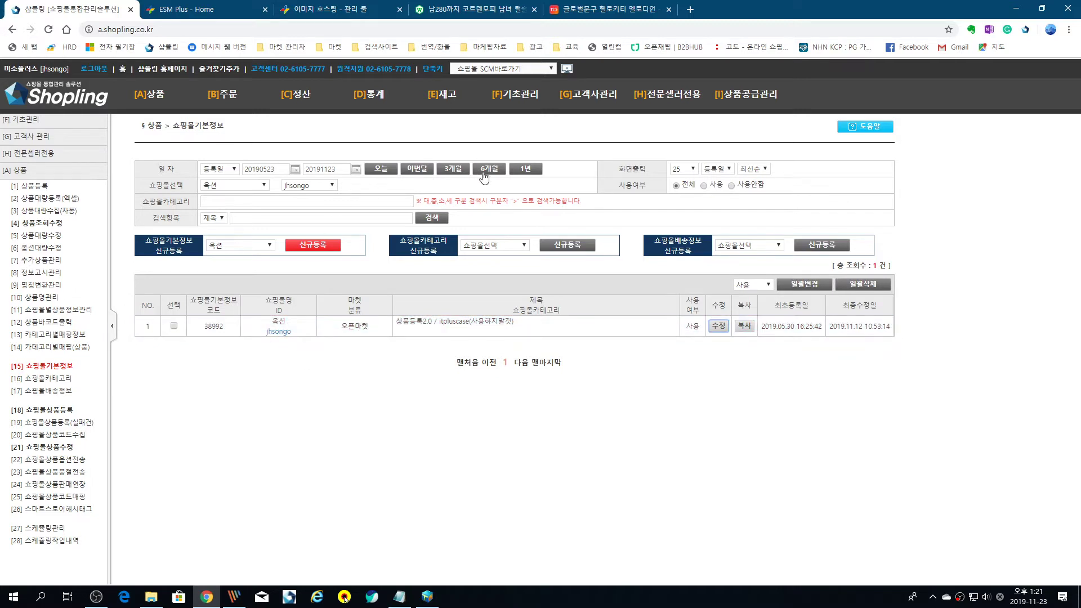
- Search the past year's 옥션 basic info entries and open the 문구추가 settings of 상품등록1.0
left_click(526, 169)
left_click(432, 218)
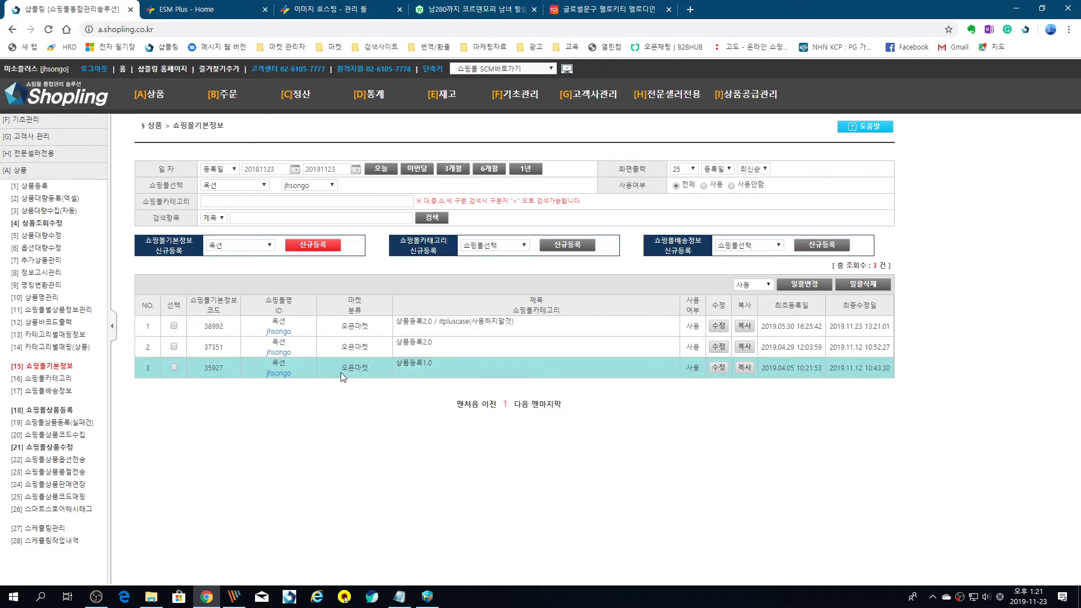
left_click(725, 365)
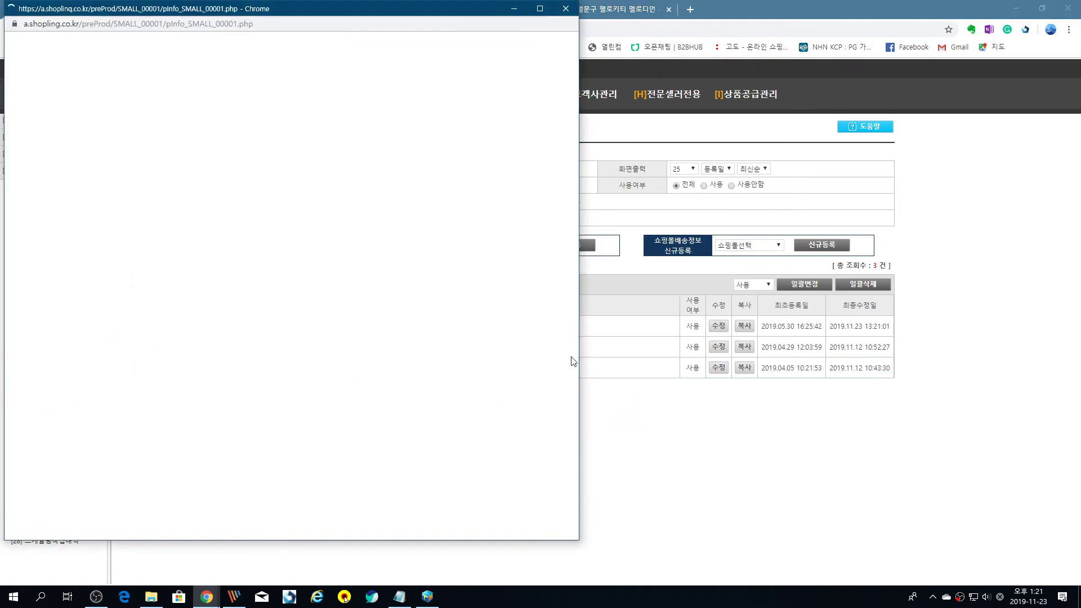
left_click(214, 138)
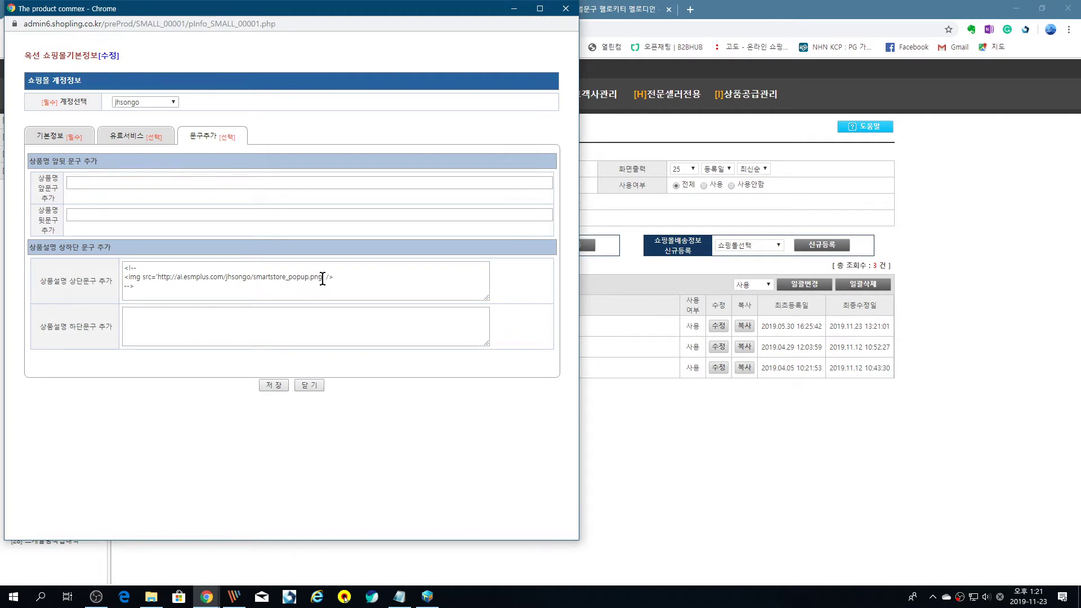
- View the smartstore_popup.png image from the existing 상단문구 tag in a new browser tab, then close it
left_click_drag(322, 280, 160, 281)
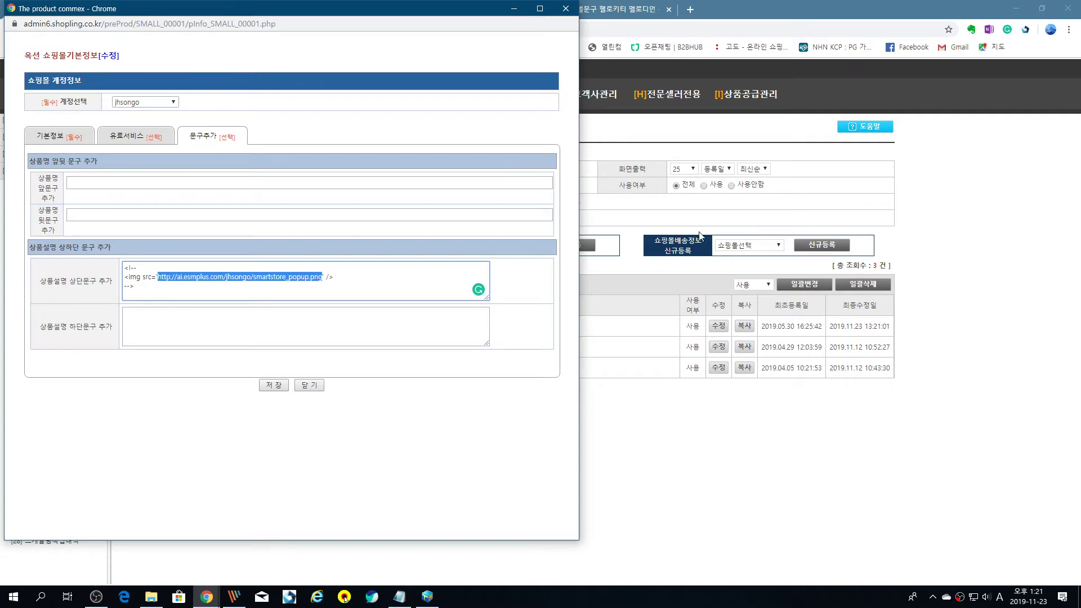
left_click(696, 11)
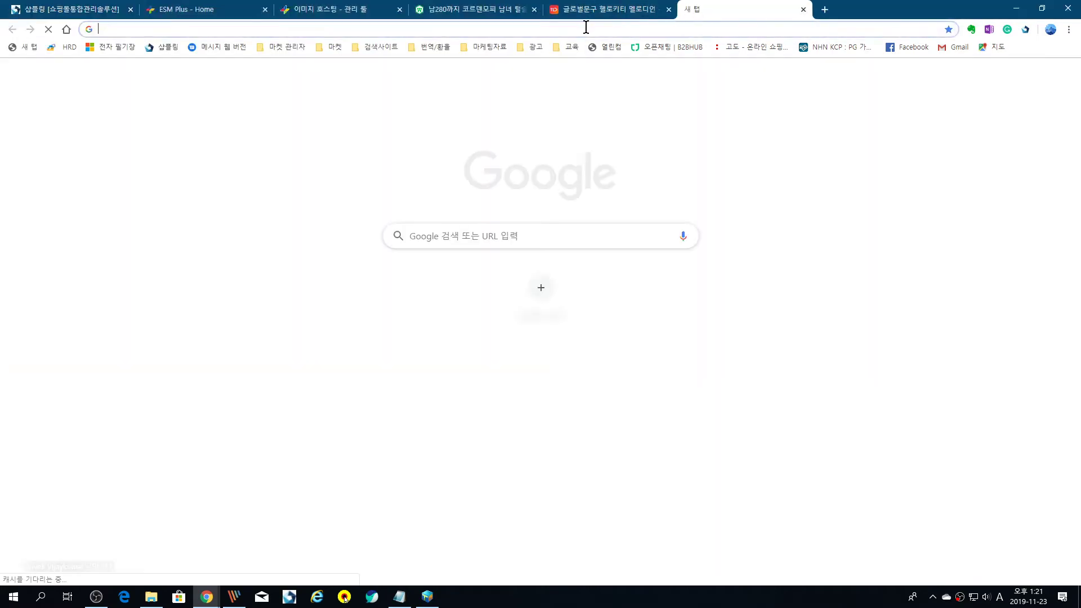
type("http://ai.esmplus.com/jhsongo/smartstore_popup.png")
key("Return")
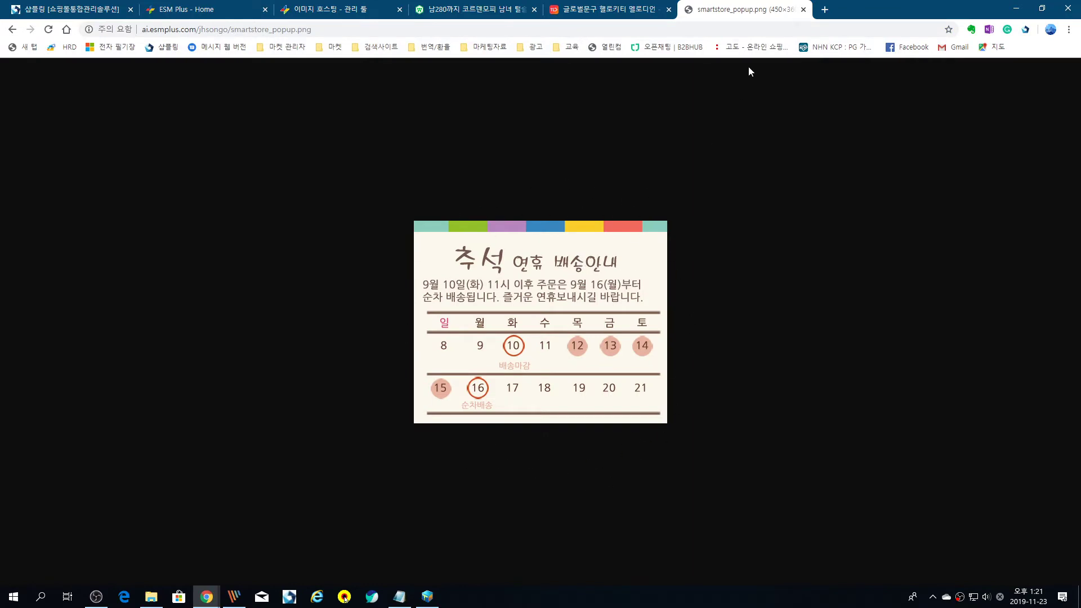
left_click(803, 9)
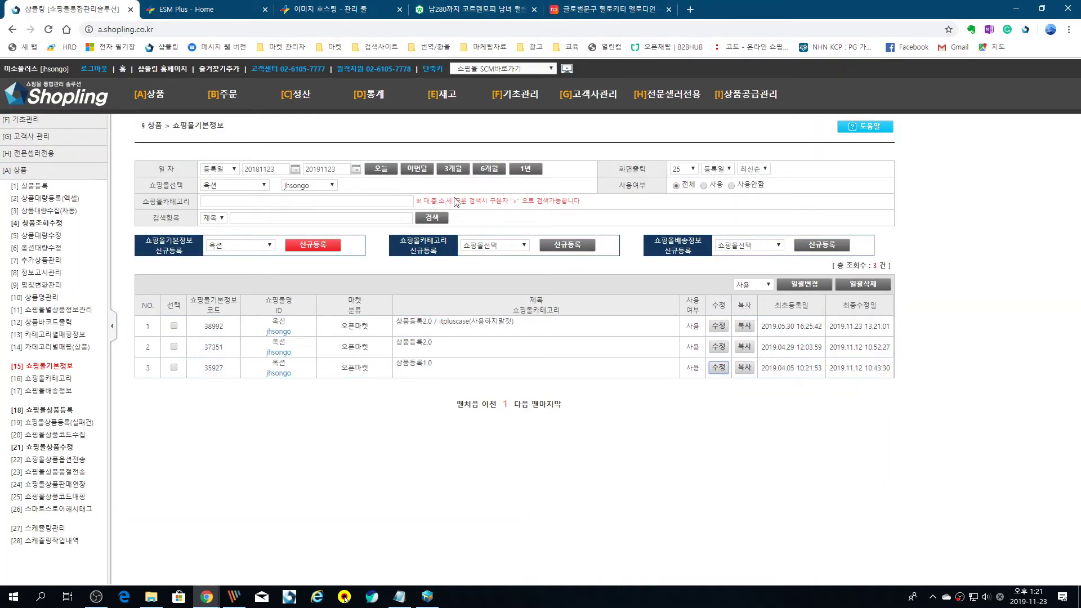
- Go to 쇼핑몰상품등록 and search for products registered within the past year
mouse_move(157, 96)
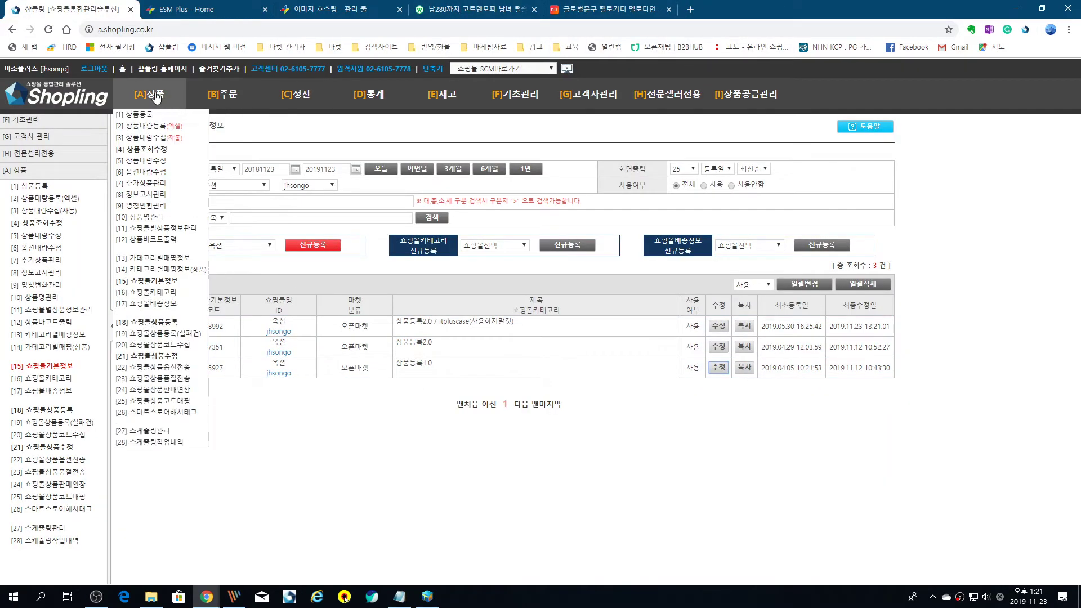
left_click(158, 324)
left_click(529, 170)
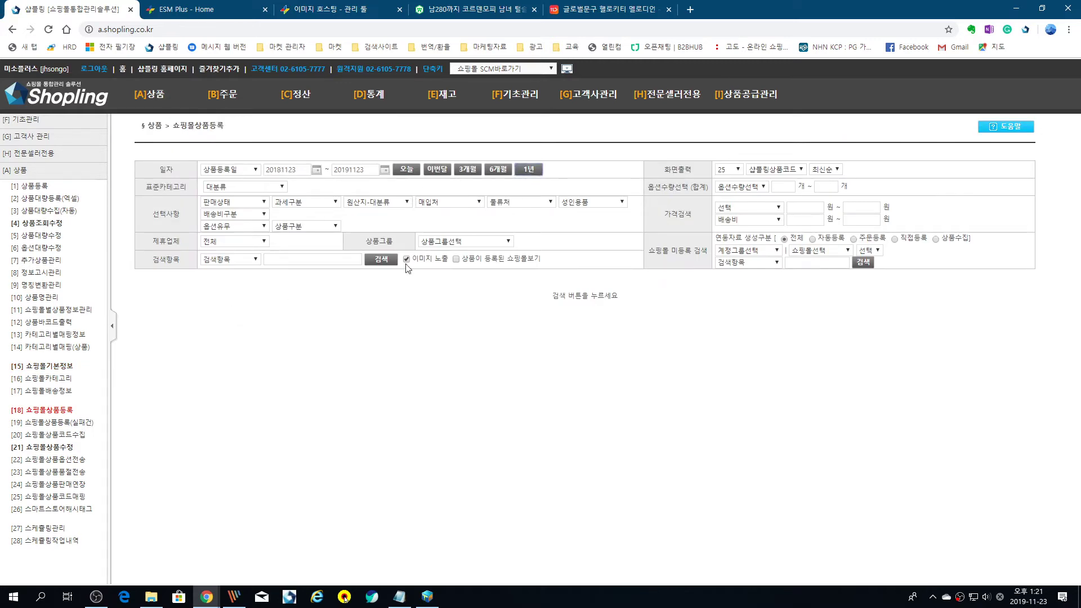
left_click(382, 259)
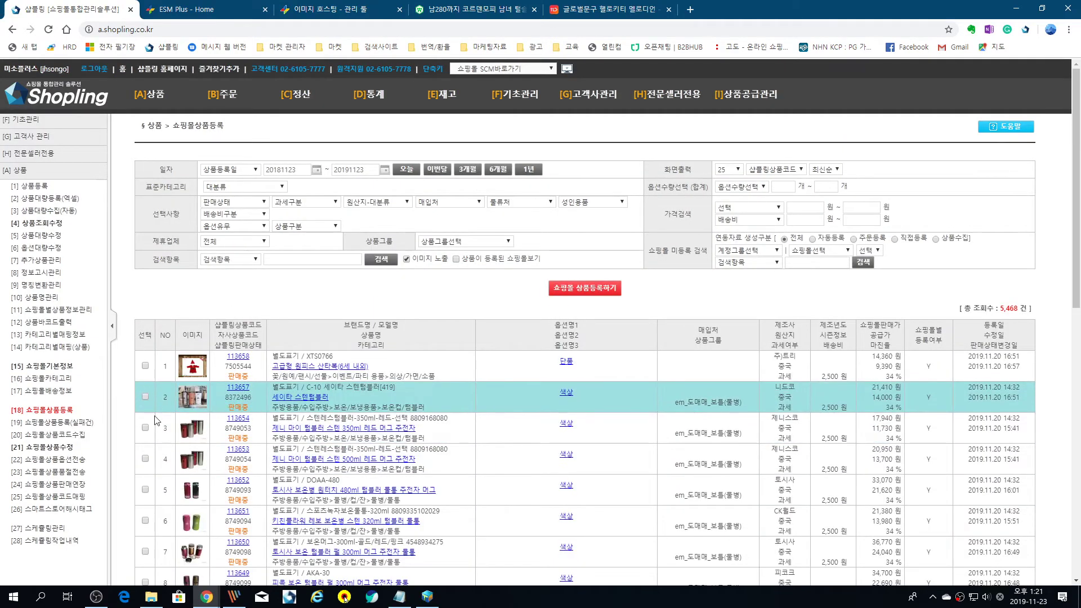
- Select 고급형 원피스 산타복(6세 내외) for mall registration and choose the first 옥션 account as its destination
left_click(145, 366)
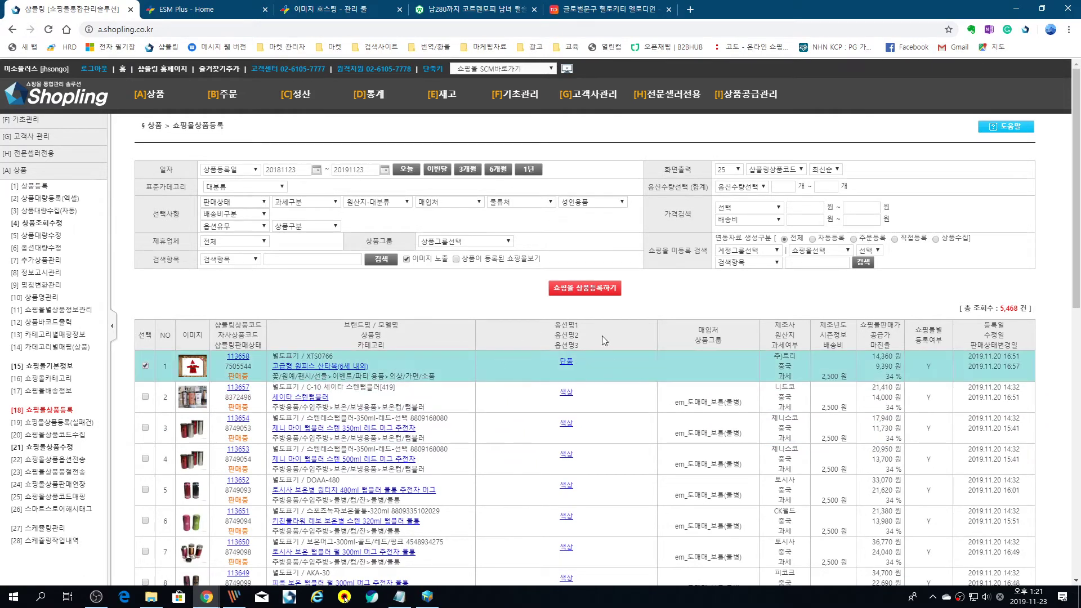
left_click(591, 295)
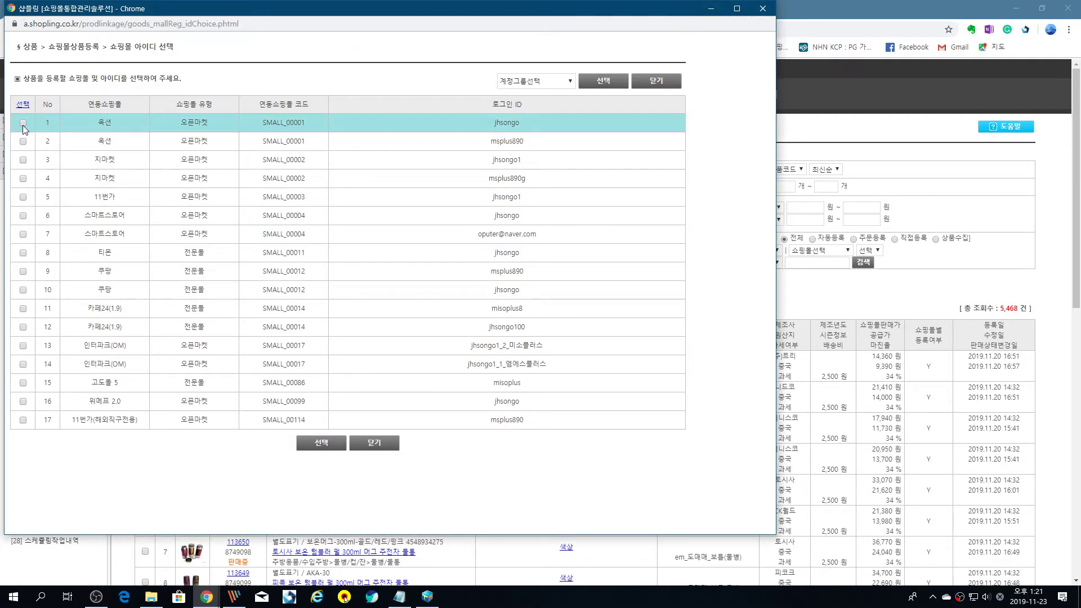
left_click(21, 123)
left_click(321, 443)
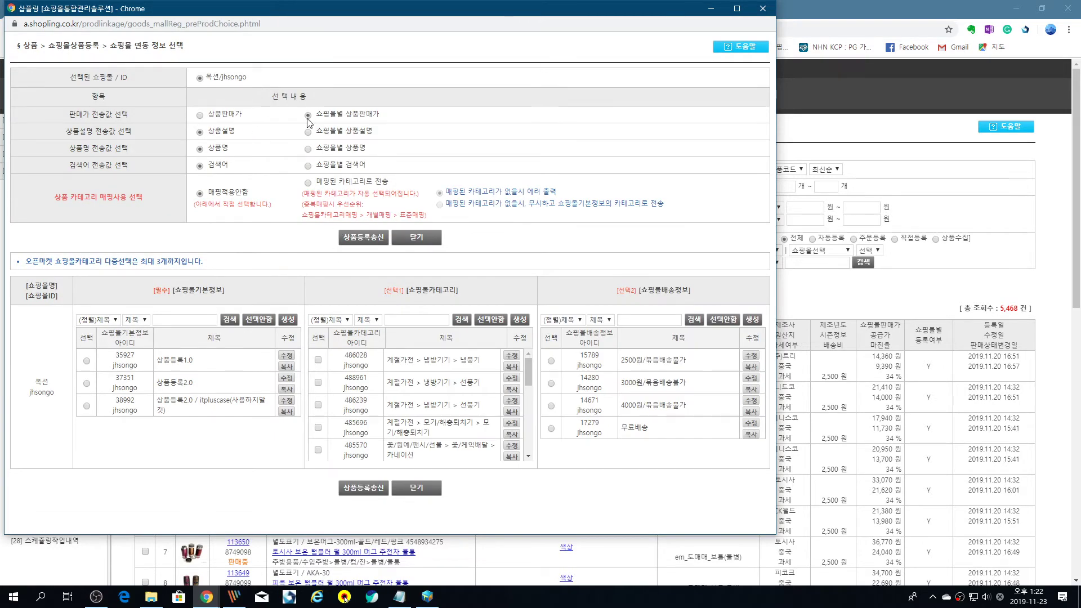
- Send the product to 옥션 using 매핑된 카테고리로 전송, basic info 상품등록1.0 and shipping info 2500원/묶음배송불가
left_click(308, 183)
left_click(364, 488)
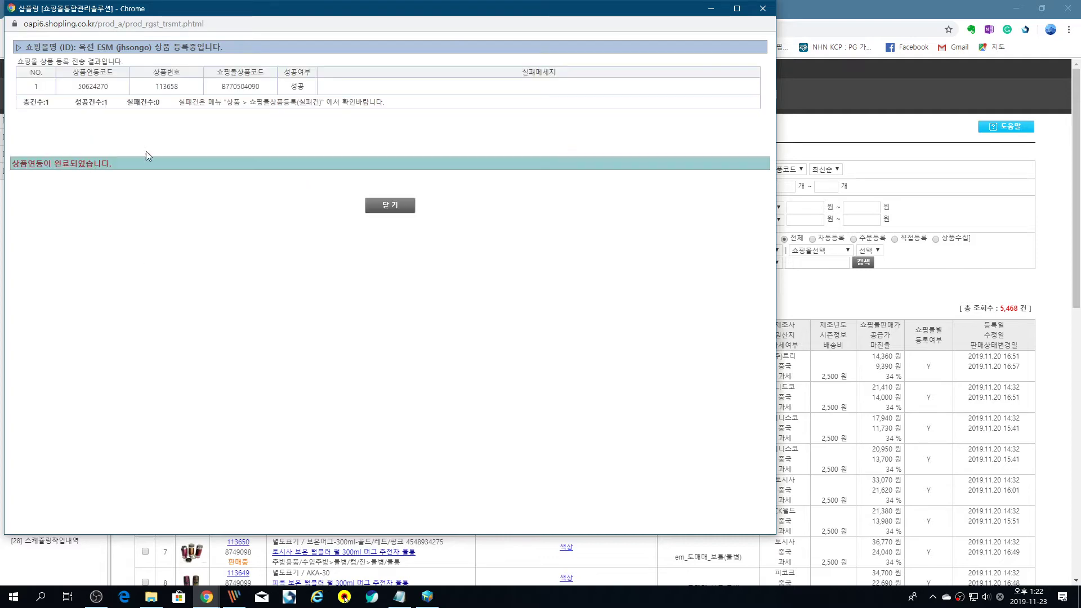
left_click(390, 208)
- Go to 쇼핑몰상품수정 and search for 옥션 products linked today
mouse_move(164, 101)
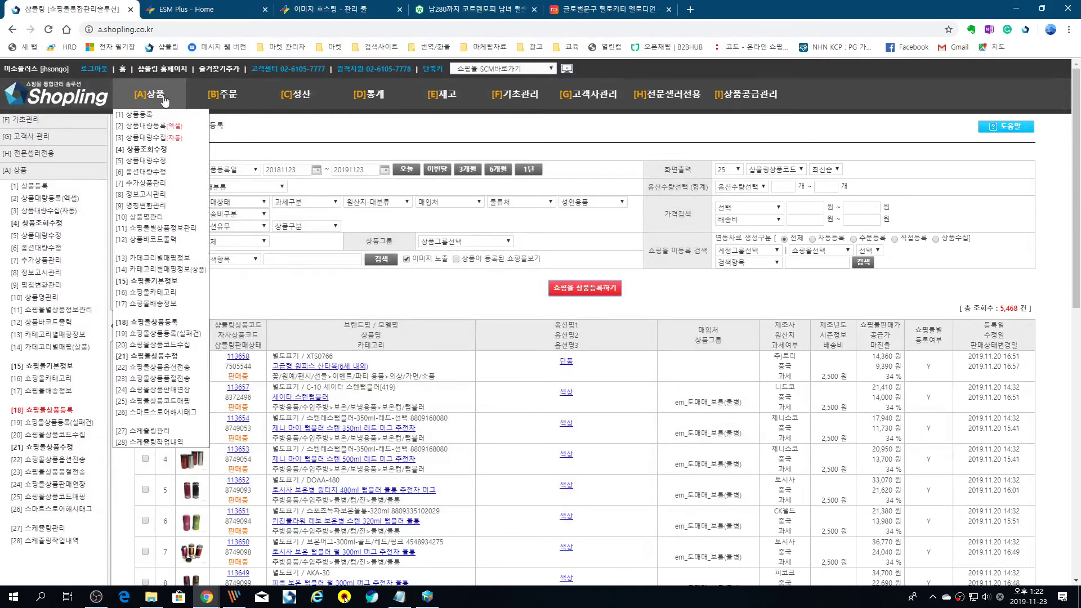
left_click(186, 356)
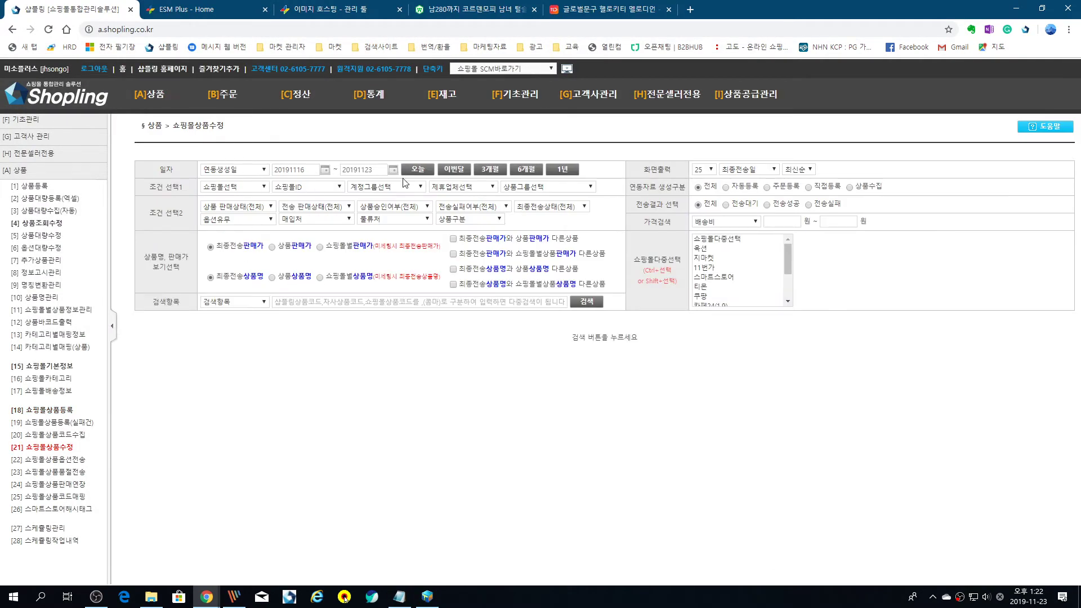
left_click(418, 169)
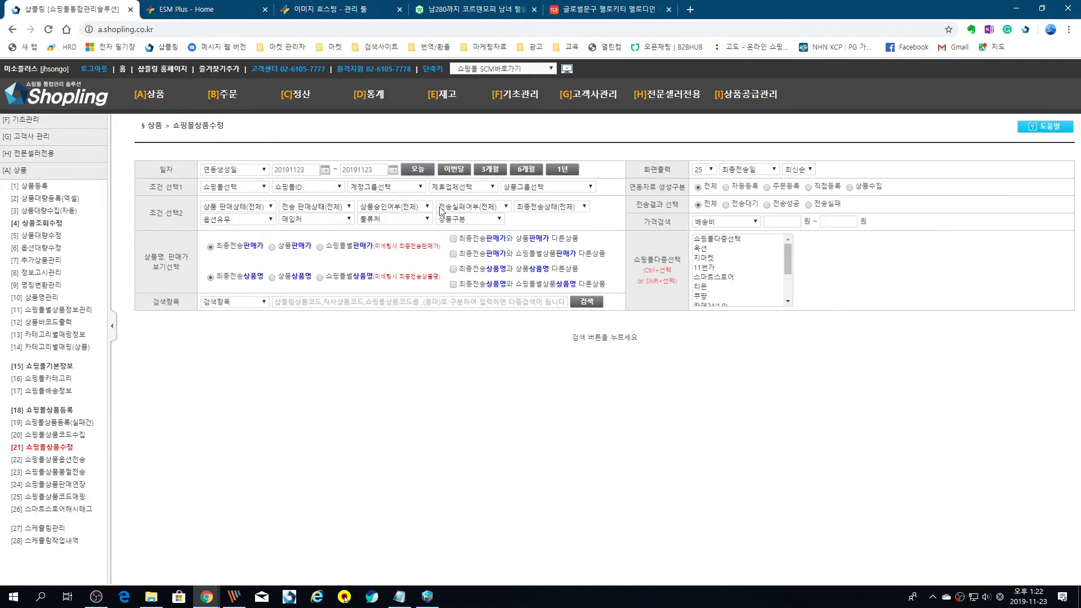
left_click(245, 187)
left_click(256, 206)
left_click(571, 302)
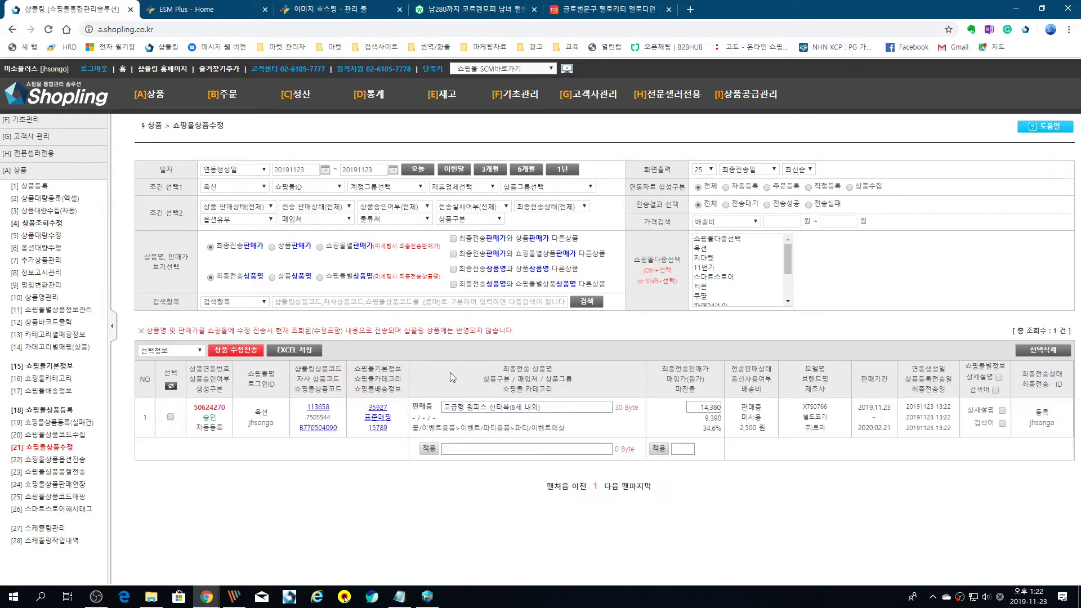
- Open the Santa dress listing on Auction and examine its expanded detailed description for the delivery notice
left_click(315, 429)
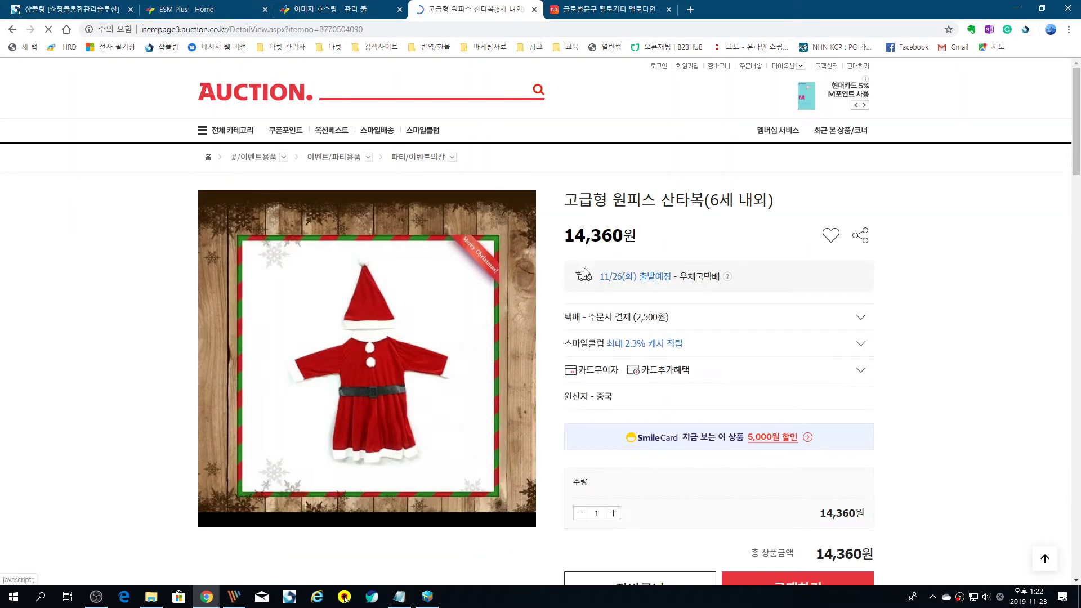
scroll(587, 260, "down", 6)
scroll(582, 261, "down", 10)
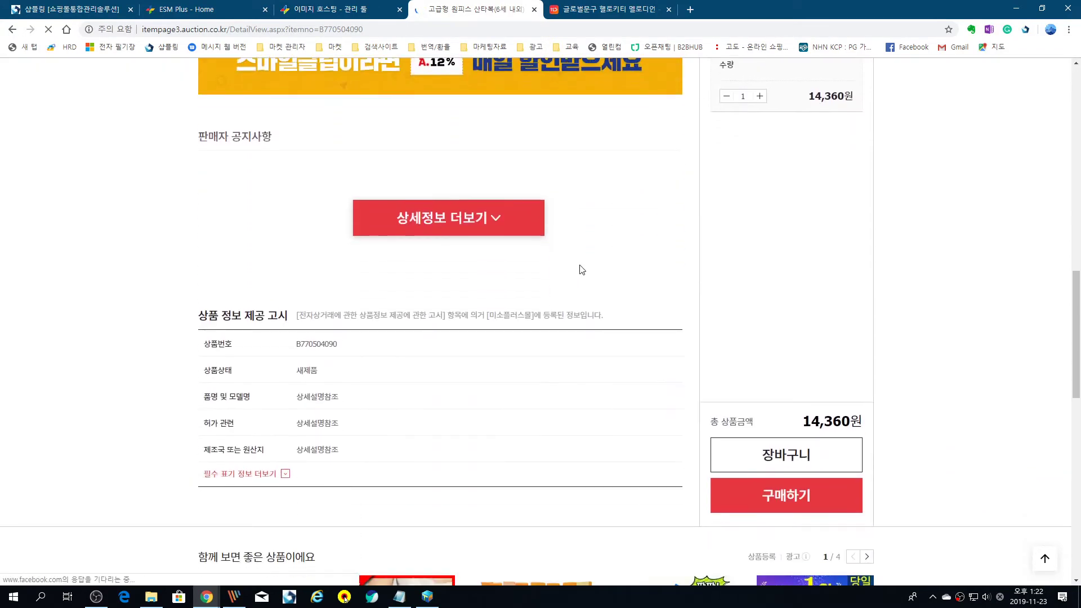
scroll(489, 255, "down", 3)
scroll(482, 282, "up", 9)
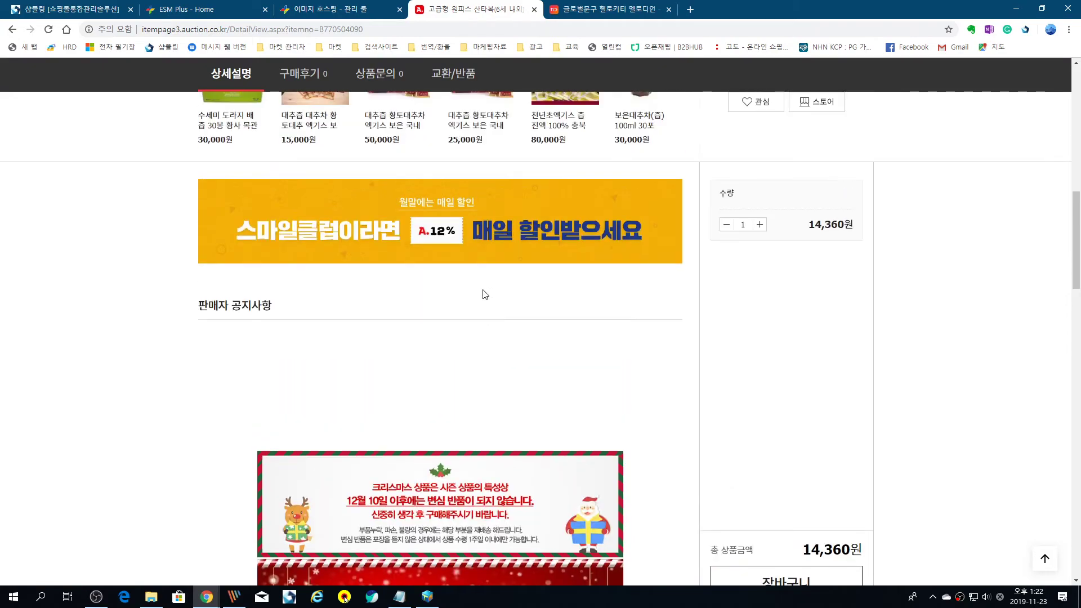
scroll(507, 256, "up", 7)
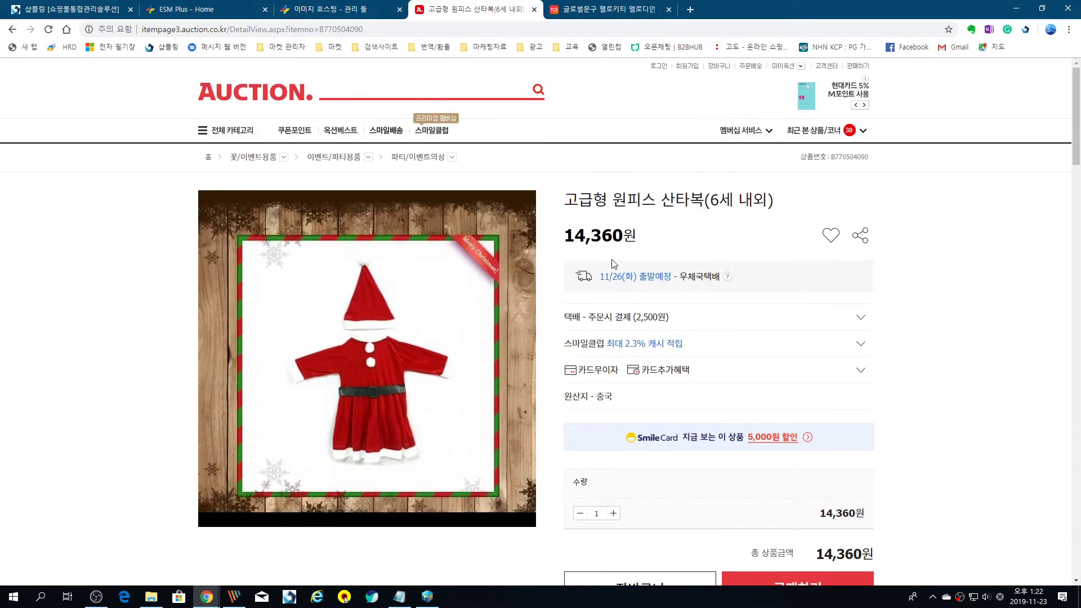
scroll(545, 291, "down", 9)
scroll(545, 291, "down", 15)
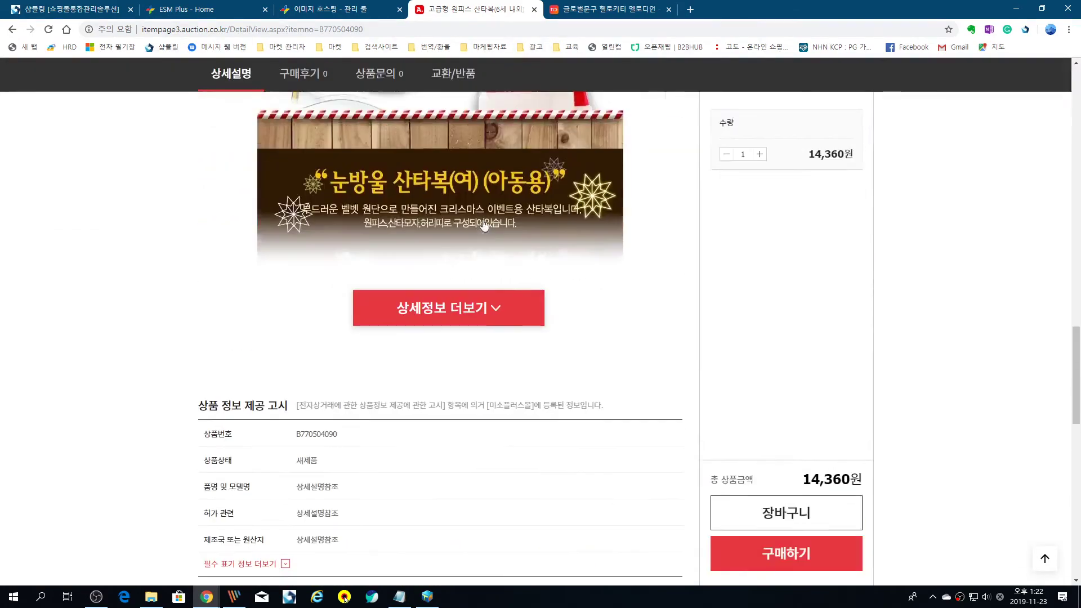
left_click(499, 307)
scroll(630, 363, "up", 10)
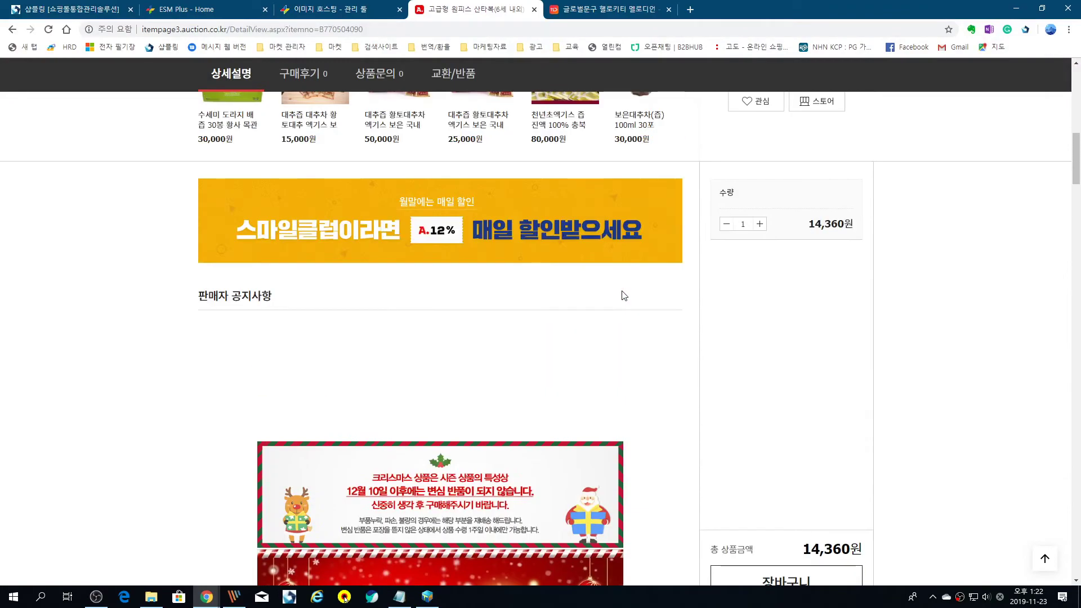
- Examine the Santa dress listing's full description on Auction, from the seller notice section down to the transaction information, for the delivery notice
scroll(630, 363, "down", 2)
scroll(507, 338, "up", 3)
scroll(261, 318, "down", 2)
scroll(247, 322, "up", 1)
scroll(509, 273, "up", 3)
scroll(617, 262, "down", 15)
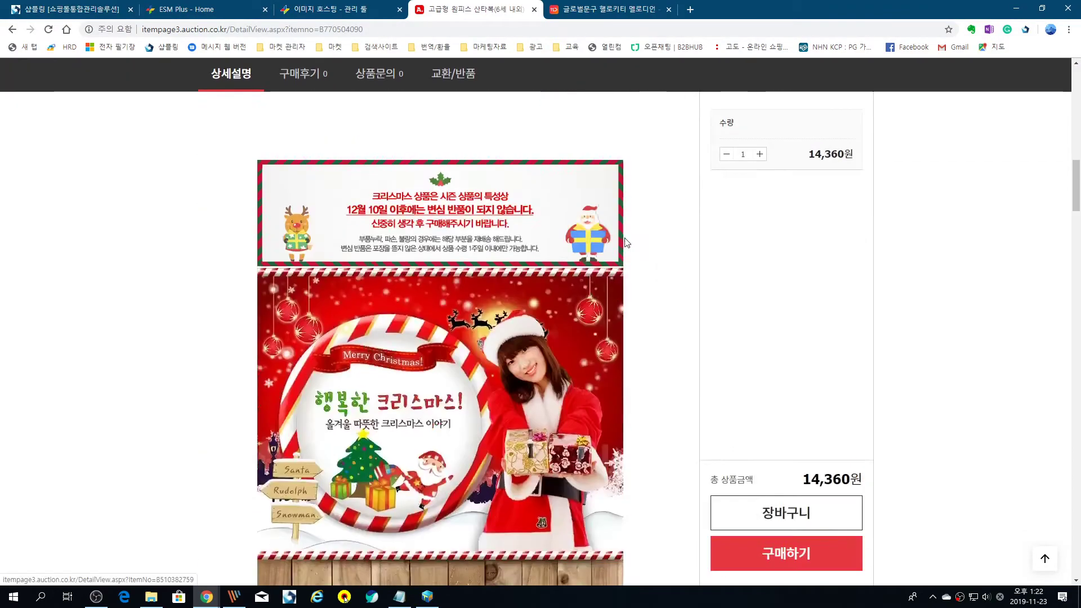
scroll(617, 261, "down", 20)
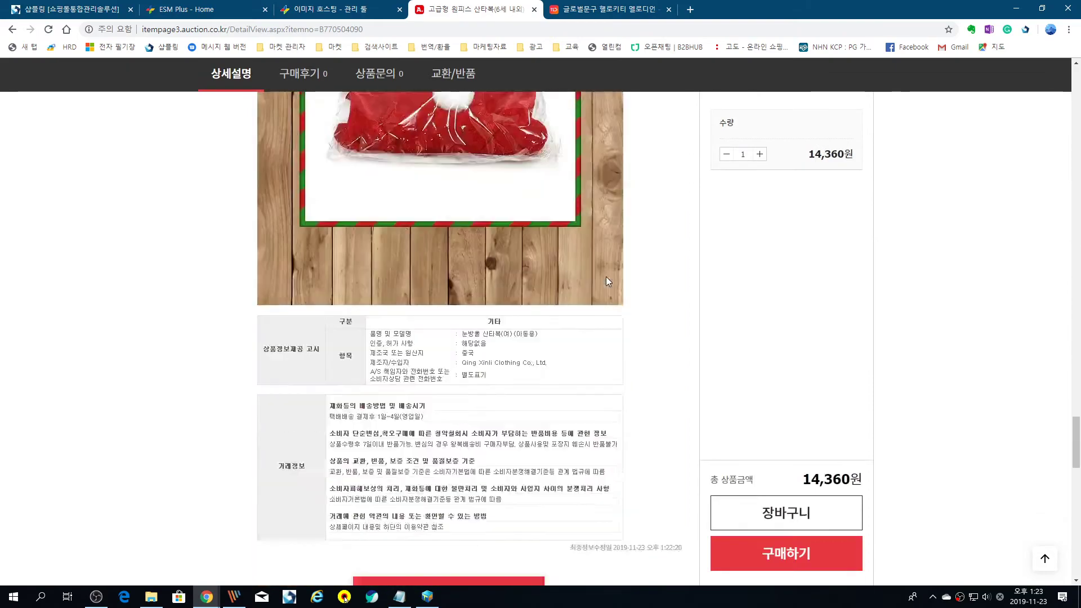
scroll(606, 283, "up", 6)
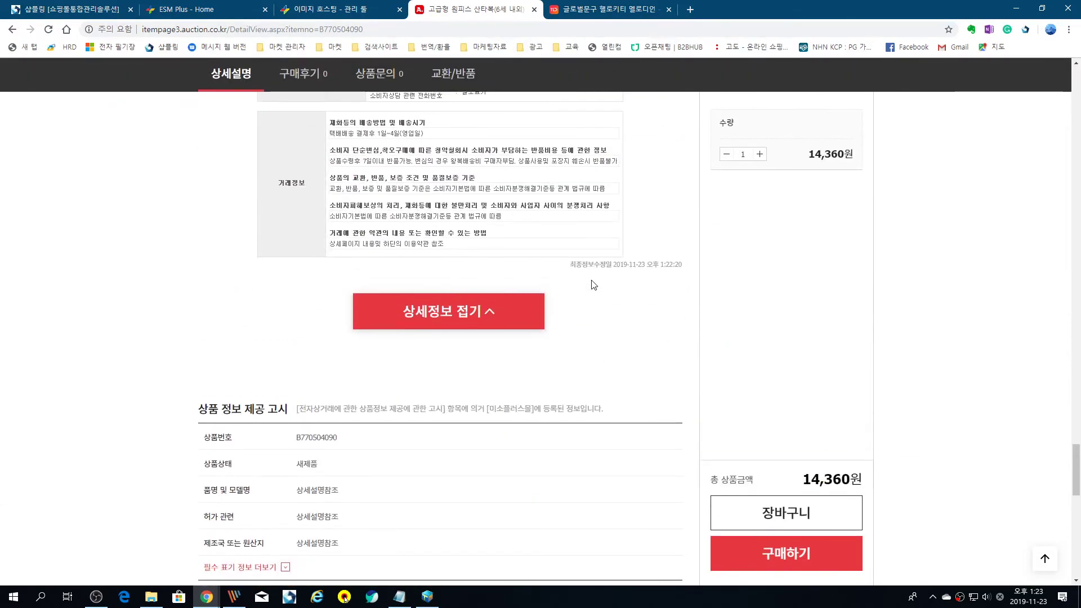
scroll(596, 285, "up", 10)
scroll(634, 278, "up", 20)
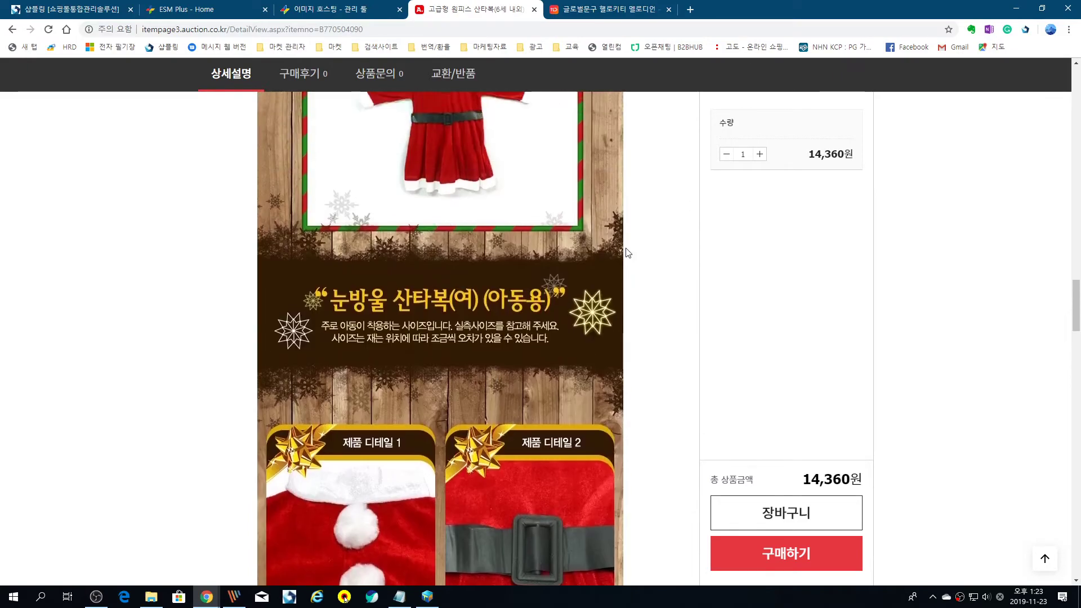
scroll(635, 234, "up", 1)
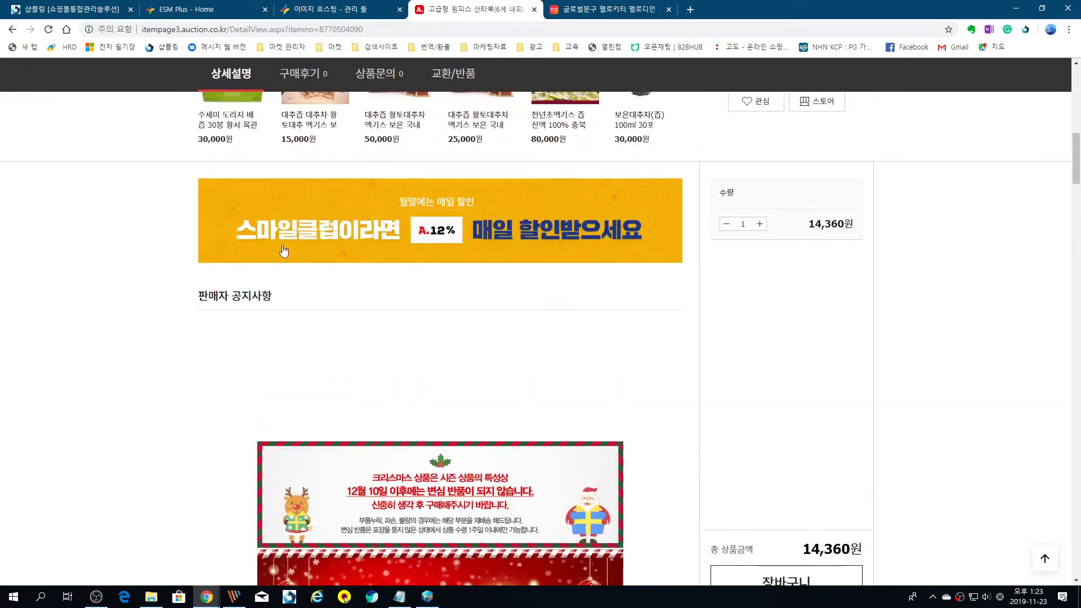
scroll(602, 336, "up", 15)
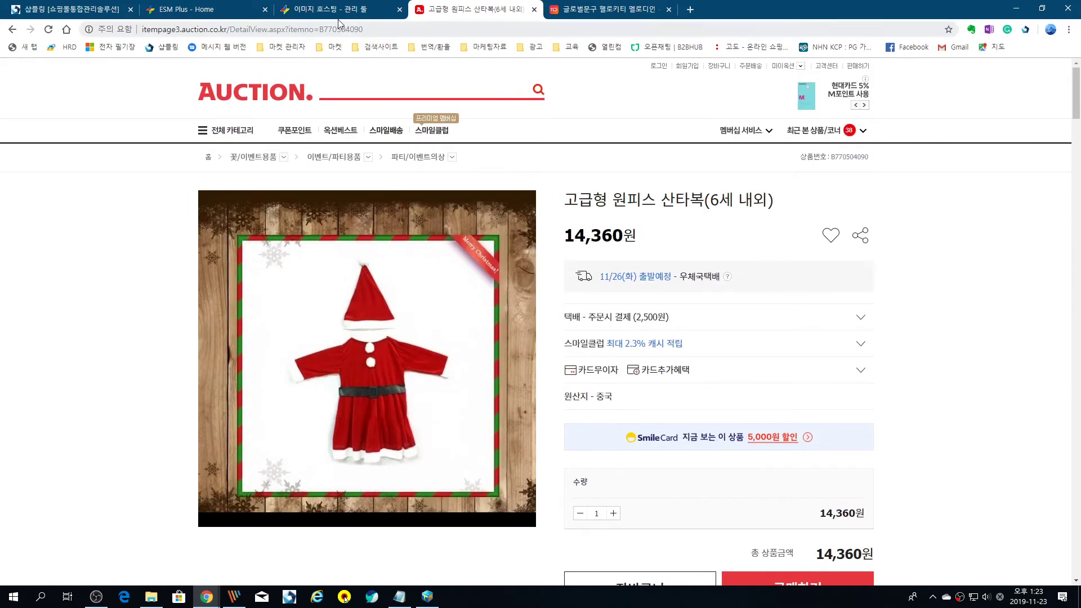
- Reopen the Santa dress listing from its 옥션 product code in Shopling and recheck the 판매자 공지사항 area
left_click(210, 10)
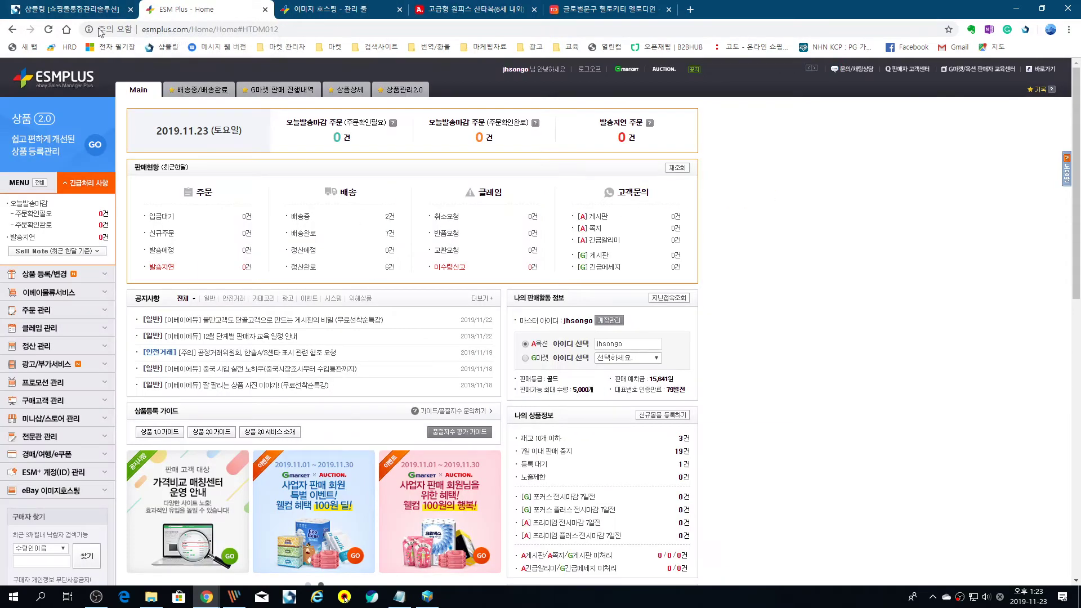
left_click(95, 10)
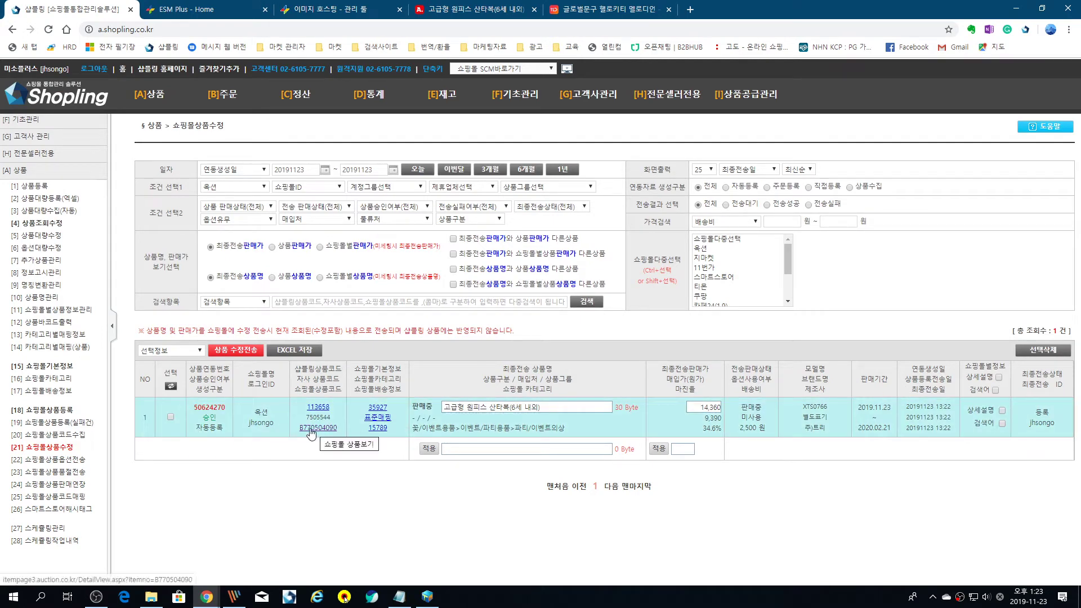
left_click(312, 9)
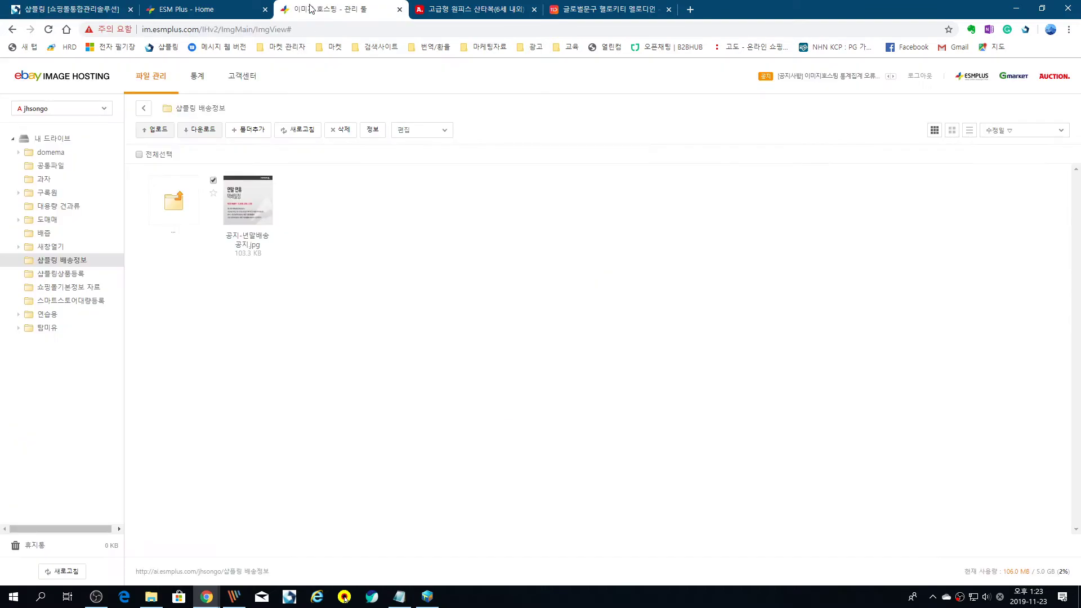
left_click(238, 15)
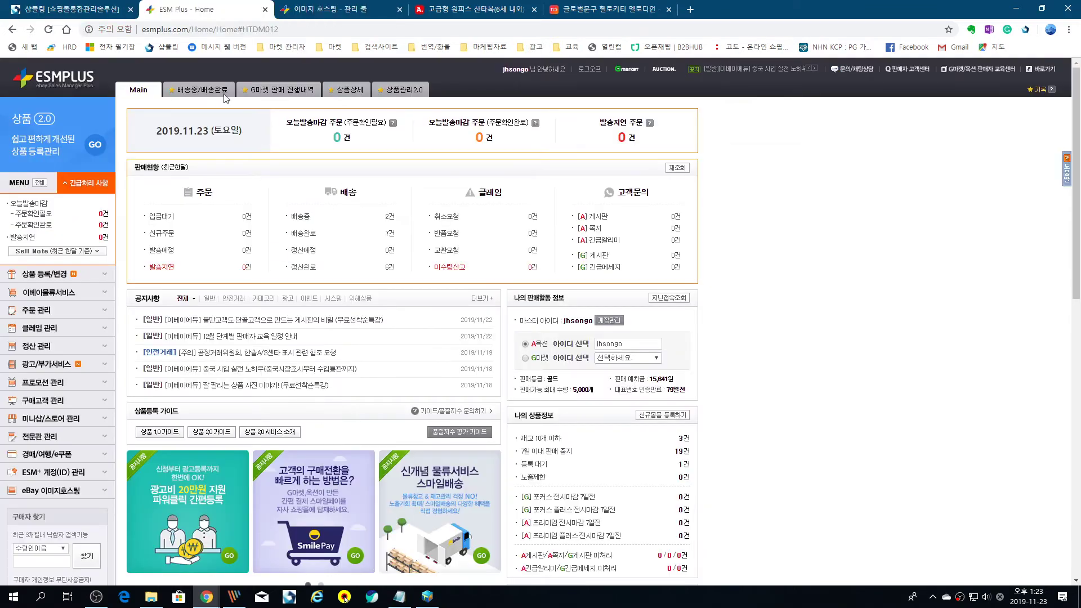
left_click(74, 9)
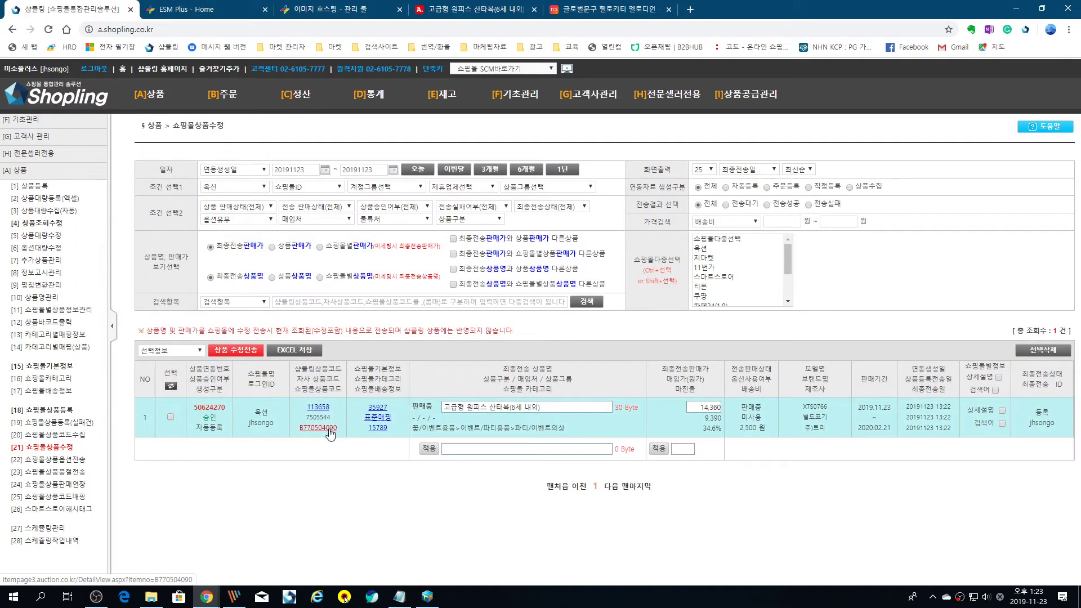
left_click(330, 429)
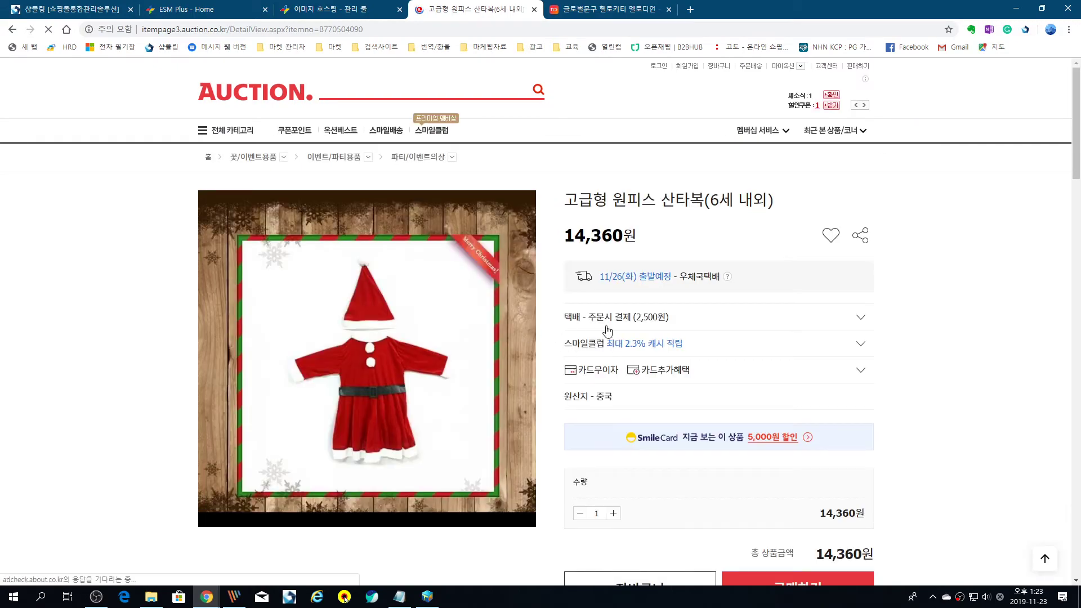
scroll(603, 330, "down", 10)
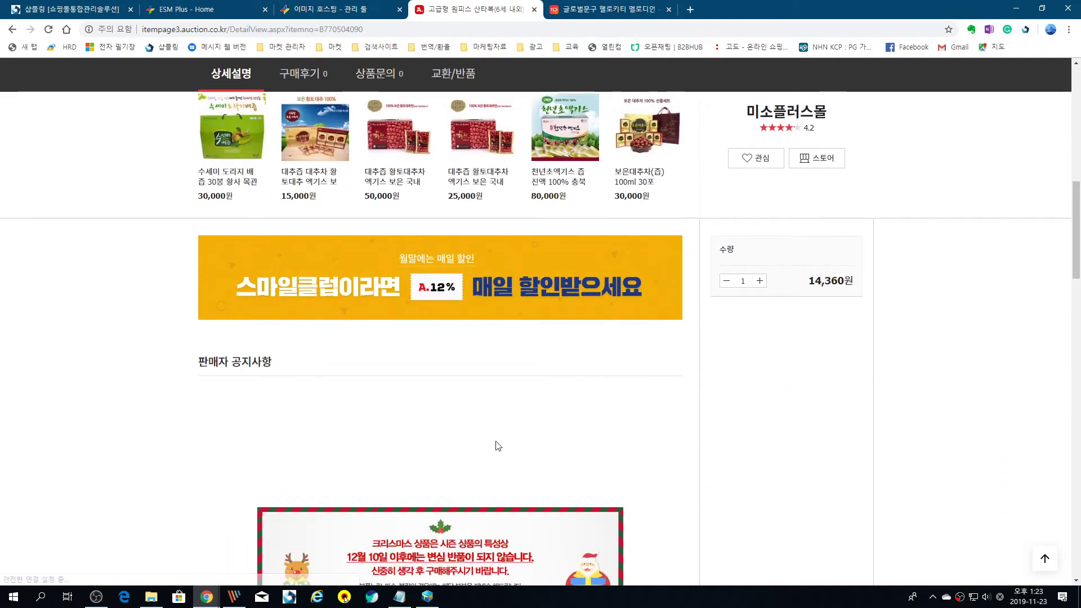
scroll(450, 360, "down", 5)
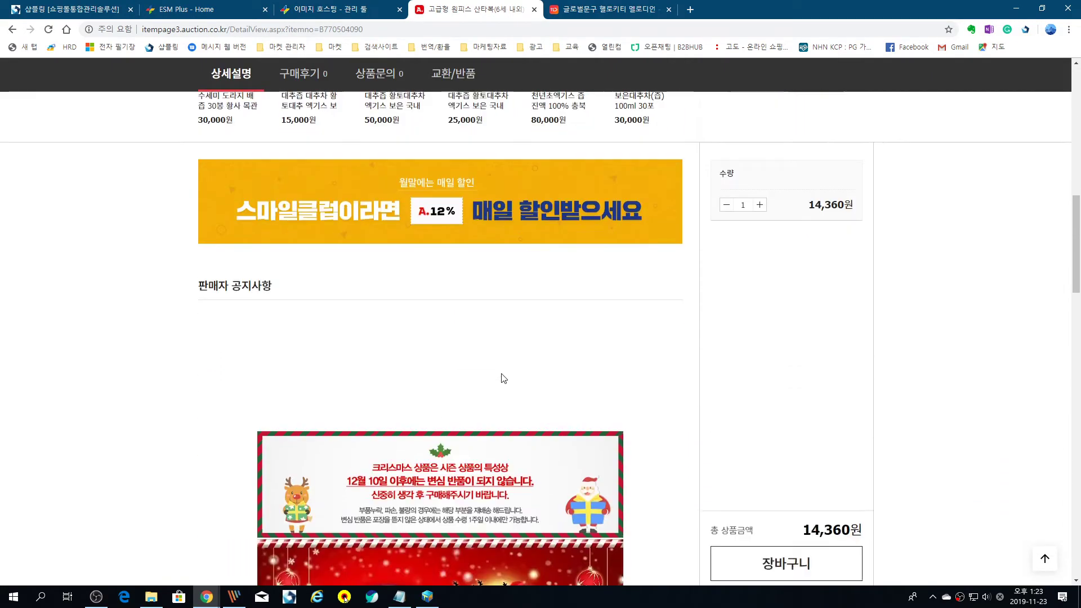
scroll(522, 374, "up", 15)
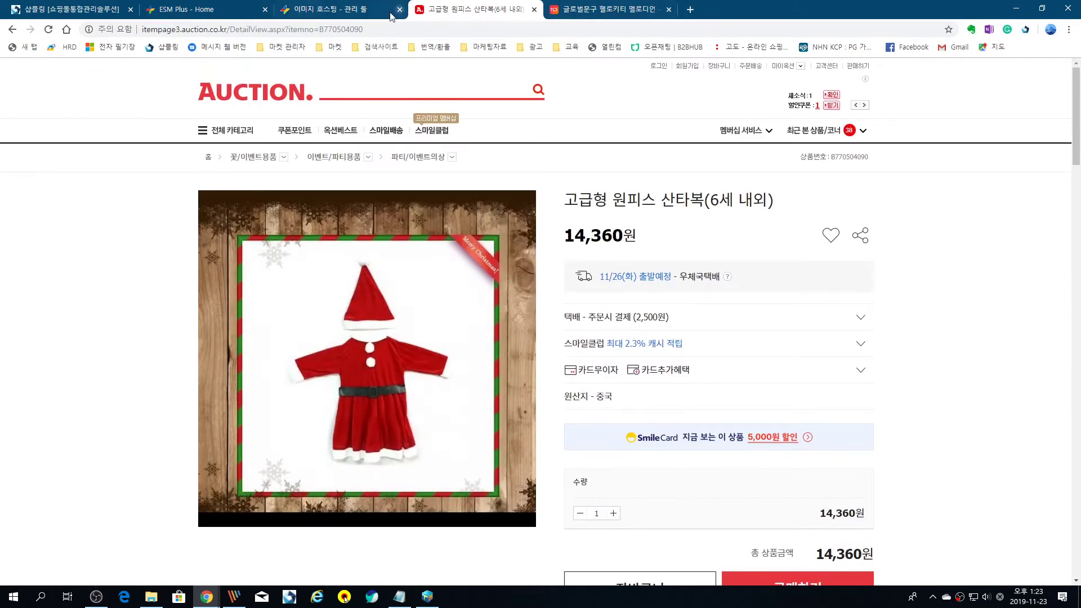
- Select the Santa dress in Shopling's 쇼핑몰상품수정 results and try to send its 판매중지 status to 옥션
left_click(71, 9)
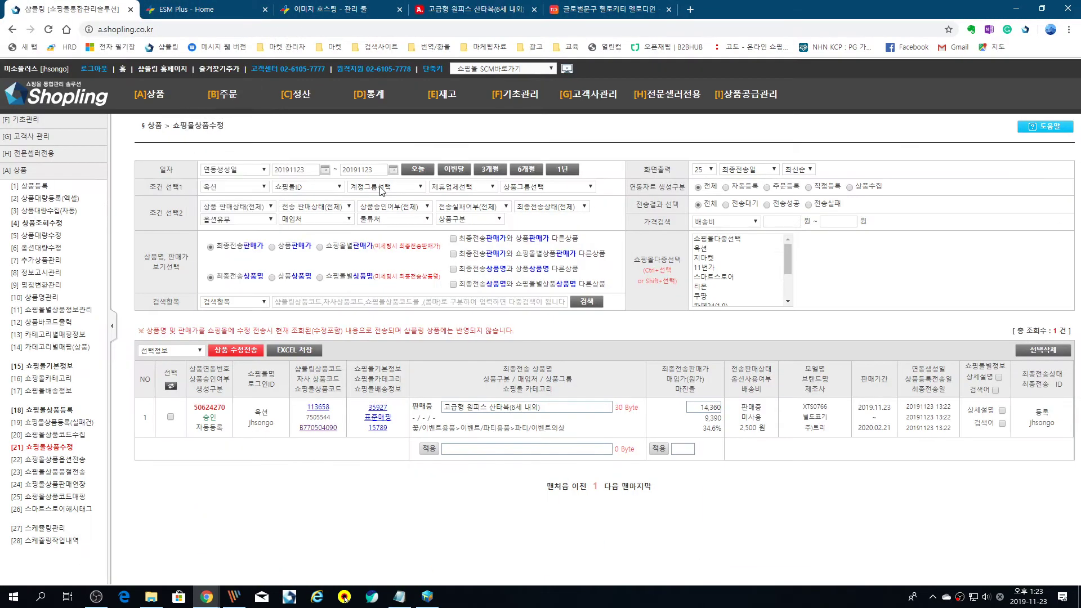
double_click(169, 384)
left_click(236, 349)
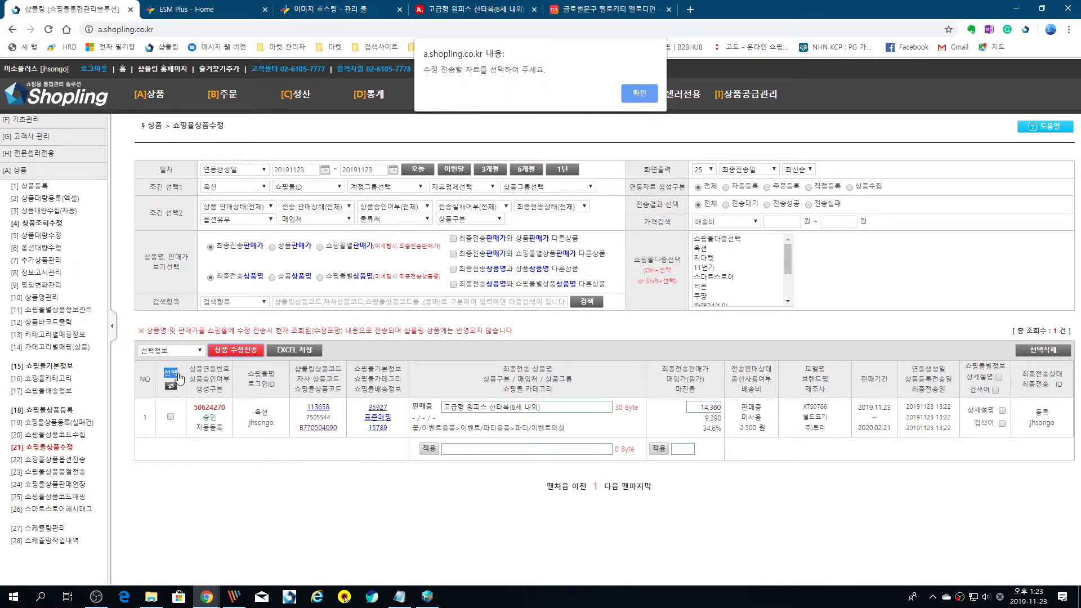
left_click(640, 94)
left_click(171, 385)
left_click(236, 350)
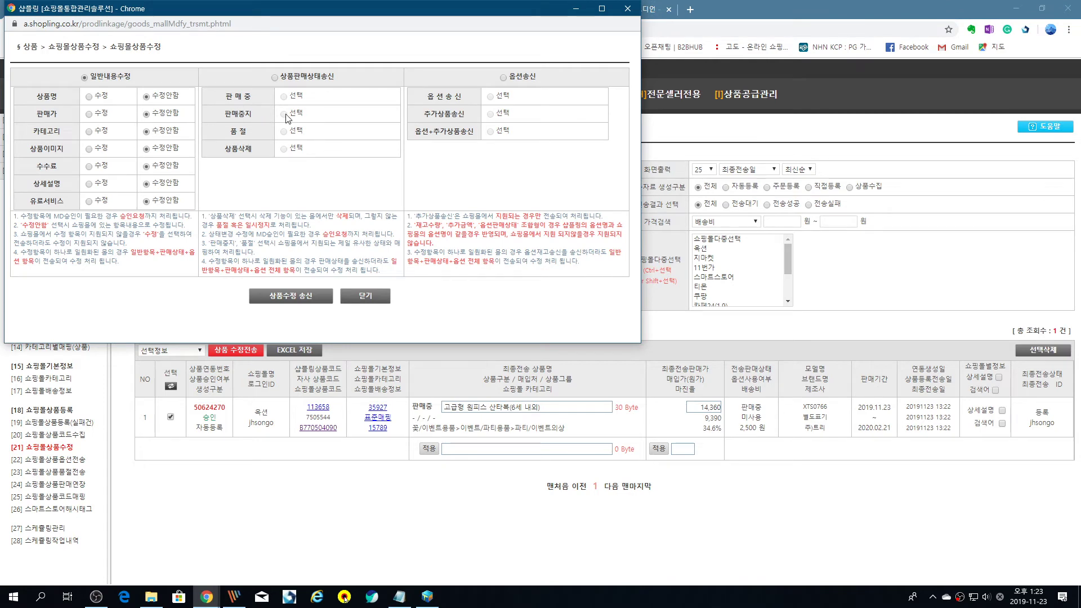
left_click(285, 115)
left_click(304, 297)
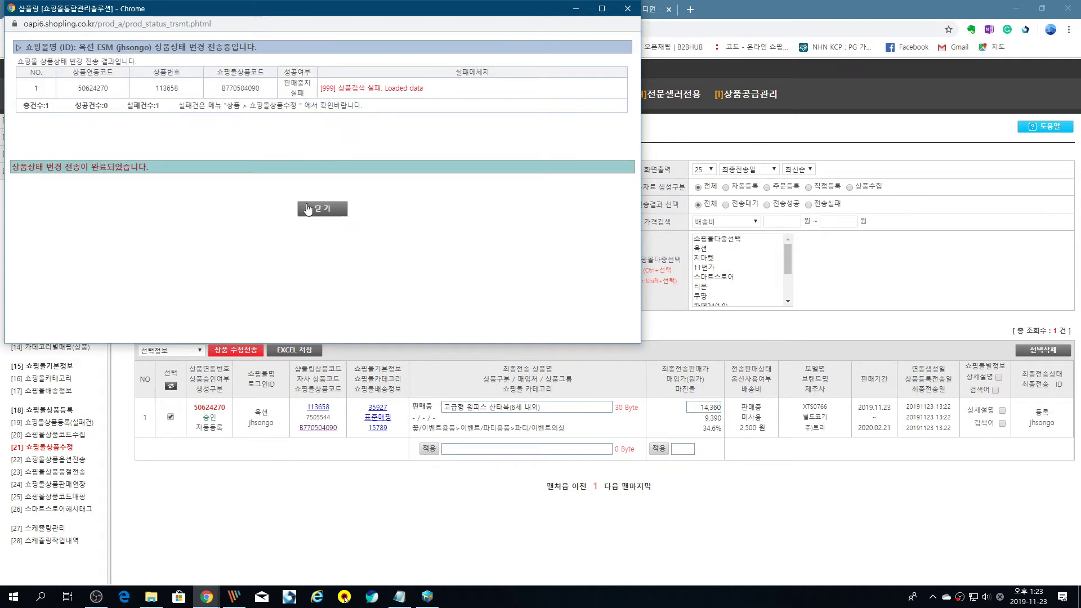
left_click(322, 209)
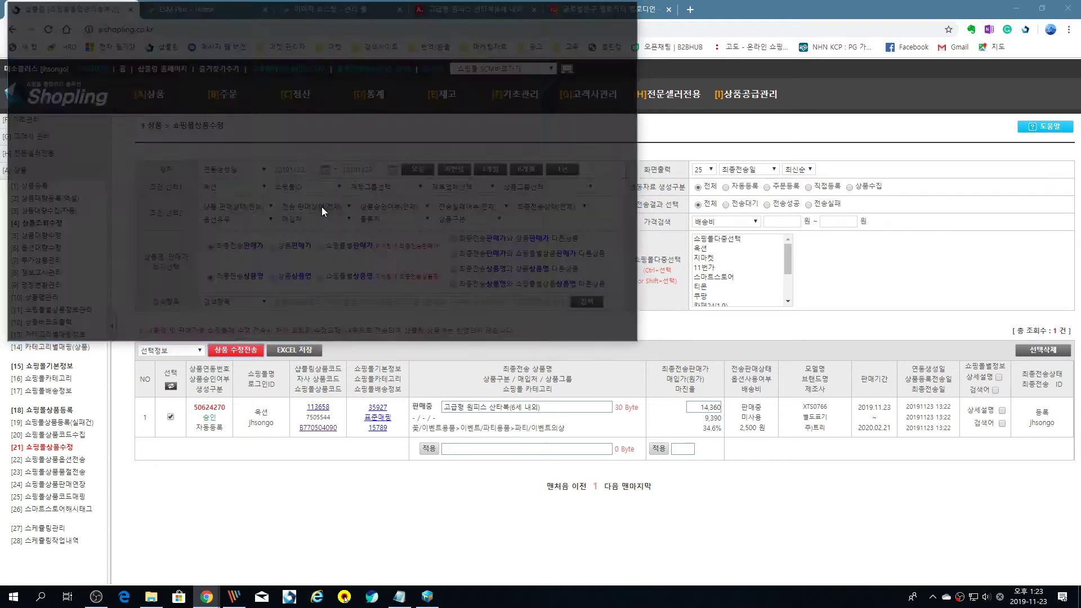
- Submit another modification for the selected Santa dress using 상품판매상태송신
left_click(239, 350)
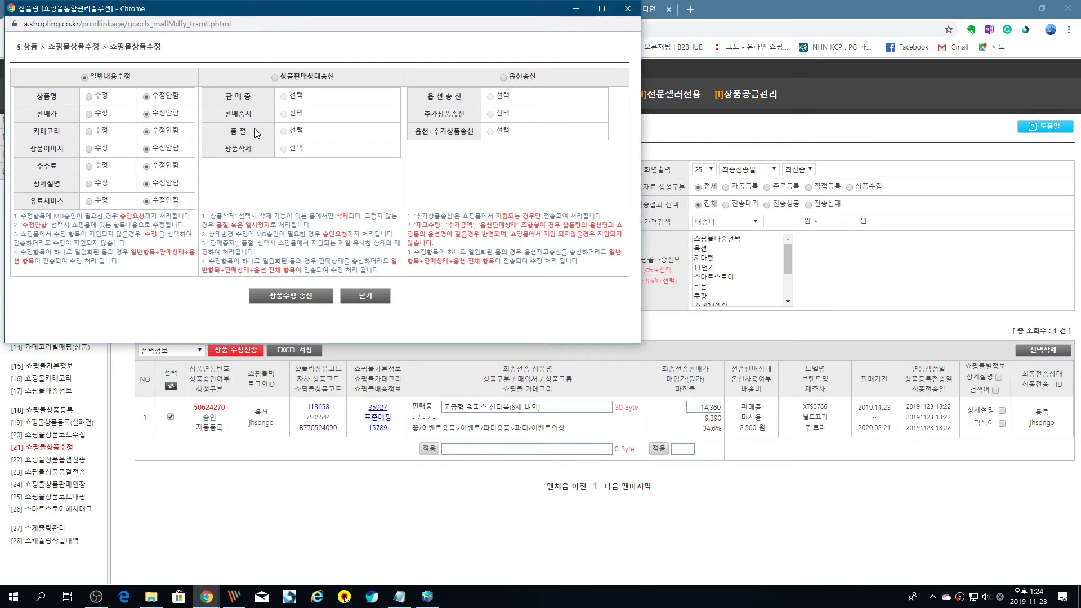
left_click(274, 77)
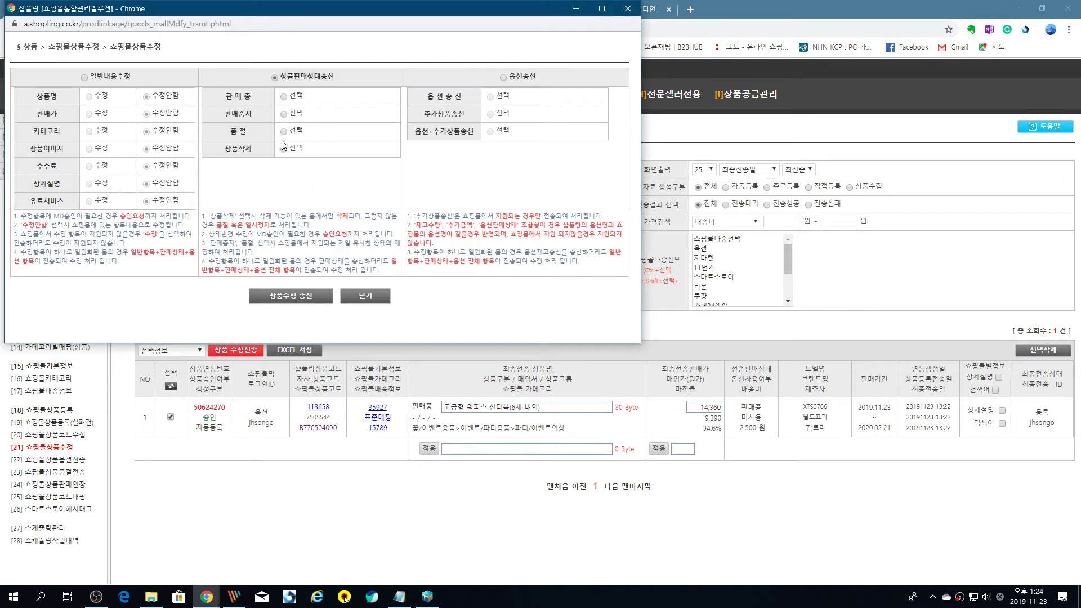
left_click(296, 298)
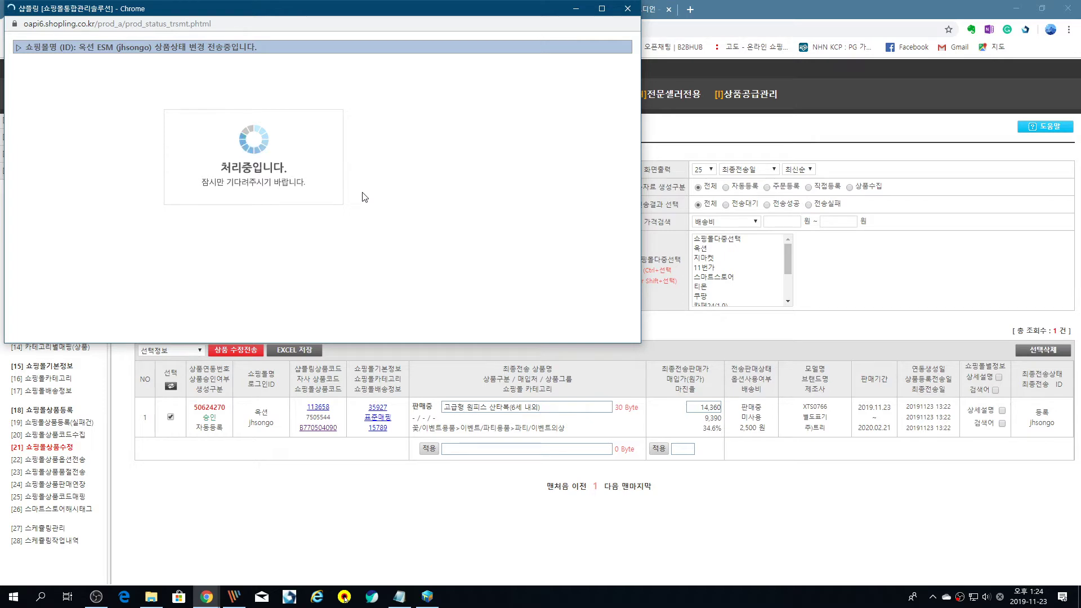
- Switch to Notepad and add the heading "공통정보 상세페이지 입력 방법" a few blank lines below the synchronization notes
left_click(393, 599)
key("Return")
key("Return")
key("Return")
key("Return")
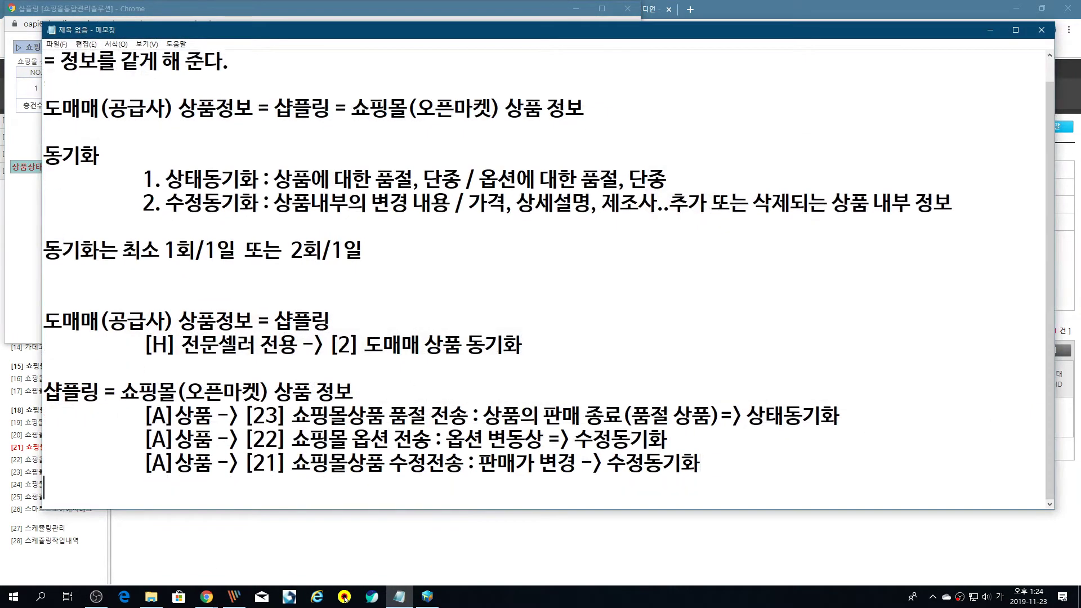
type("공통")
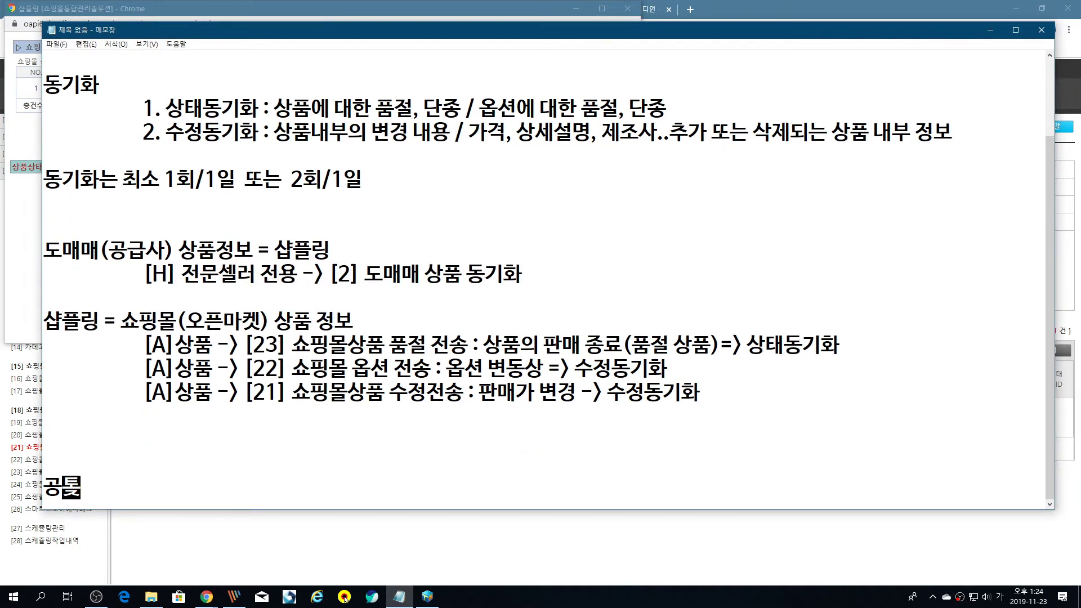
key("BackSpace")
type("통ㅈ")
key("BackSpace")
type("ㅈ정보 상ㅅ")
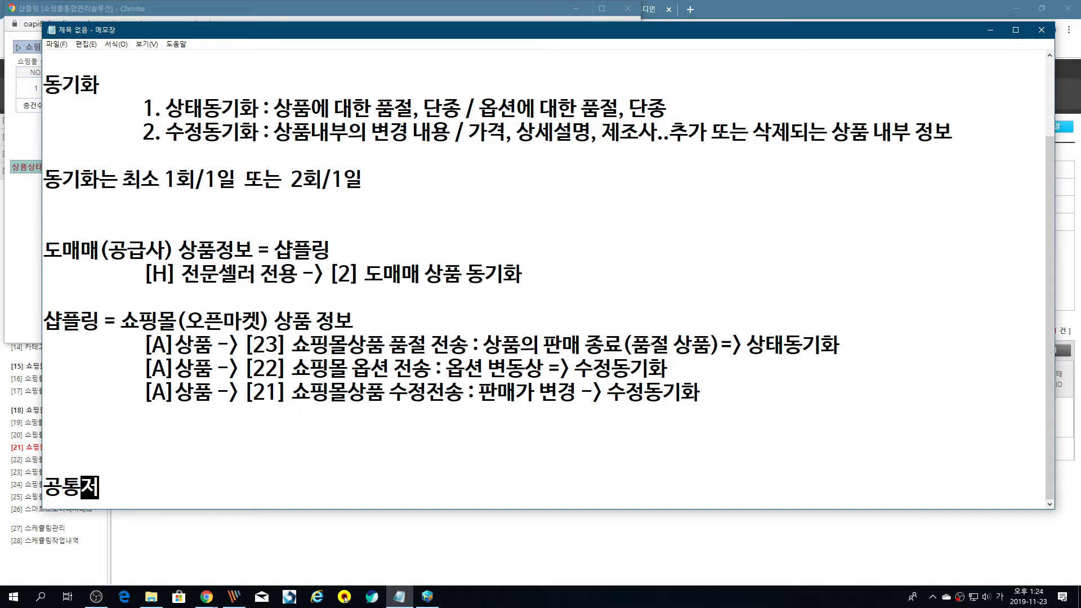
type("세페")
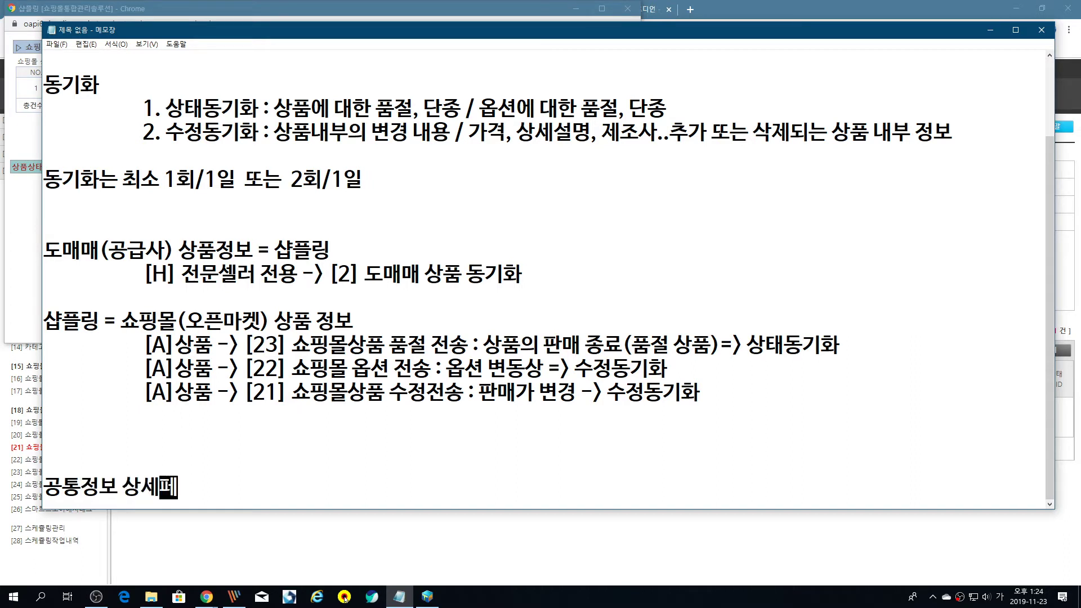
type("이지 입력 방법")
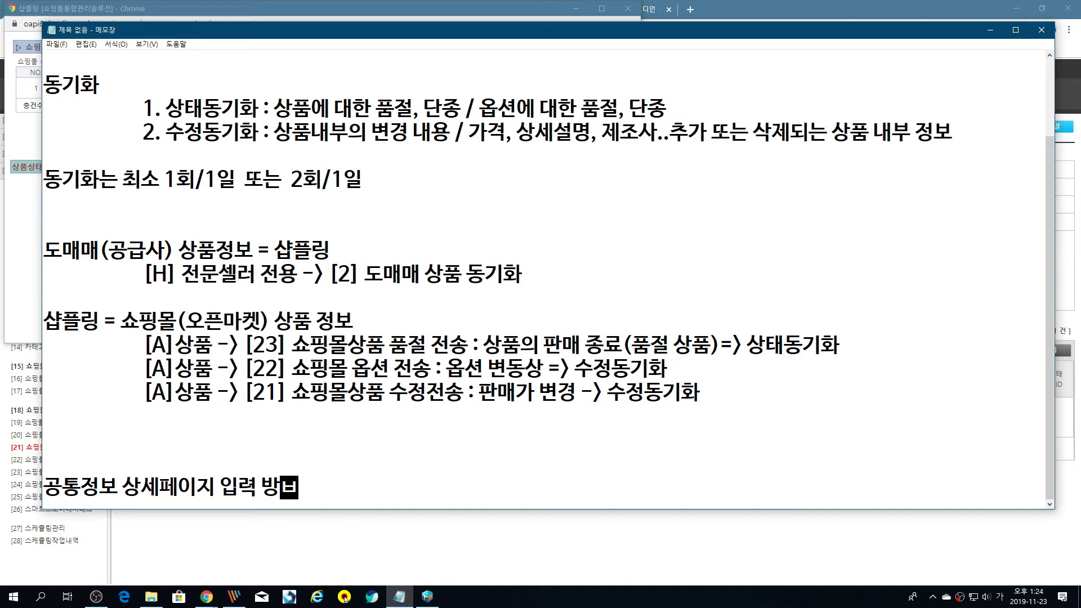
key("Return")
- Add the first list item "1. 이미지 디자인(배송, 상품 특징, 교환정보...)" under the new heading
type("1.")
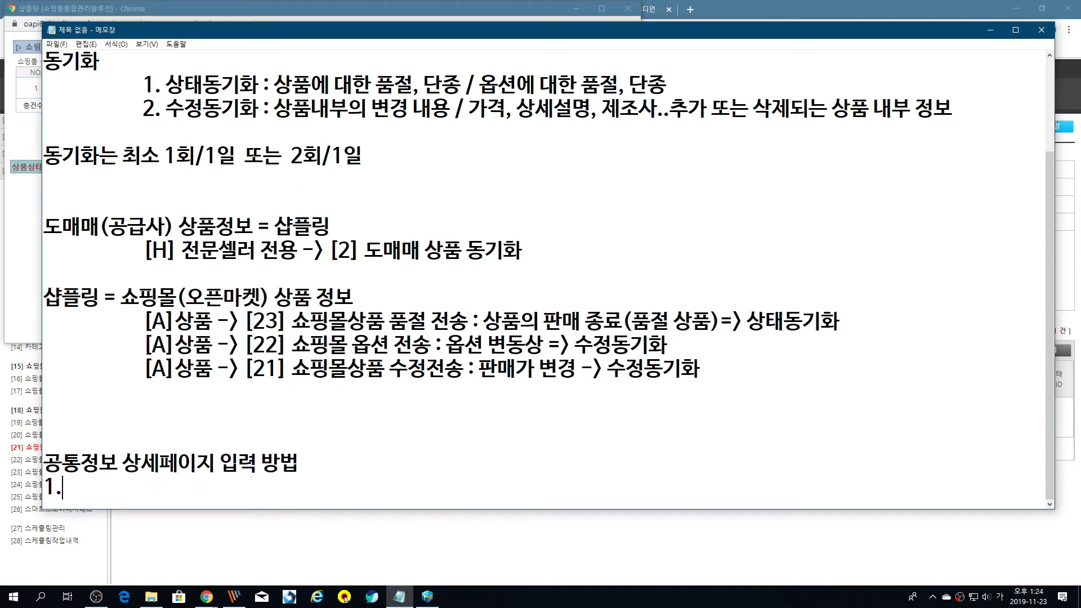
type(" 이미지 ")
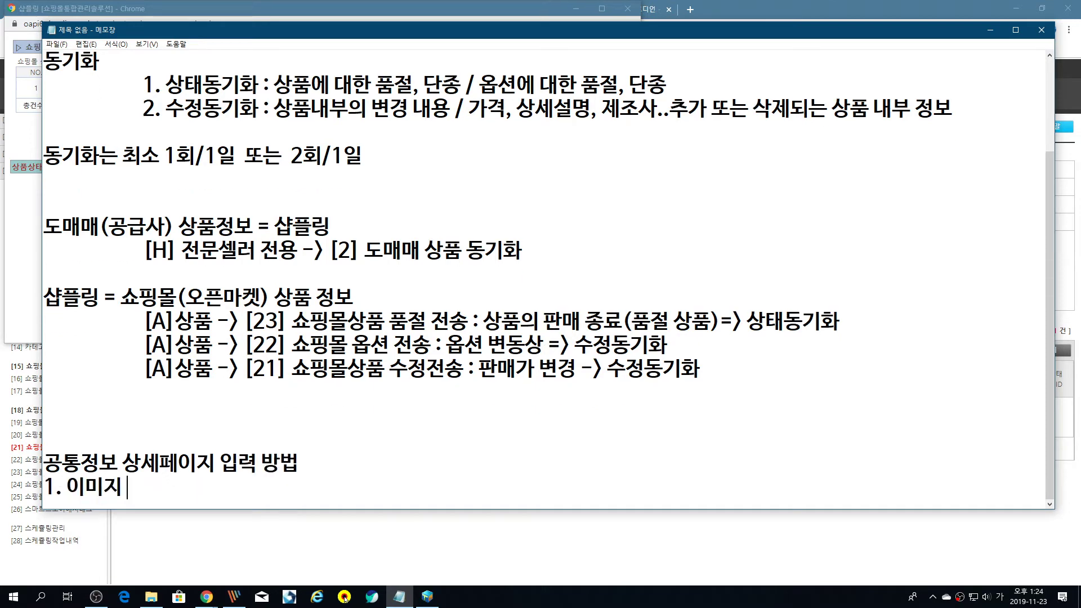
type("딪자인(배송")
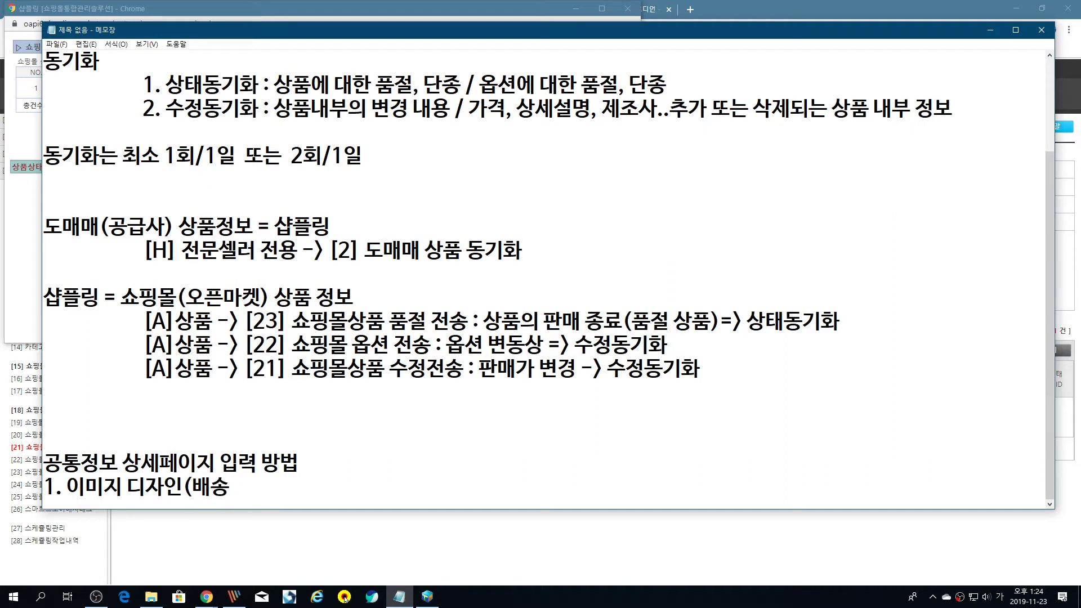
type(", 상품 틀")
key("BackSpace")
key("BackSpace")
key("BackSpace")
type("특징")
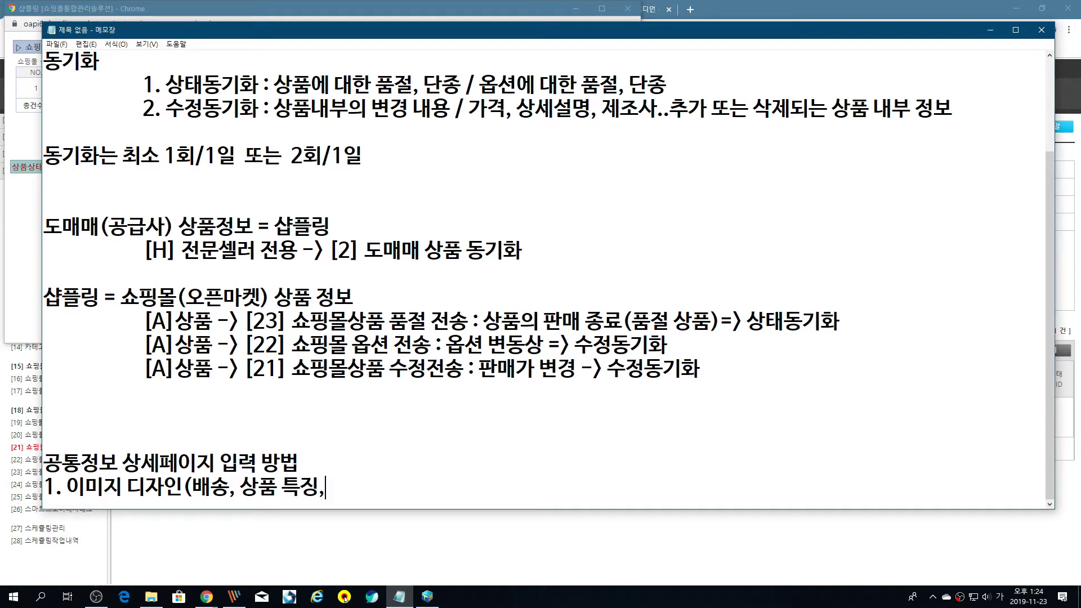
type(", 교환")
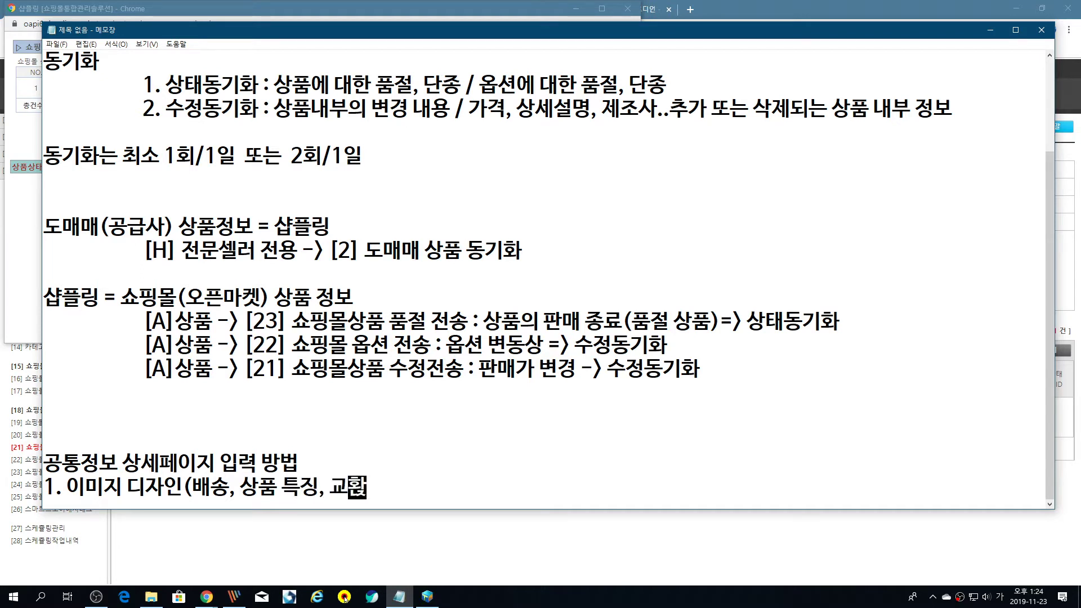
type("정보...)")
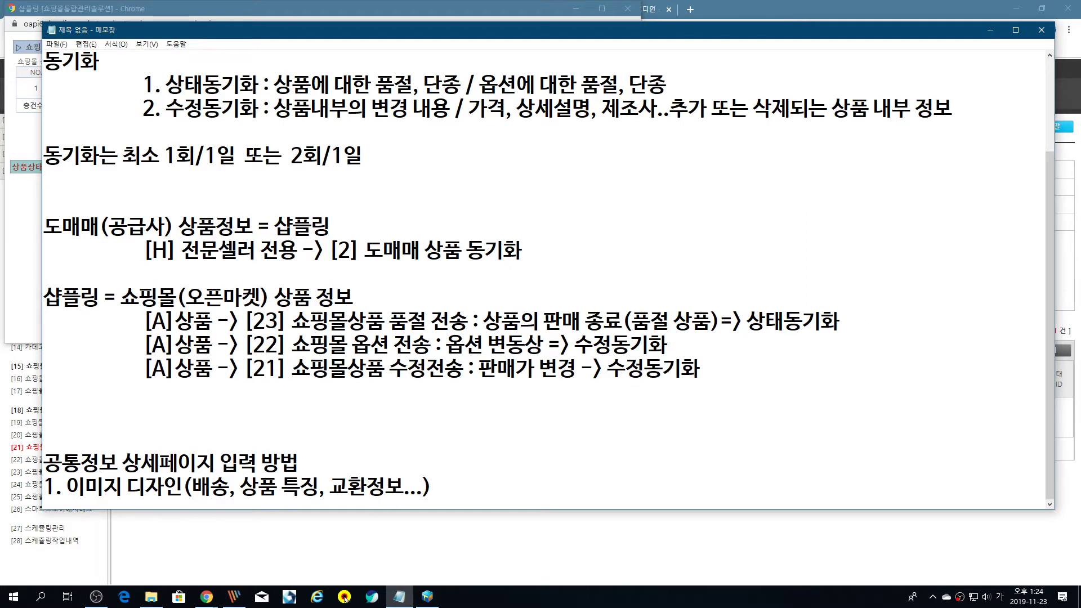
key("Return")
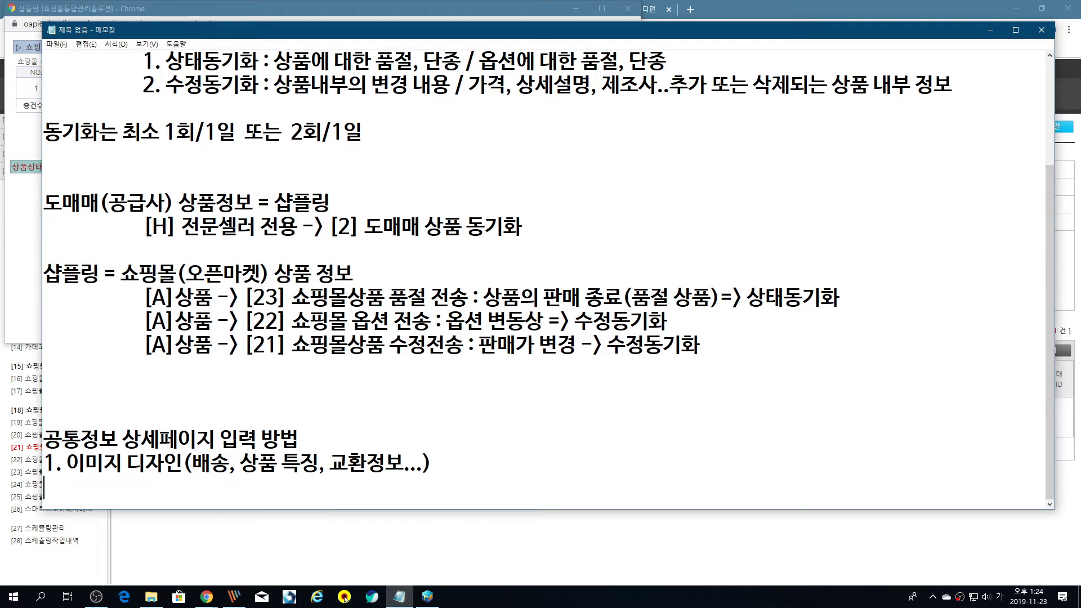
- Add the second list item "2. 이베이 호스팅" below the image design line
type("2.")
key("Hangul")
type("dlqp")
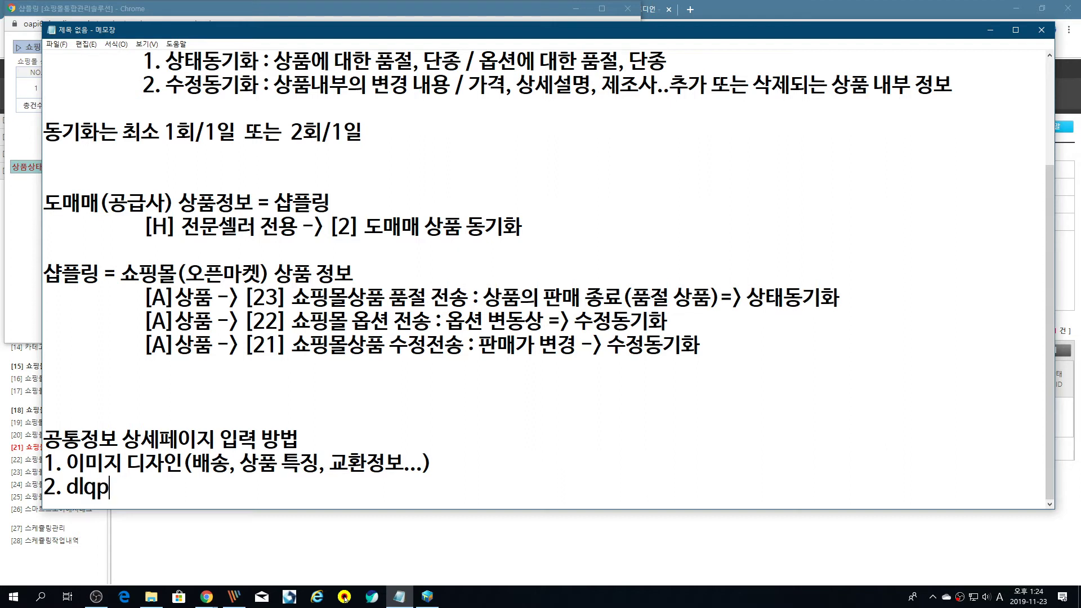
key("BackSpace")
key("BackSpace")
key("BackSpace")
key("BackSpace")
key("Hangul")
type("dlqpdl ")
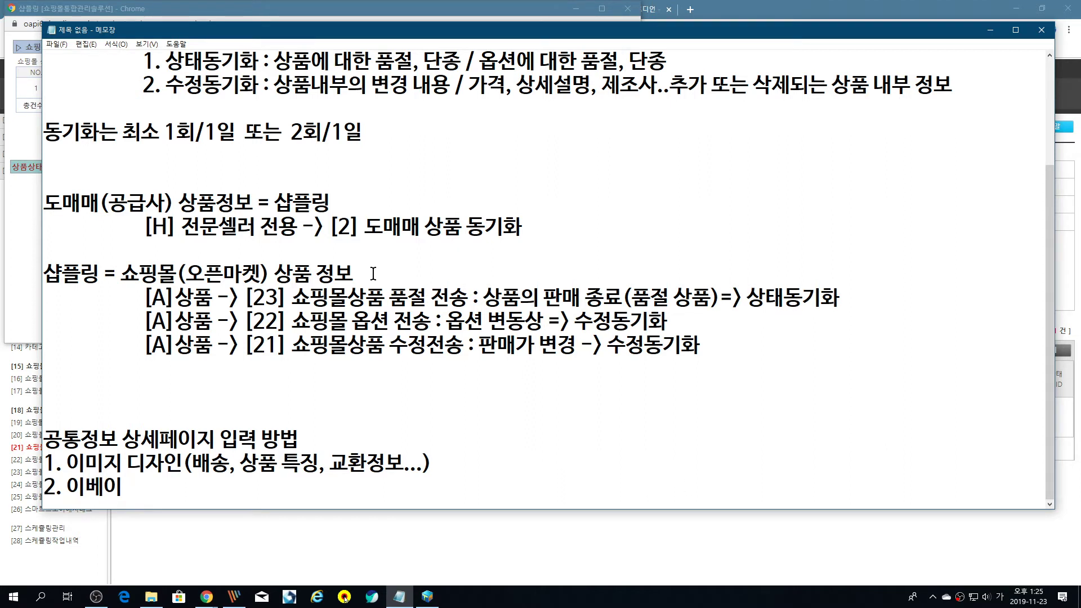
type("ghtmxls")
key("BackSpace")
type("d")
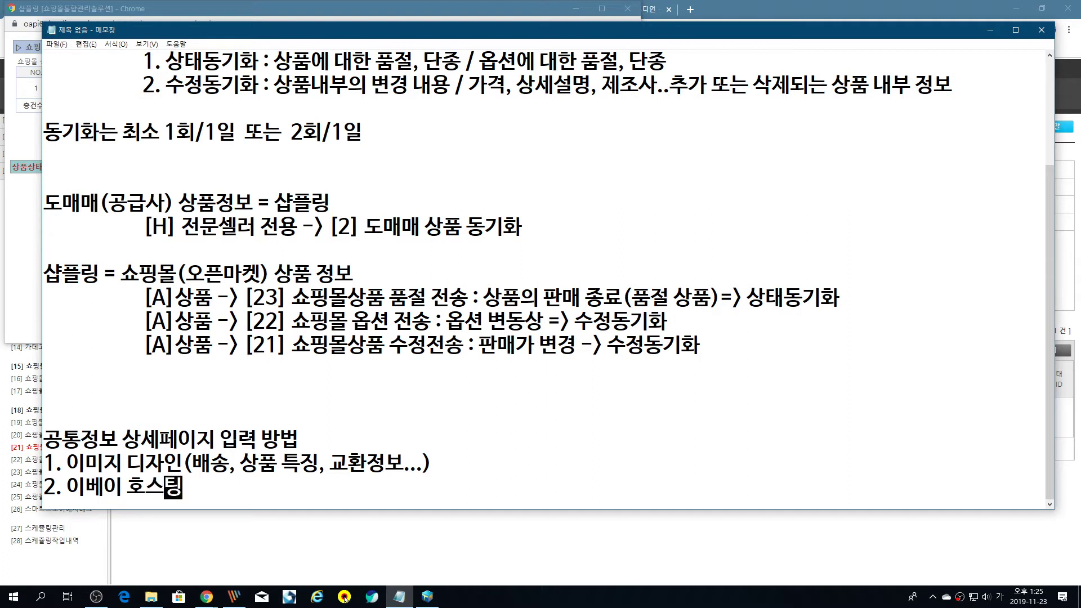
type(" (w")
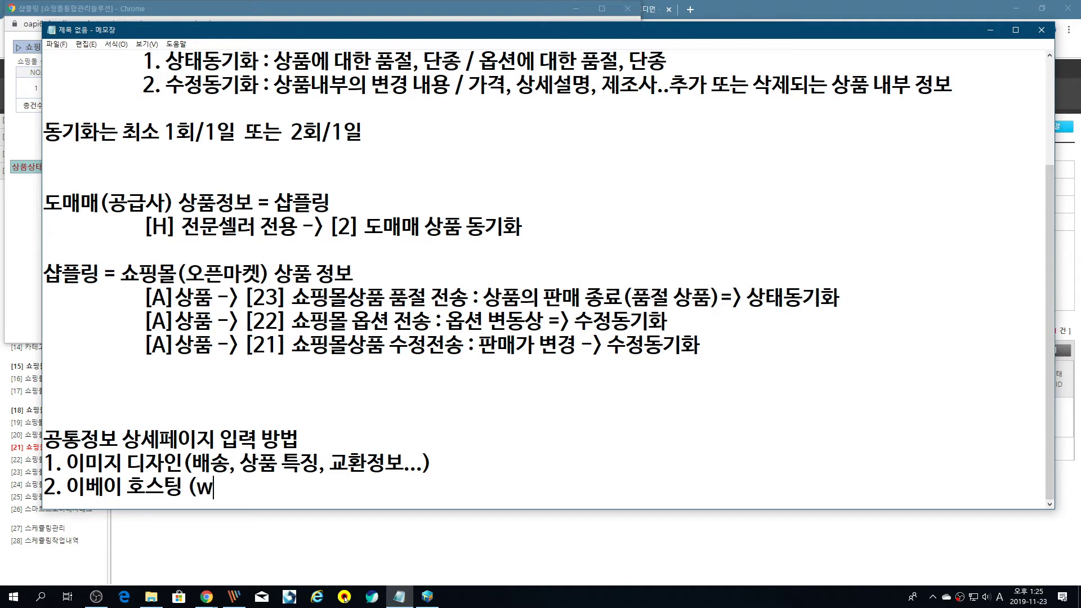
type("ww.esmpl")
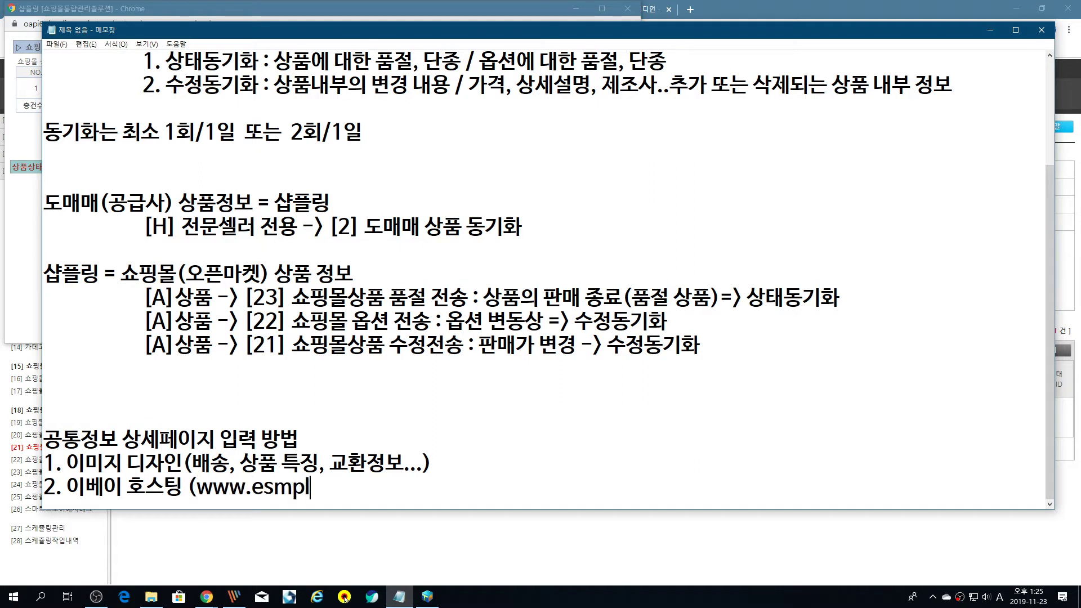
type("us.com")
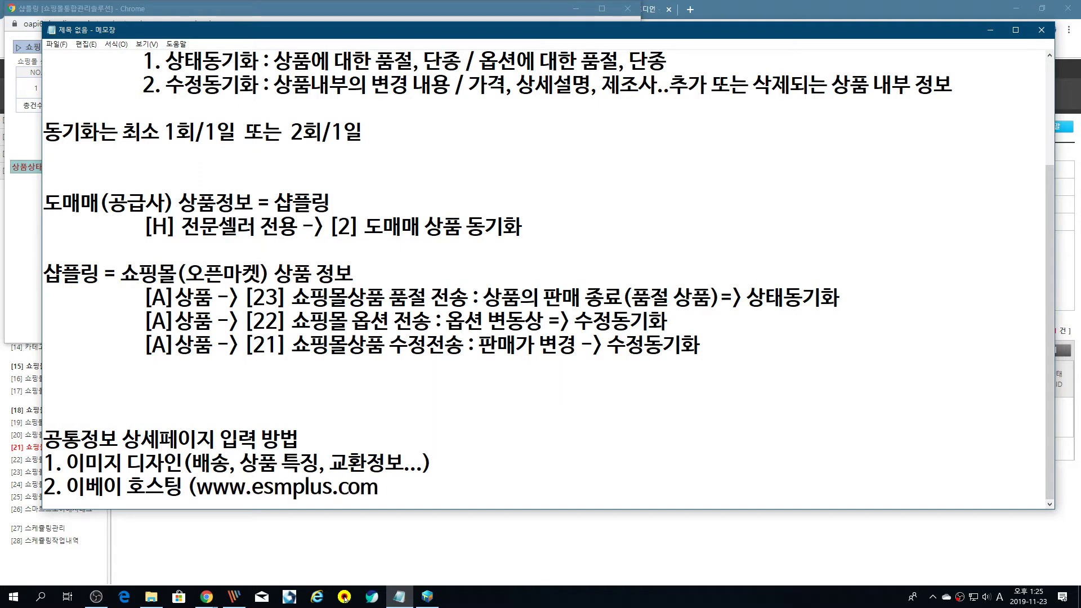
type("-> eh")
key("BackSpace")
key("BackSpace")
key("Hangul")
type("톡")
type("그인")
type(" ->")
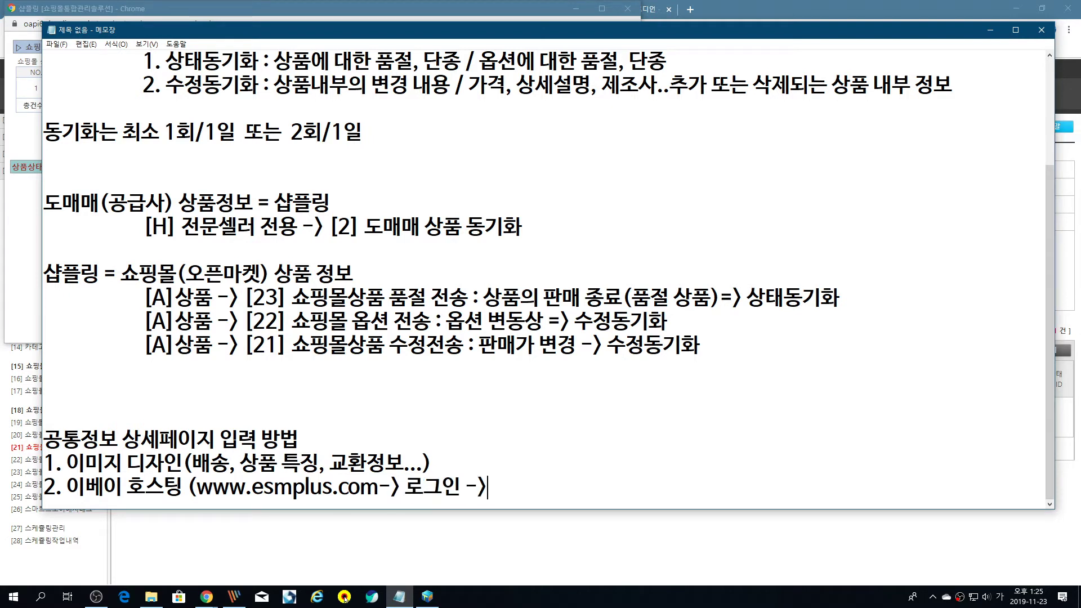
type(" 왼쪽등")
key("BackSpace")
type("하단")
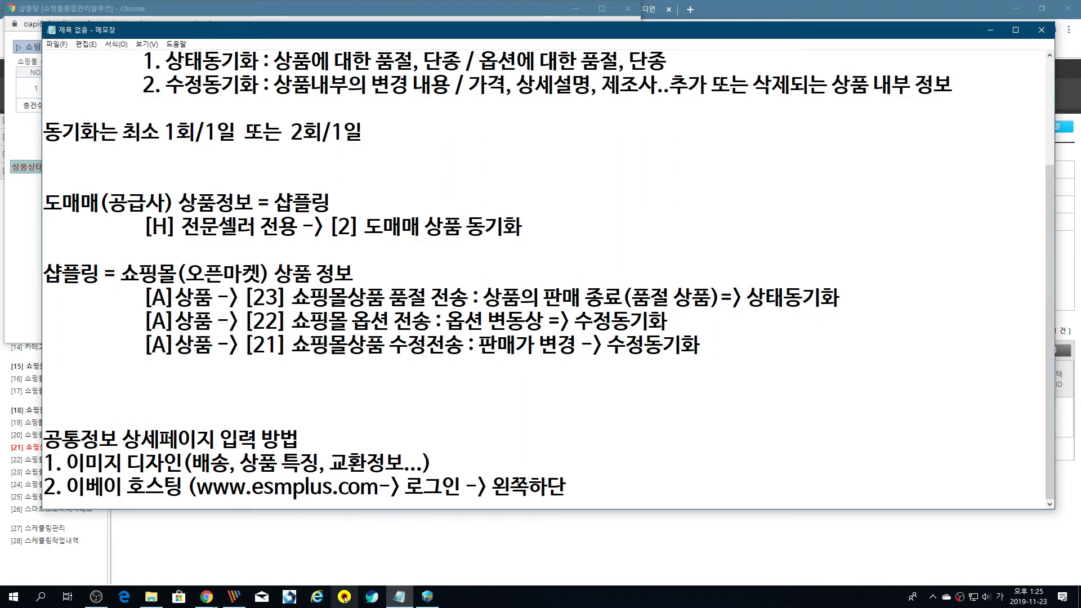
- Check the image hosting entry on the ESM Plus home page in Chrome, then append "e-bay 이미지 호스팅 ->" to item 2 in Notepad
left_click(206, 597)
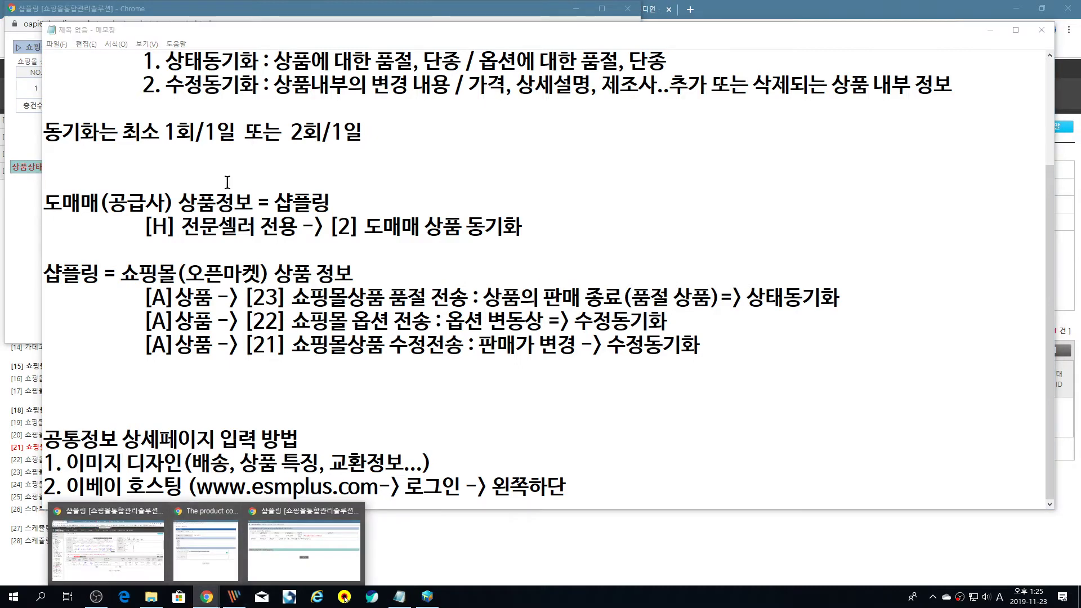
left_click(107, 549)
left_click(214, 19)
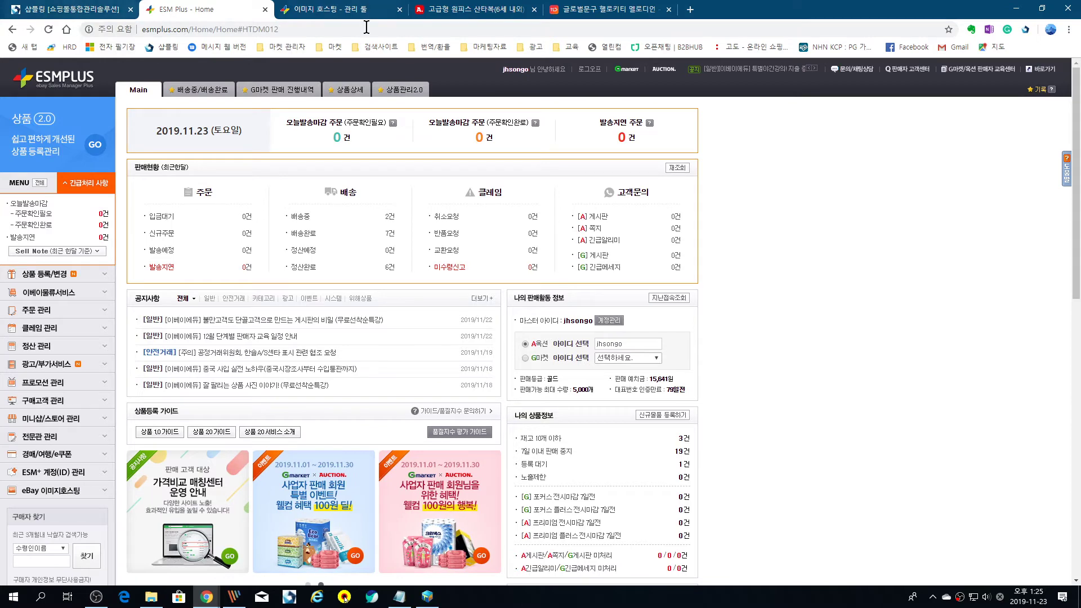
left_click(399, 596)
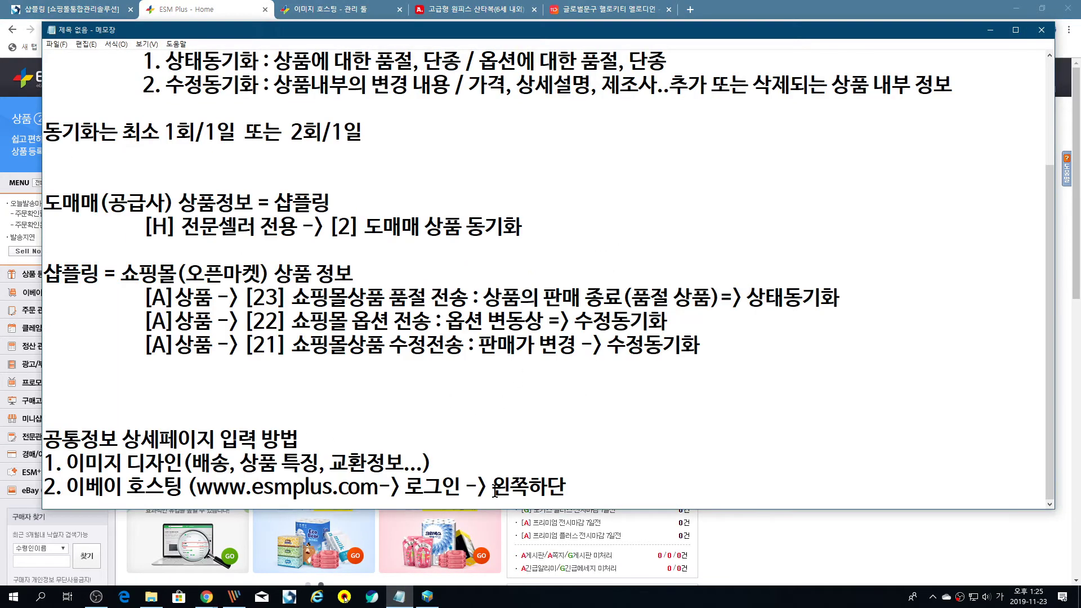
key("Hangul")
key("Hangul")
type("e-bay")
key("Hangul")
type("이밎")
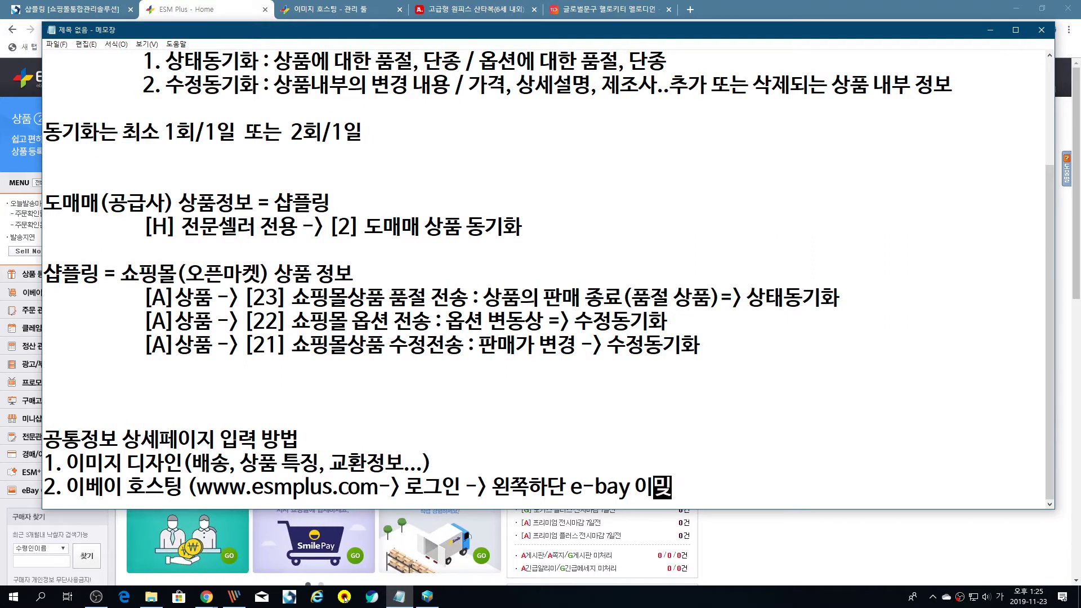
key("BackSpace")
type("미지 호스틴")
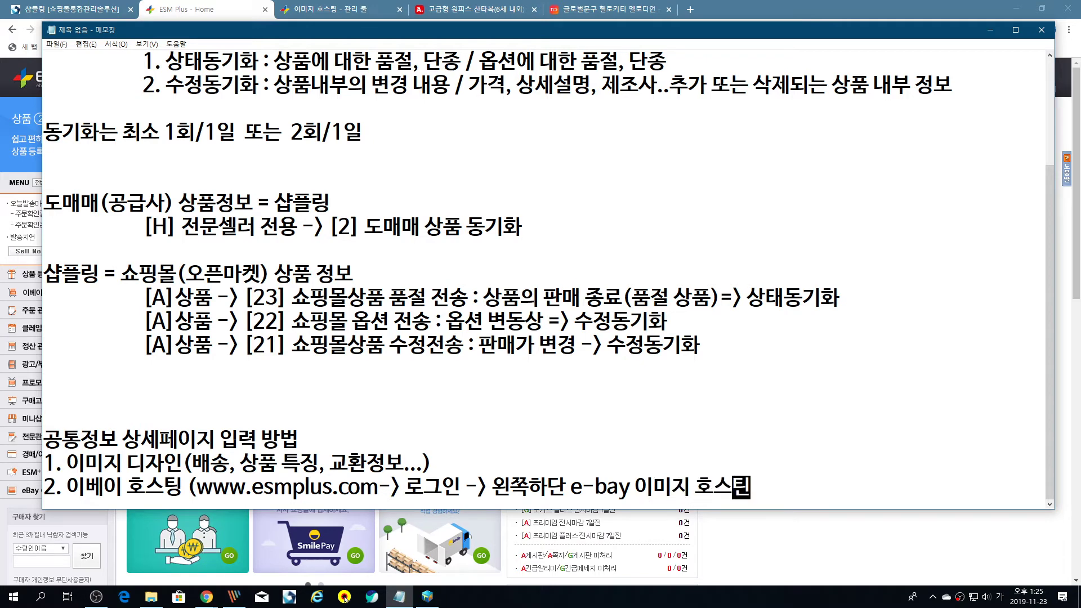
key("BackSpace")
type("팅 -> 폴")
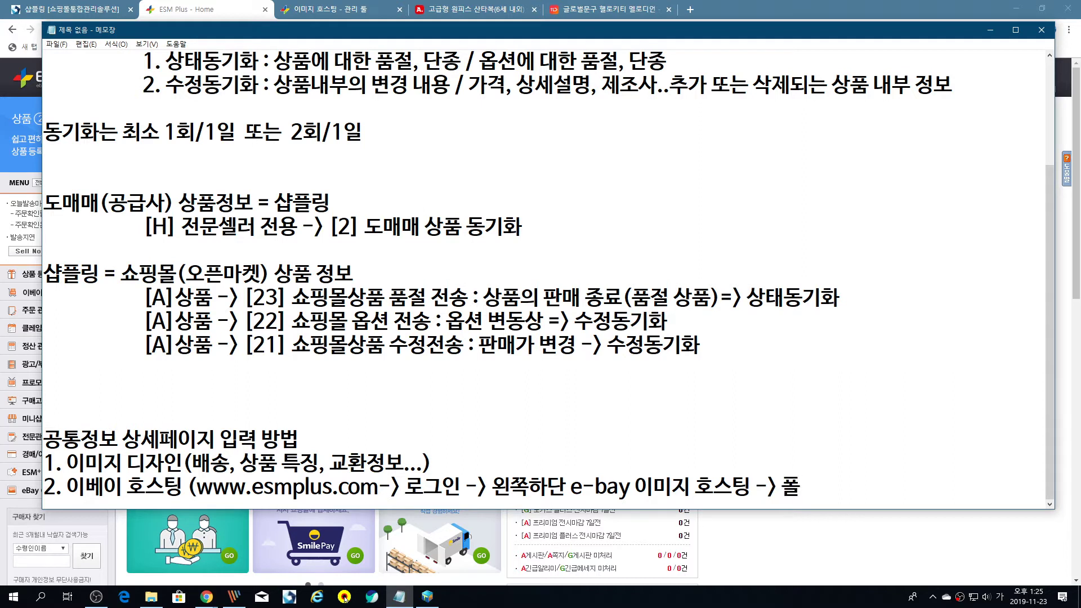
- Finish item 2 with "폴더생성 -> 업로드" and begin a new line
type("더생성")
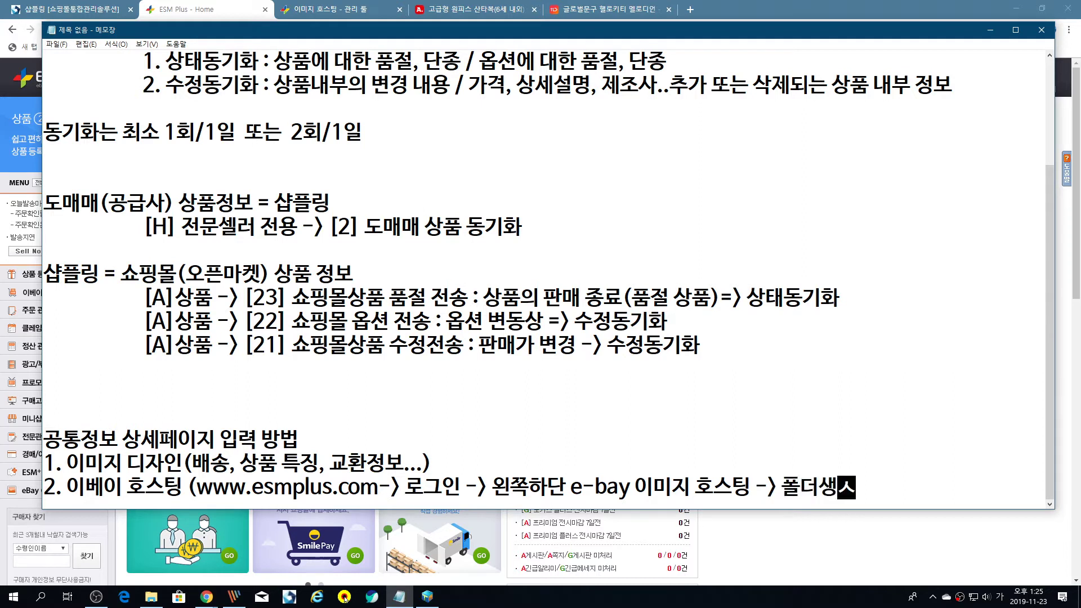
type(" -")
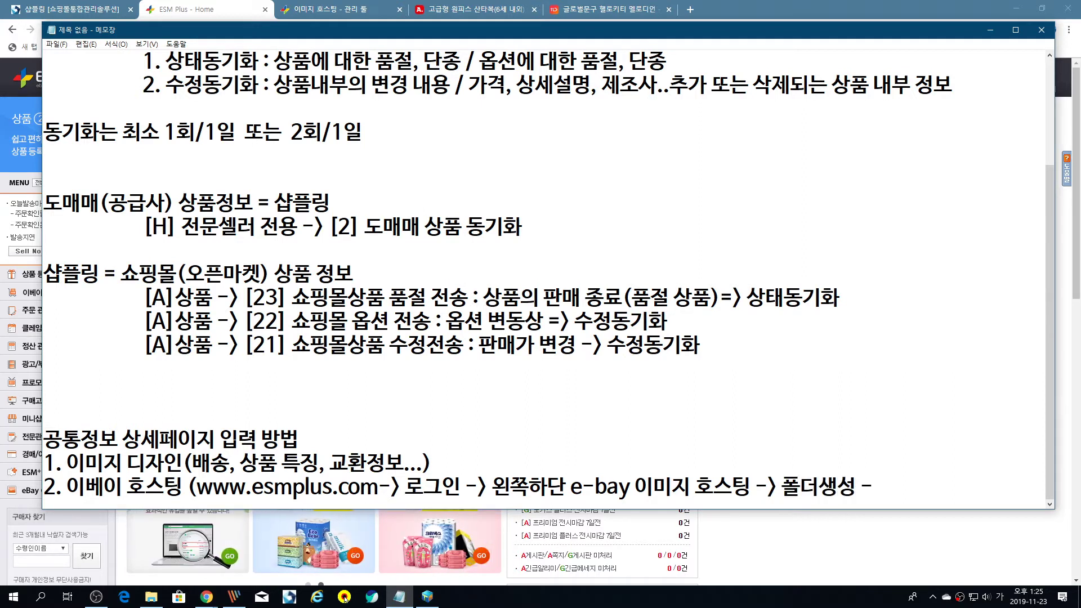
type("> 업로")
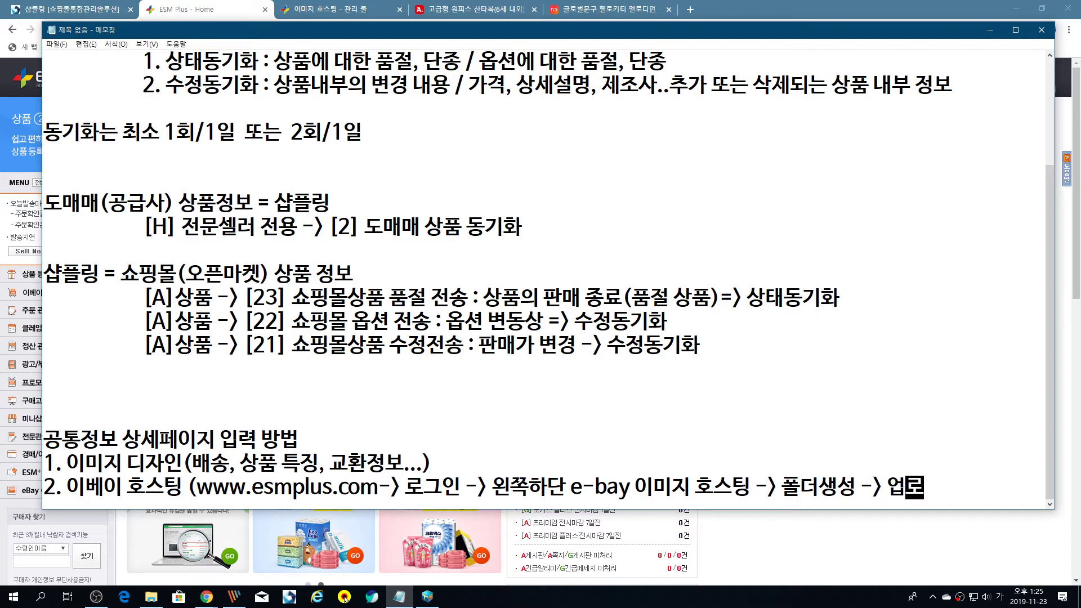
type("드")
key("Return")
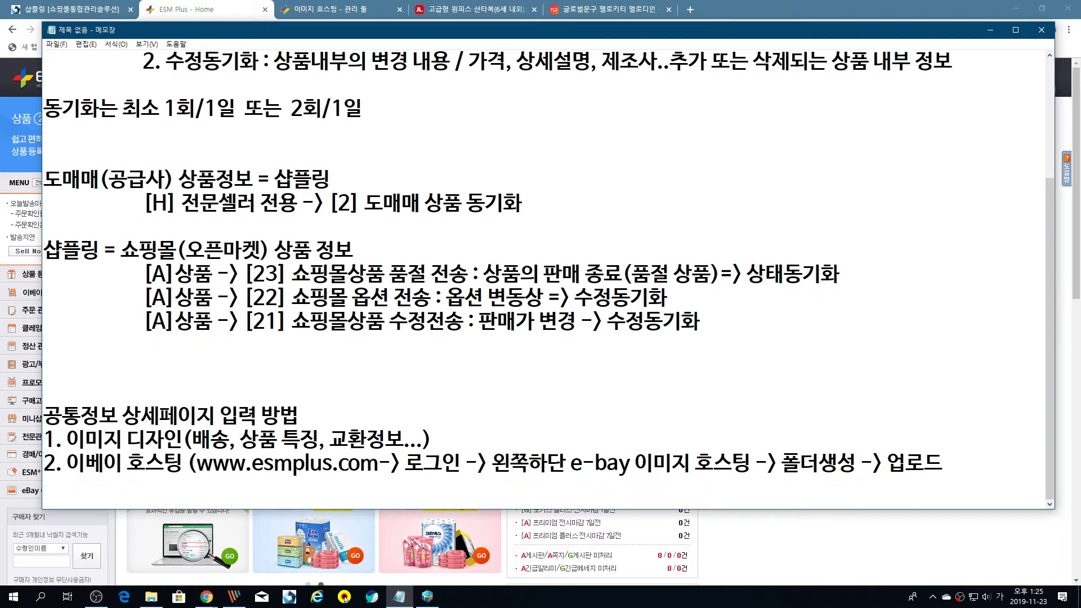
- Add the third list item "3. 업로드 이미지 마우스 오른쪽버튼 주소복사"
type("3. 업로")
type("드 이미지 ㅁ")
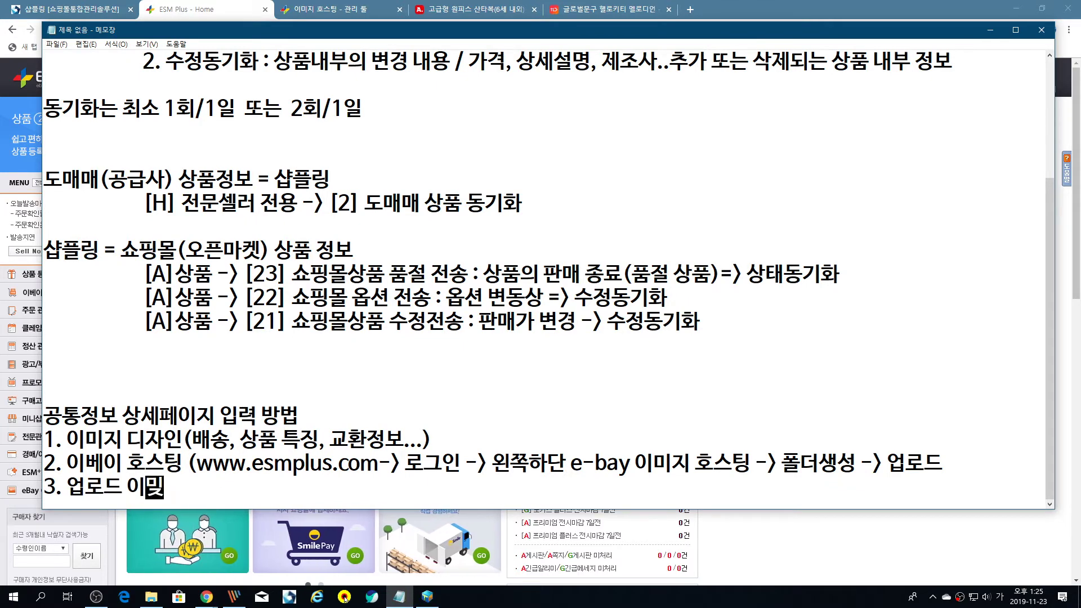
type("ㅏ우스 오른")
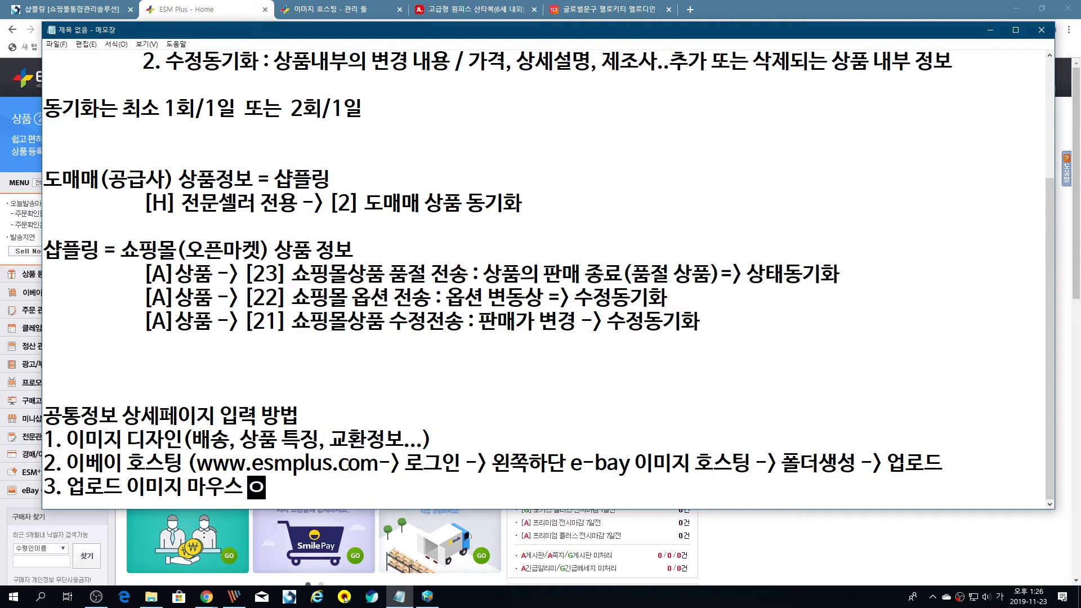
type("쪽버튼 ")
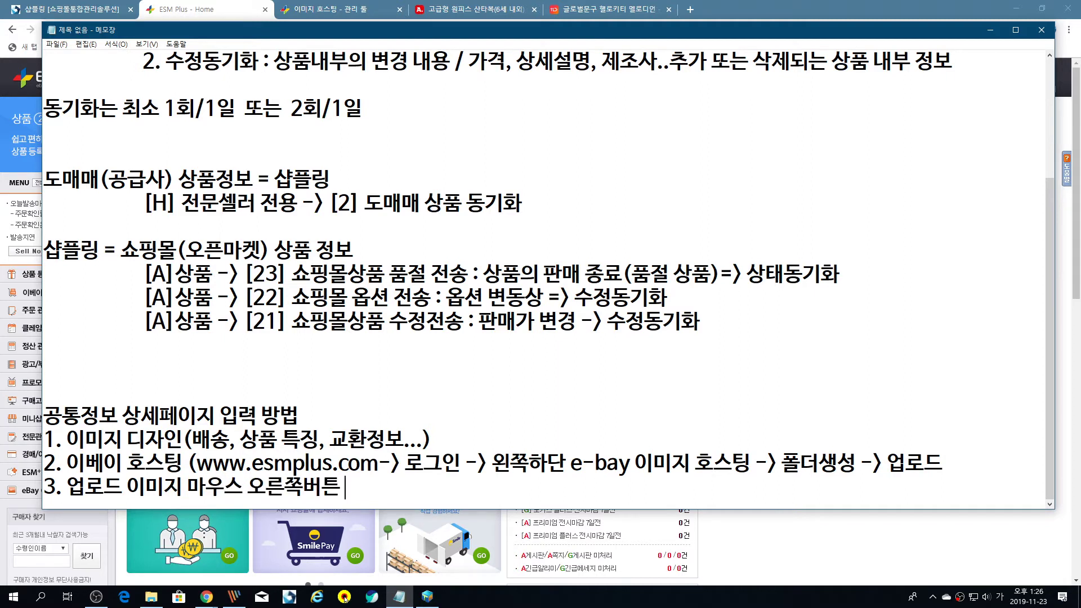
type("주소복사")
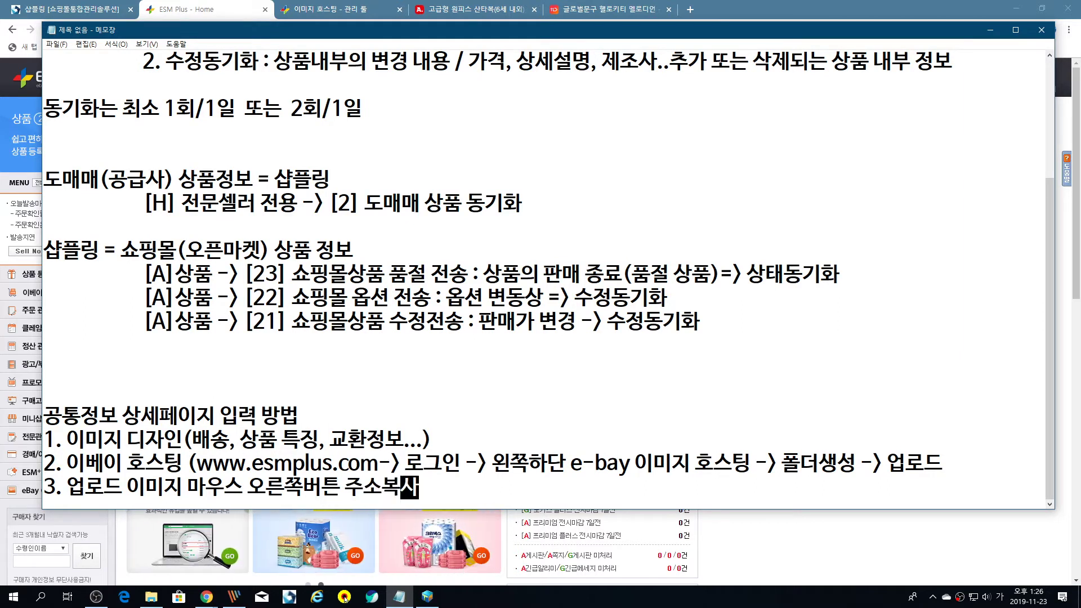
key("Return")
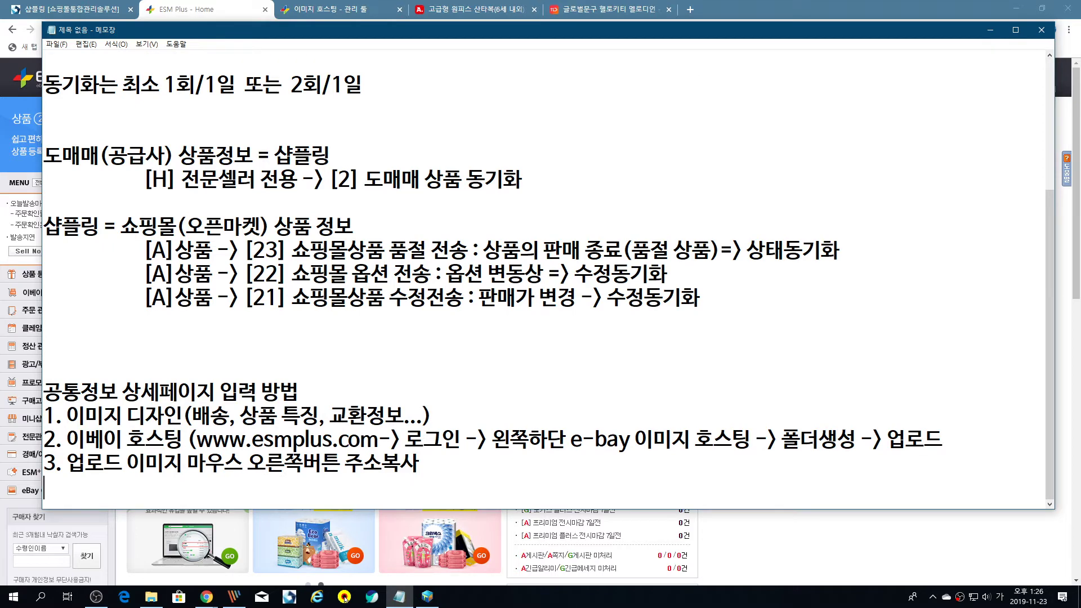
- Add the fourth list item "4. 샵플링 ->"
type("4. 샵플링 ")
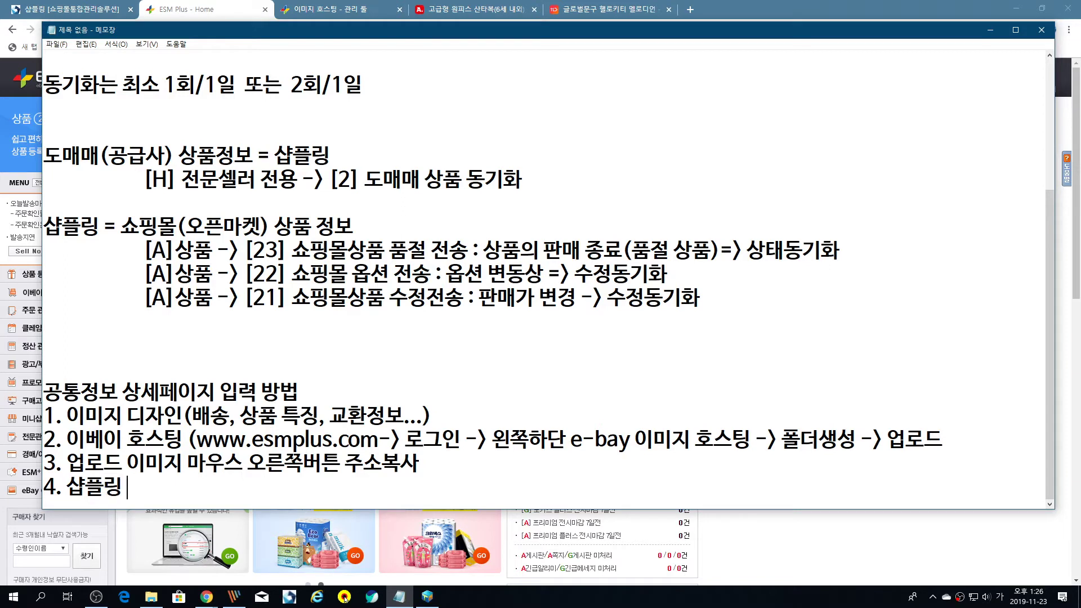
type("->")
key("Hangul")
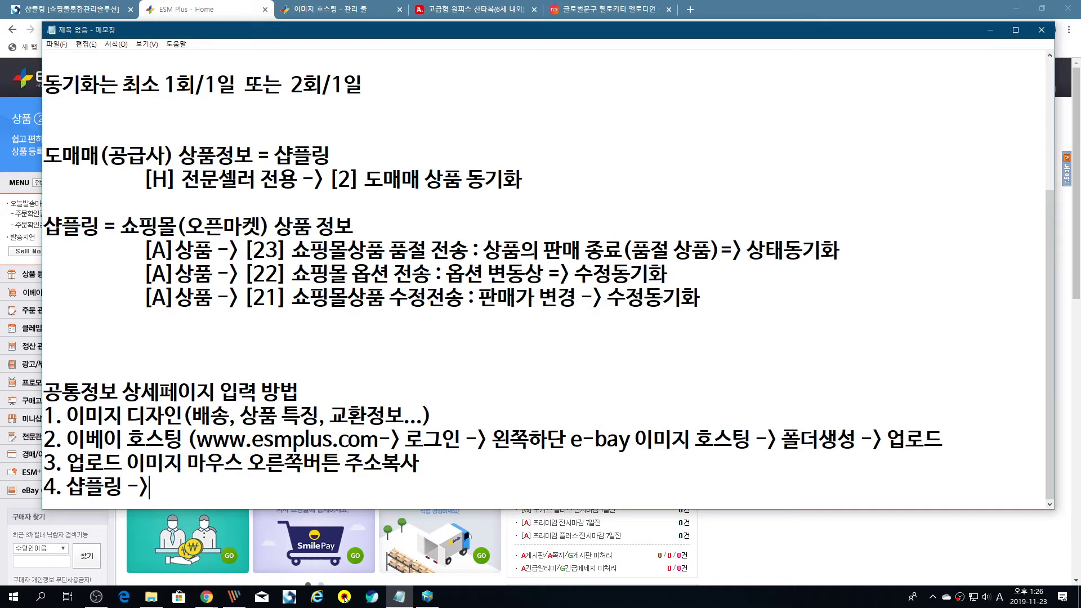
- Start an indented line under item 4 with the menu path "[A] 상품 ->"
key("Return")
key("Hangul")
type("=")
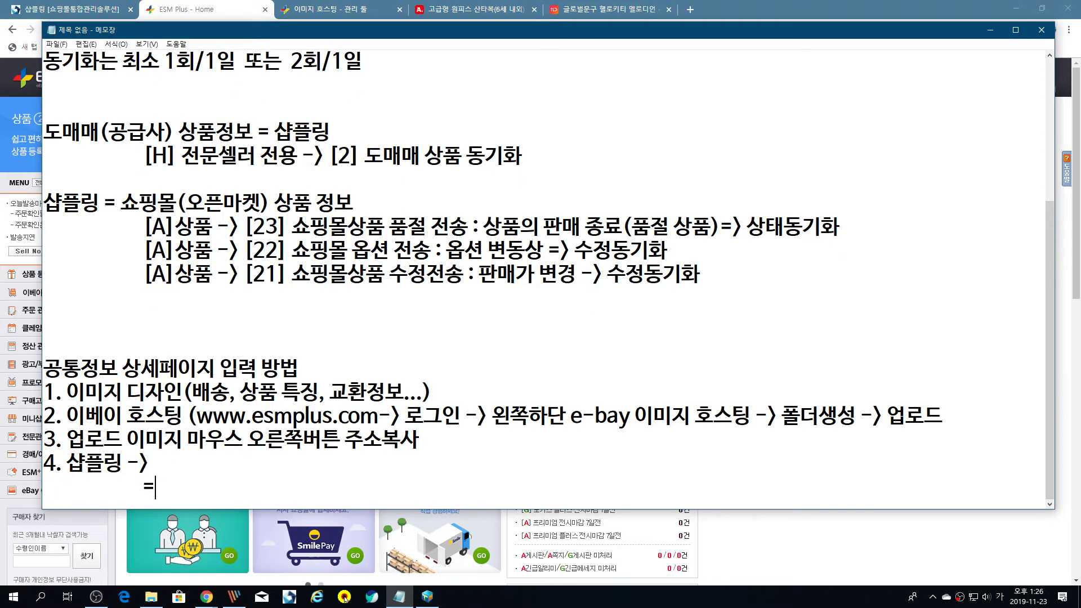
type("[a")
key("BackSpace")
key("BackSpace")
key("BackSpace")
type("[")
type("] tk")
key("BackSpace")
key("BackSpace")
key("Hangul")
type("ㅅㅏㅇ품 ->")
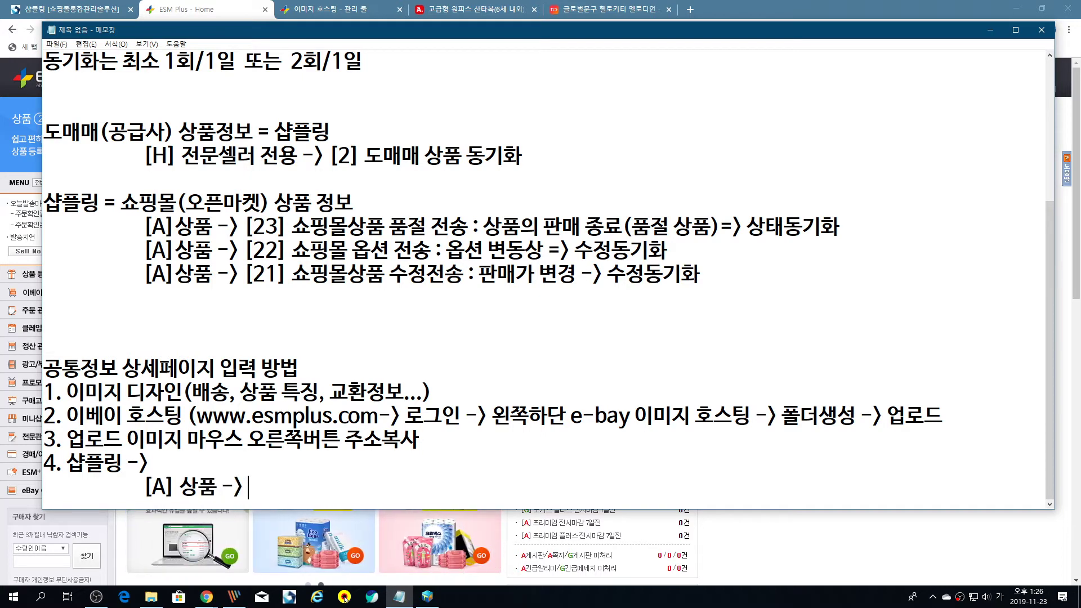
- Look up the basic mall information menu number in Shopling in Chrome, then append "[15]" to the indented path in Notepad
left_click(121, 527)
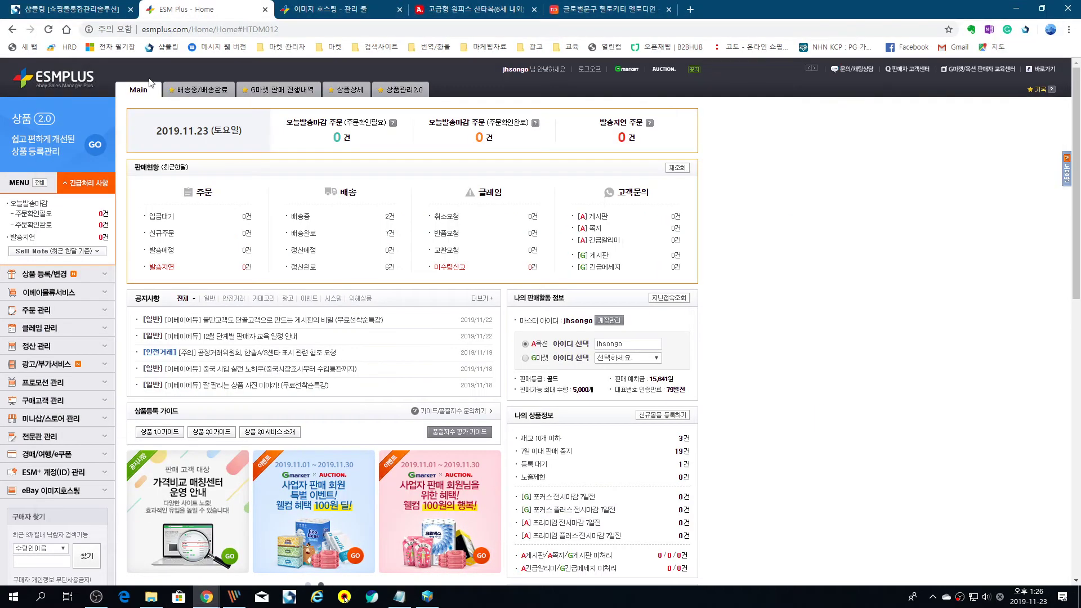
left_click(85, 16)
mouse_move(160, 100)
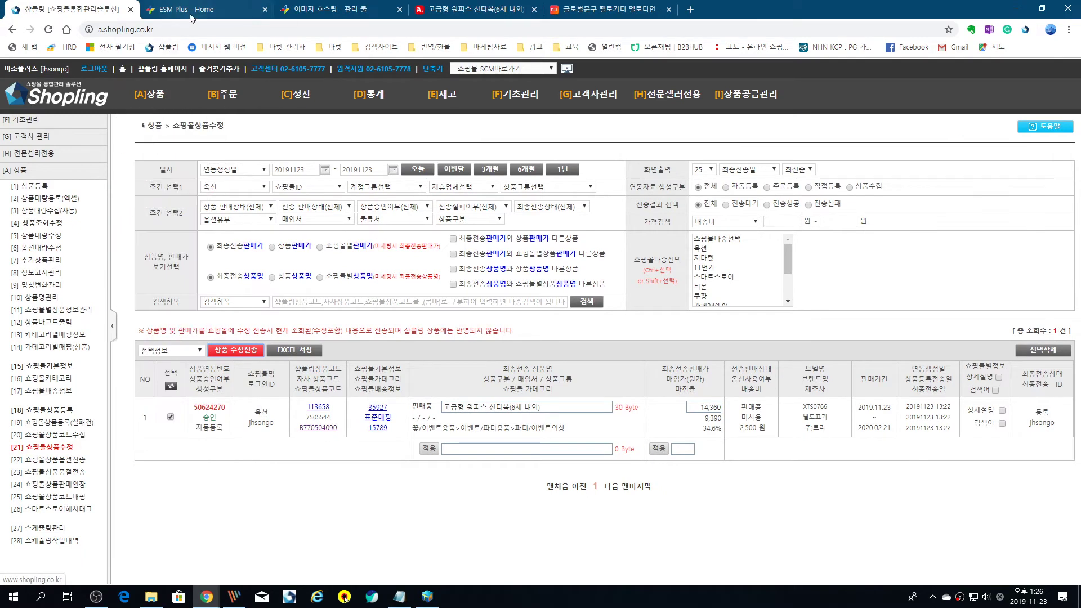
left_click(400, 597)
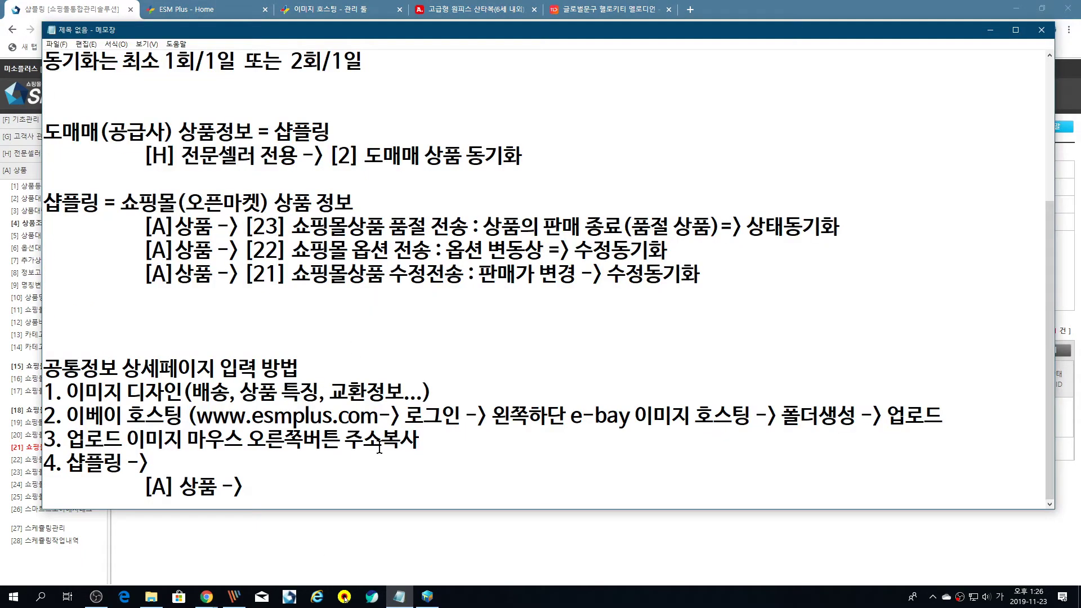
type("[15]")
- Complete the indented path under item 4 with "쇼핑몰 기본정보 -> 문구추가"
key("Hangul")
type("tyvldahf")
key("BackSpace")
key("BackSpace")
key("BackSpace")
key("BackSpace")
key("BackSpace")
key("BackSpace")
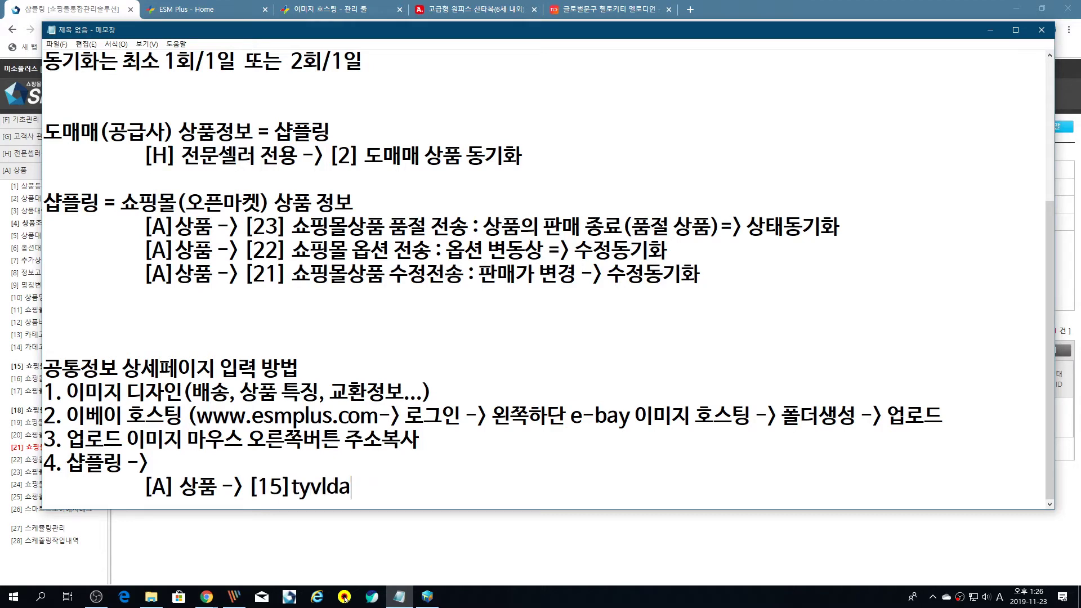
key("BackSpace")
key("BackSpace")
key("Hangul")
type("쇼핑")
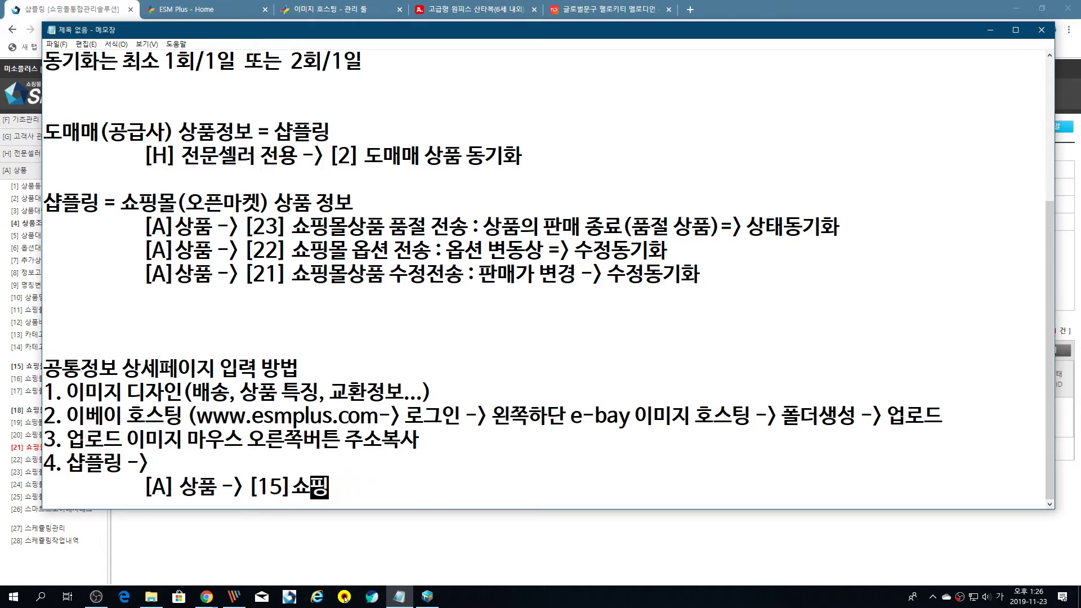
type("몰 기본")
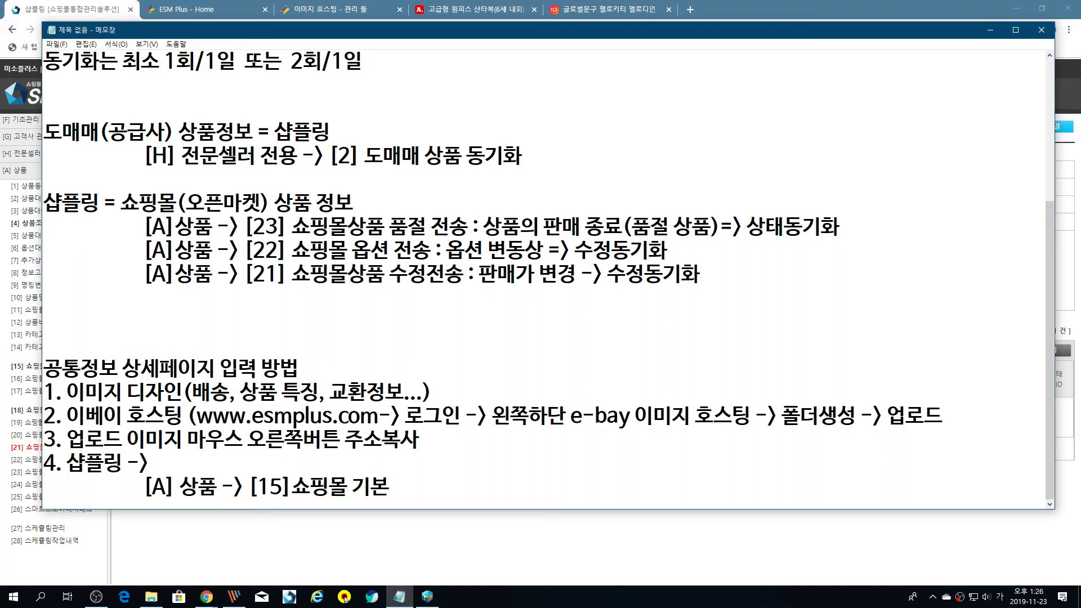
type("정ㅂㅗ -> 문구추")
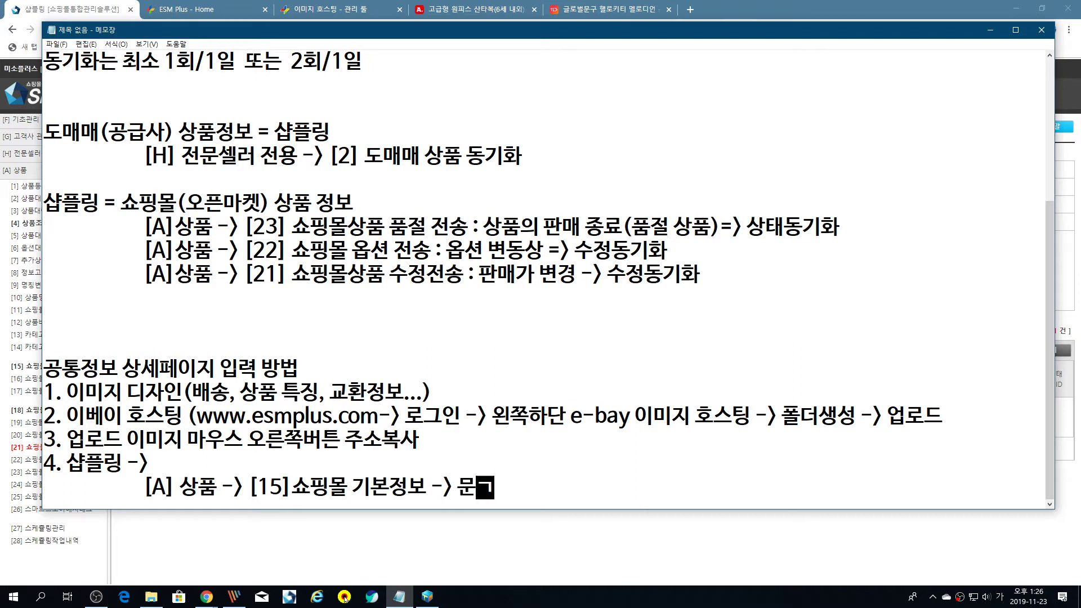
type("가")
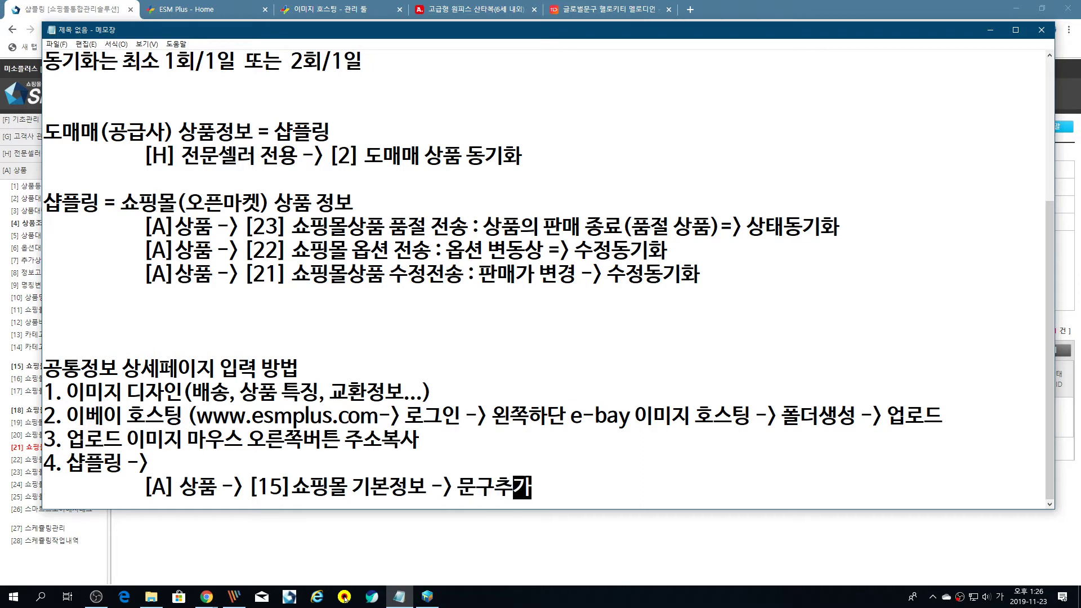
- Add an indented line reading 'img src="붙여넣기">' below the menu path under item 4
key("Return")
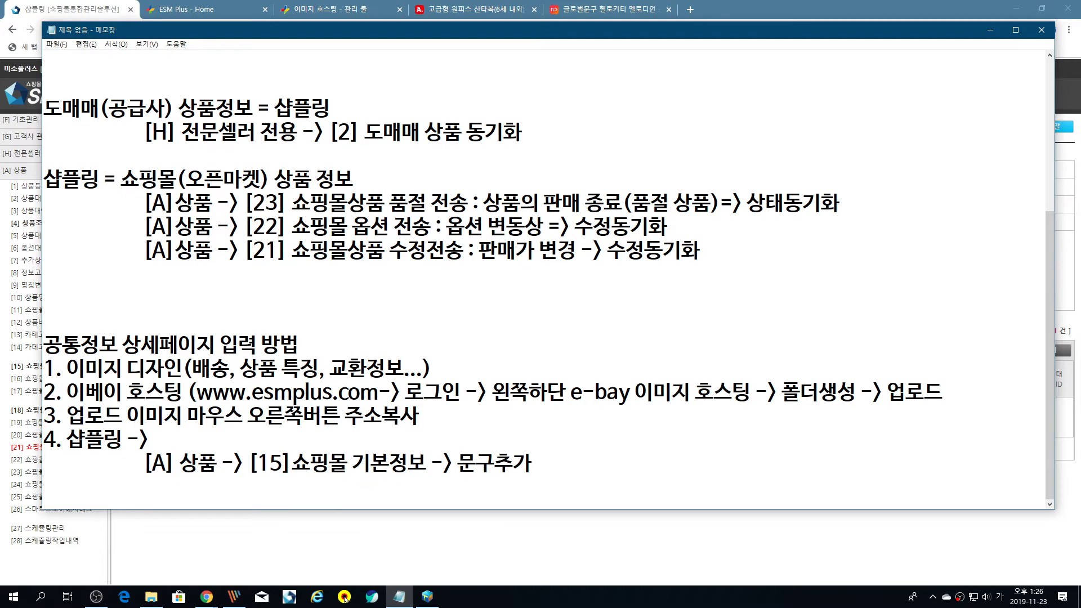
key("Hangul")
type("img src=")
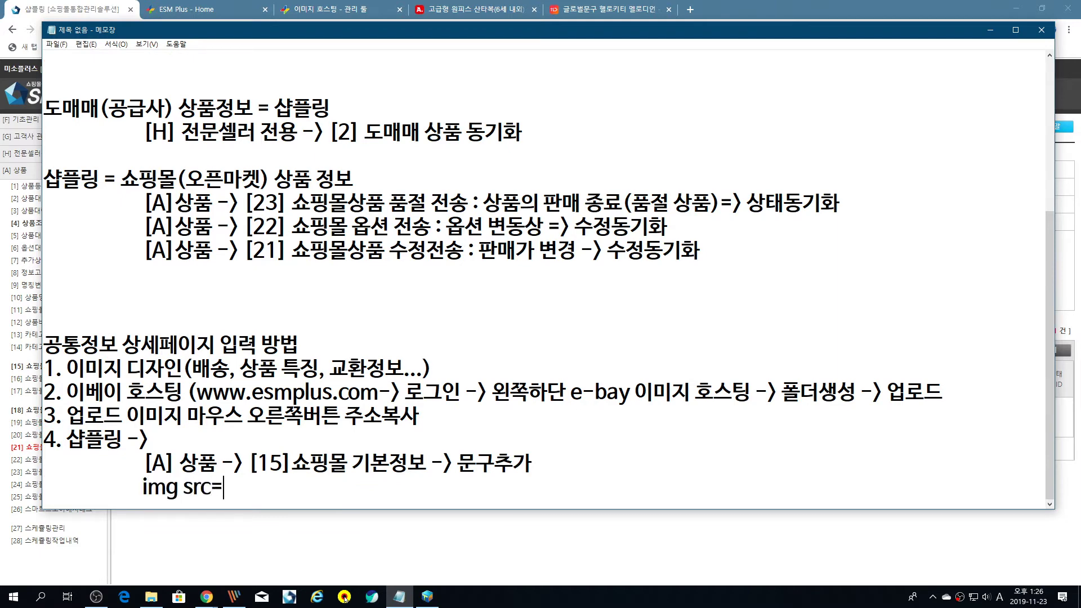
type("\"")
key("Hangul")
type("ㅂ")
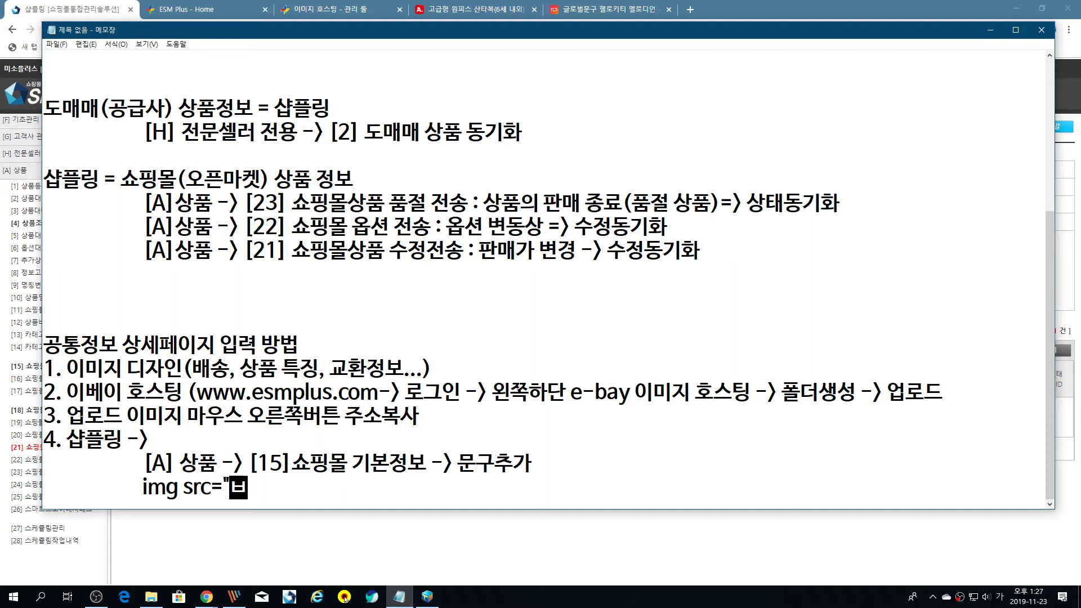
type("붙여넣")
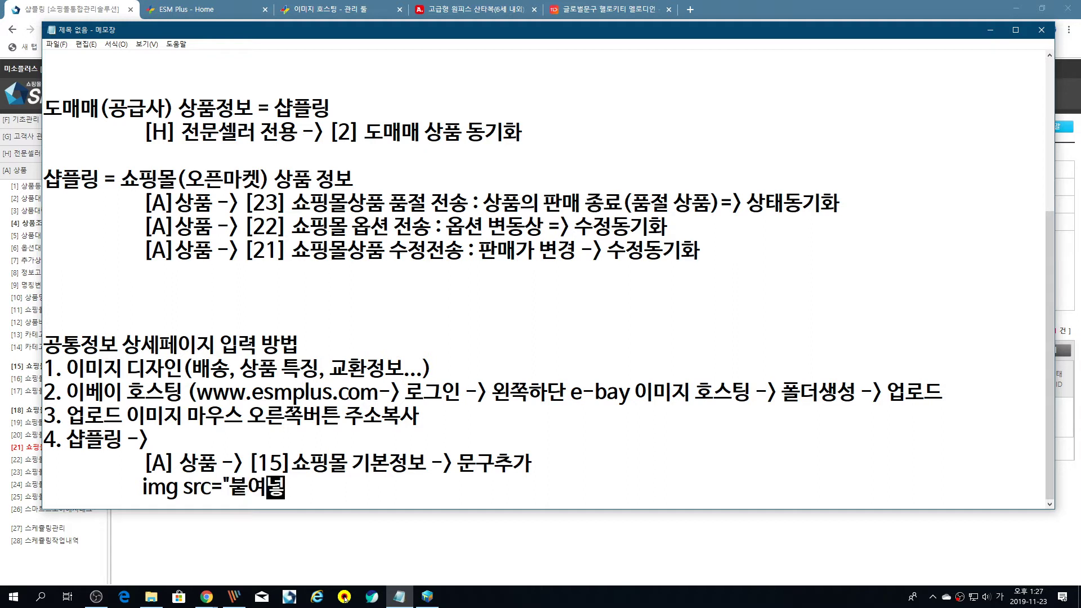
type("기\">")
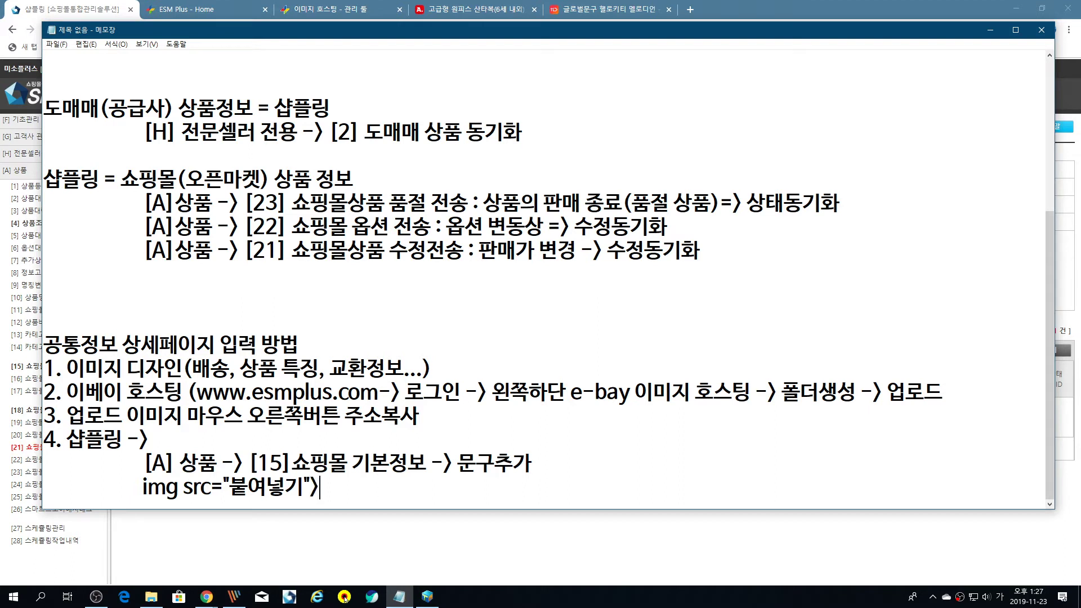
- Complete the img tag with an opening "<" and append "=> 저장" after it
left_click(141, 486)
type("<")
left_click(350, 491)
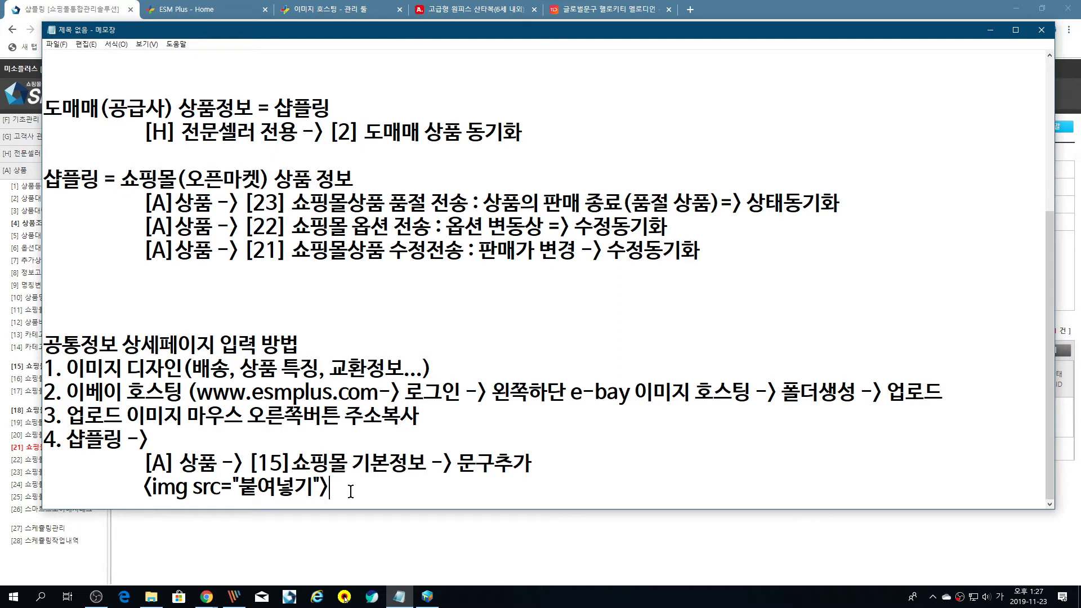
type("=>젛")
type("장")
- Switch to Shopling in Chrome and open the basic mall information page, [15] 쇼핑몰기본정보
left_click(105, 13)
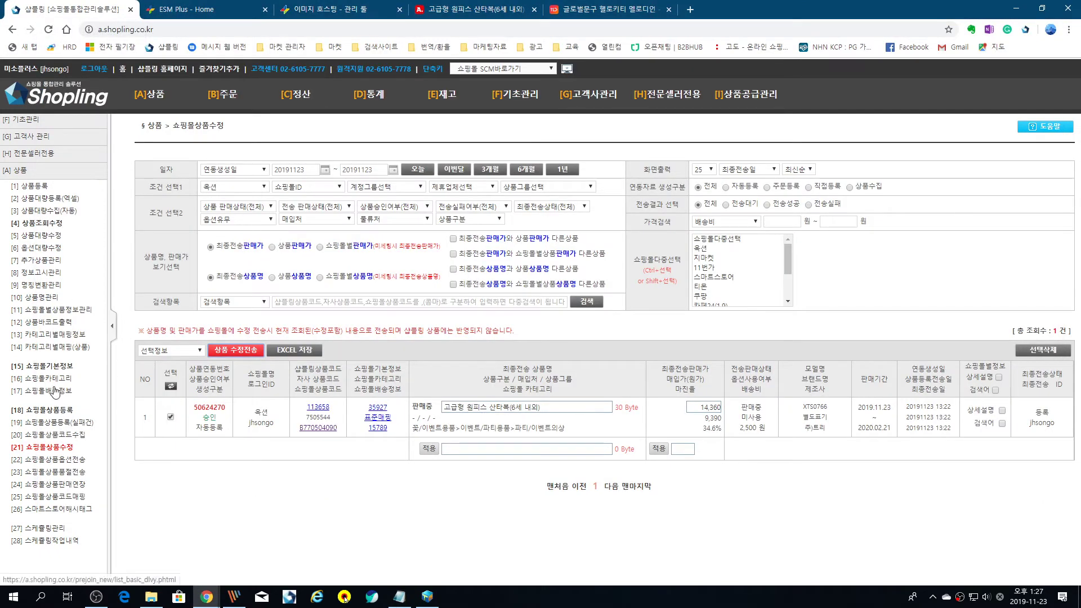
mouse_move(113, 320)
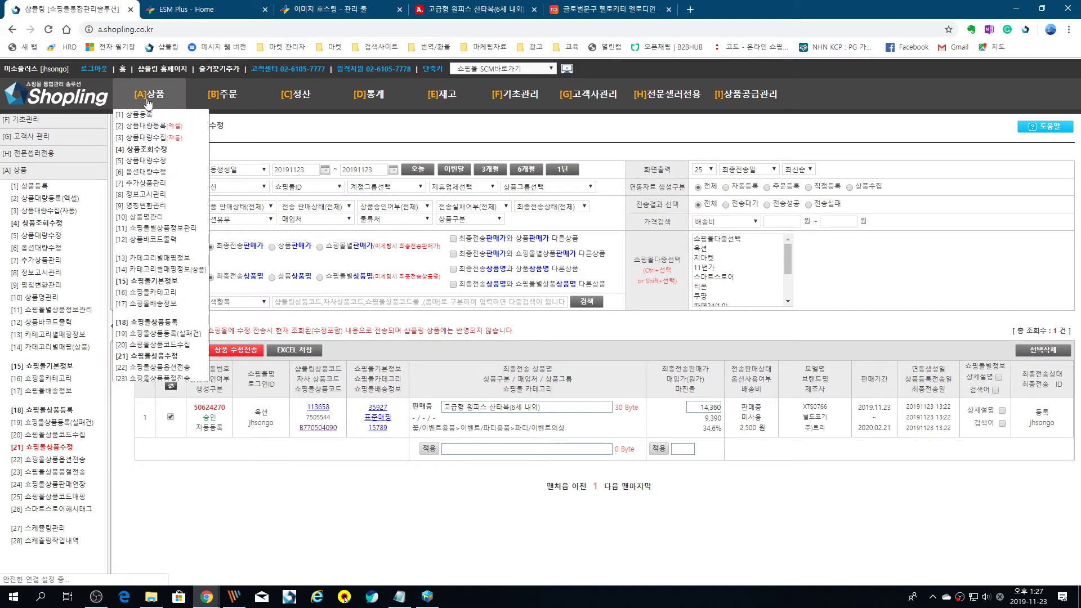
left_click(141, 282)
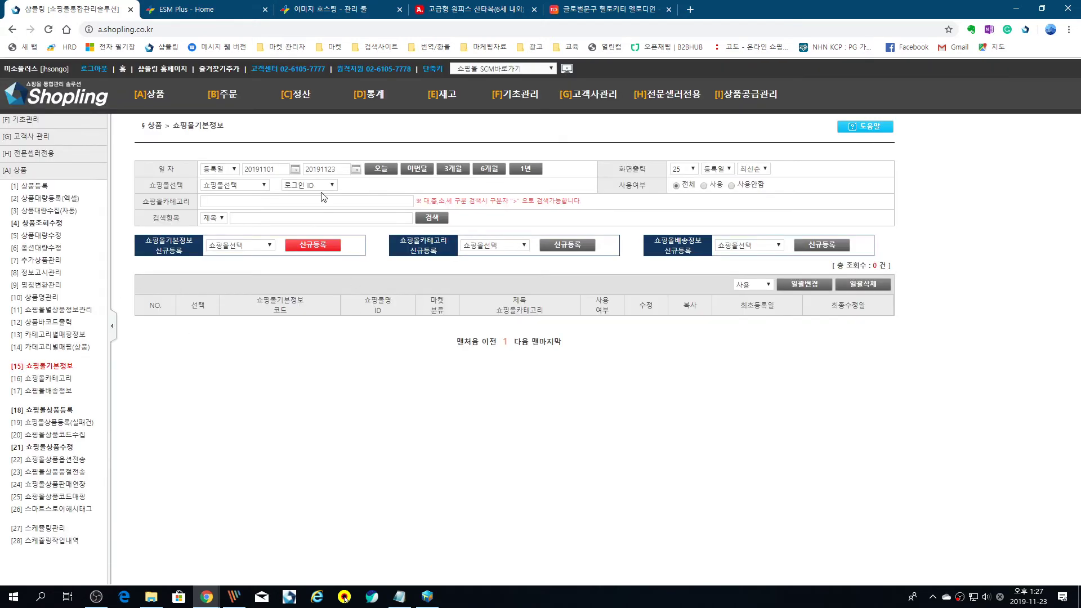
- Search the basic mall information for 옥션 under its first login ID, with the date range set to 6개월
left_click(487, 169)
left_click(248, 186)
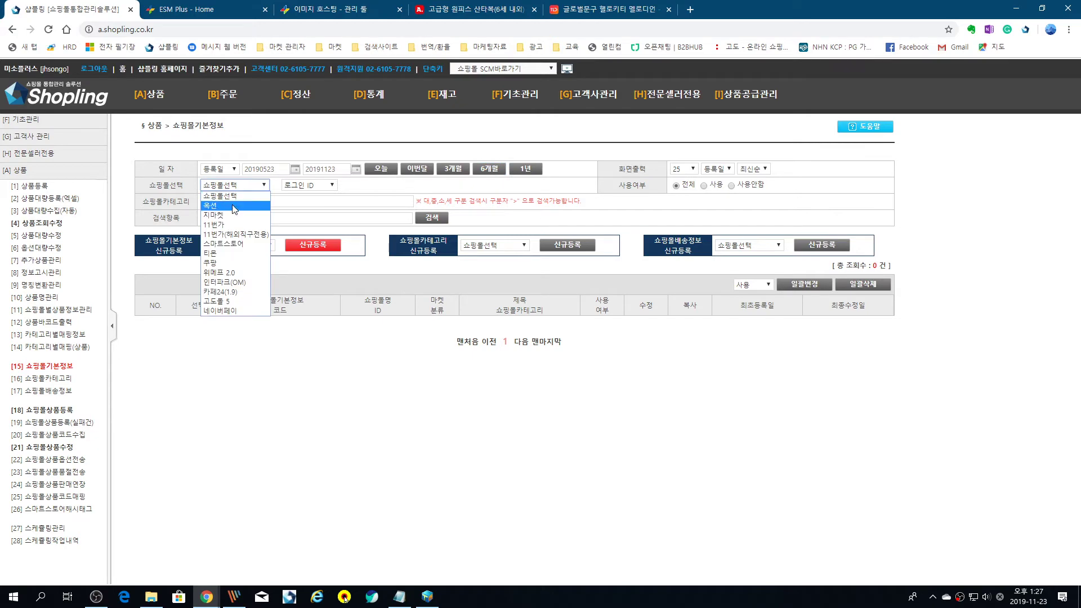
left_click(231, 239)
left_click(302, 186)
left_click(307, 207)
left_click(431, 218)
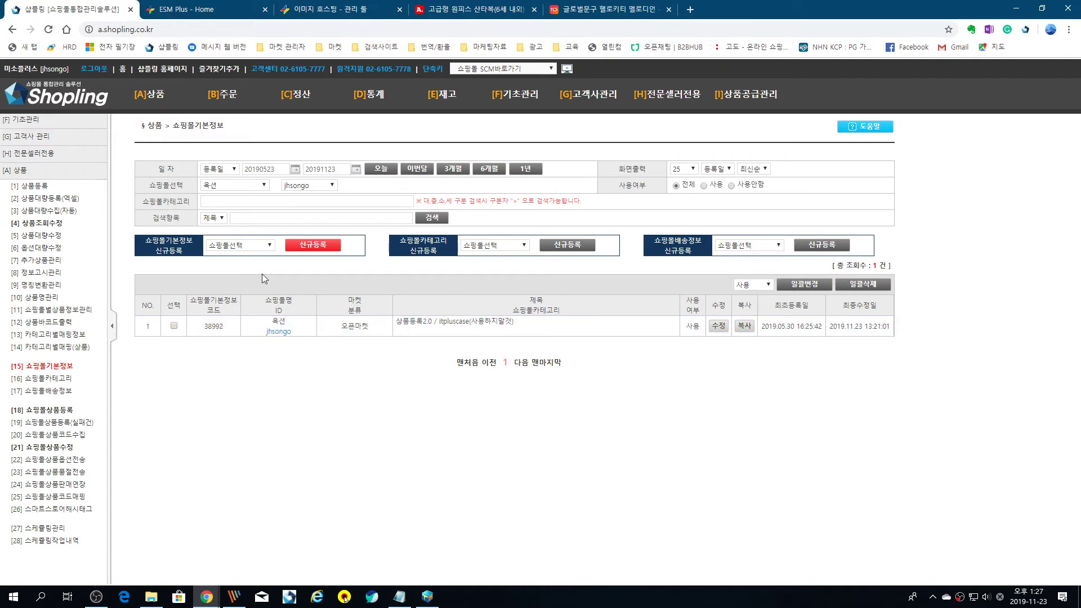
- Open a copy of the 옥션 basic information entry and shorten its title to "상품등록2.0 / "
left_click(743, 331)
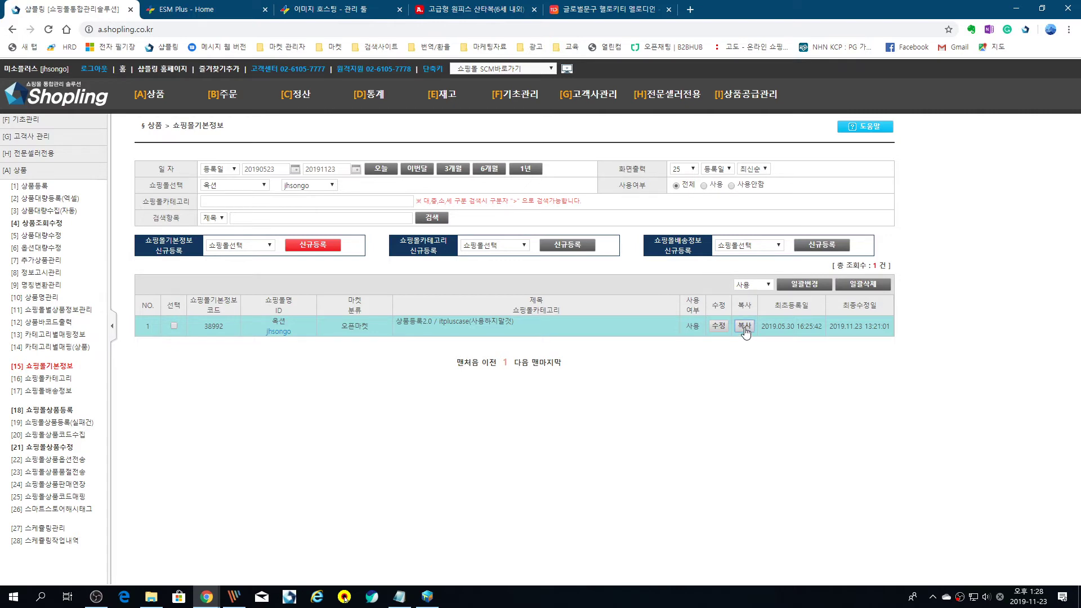
left_click(247, 197)
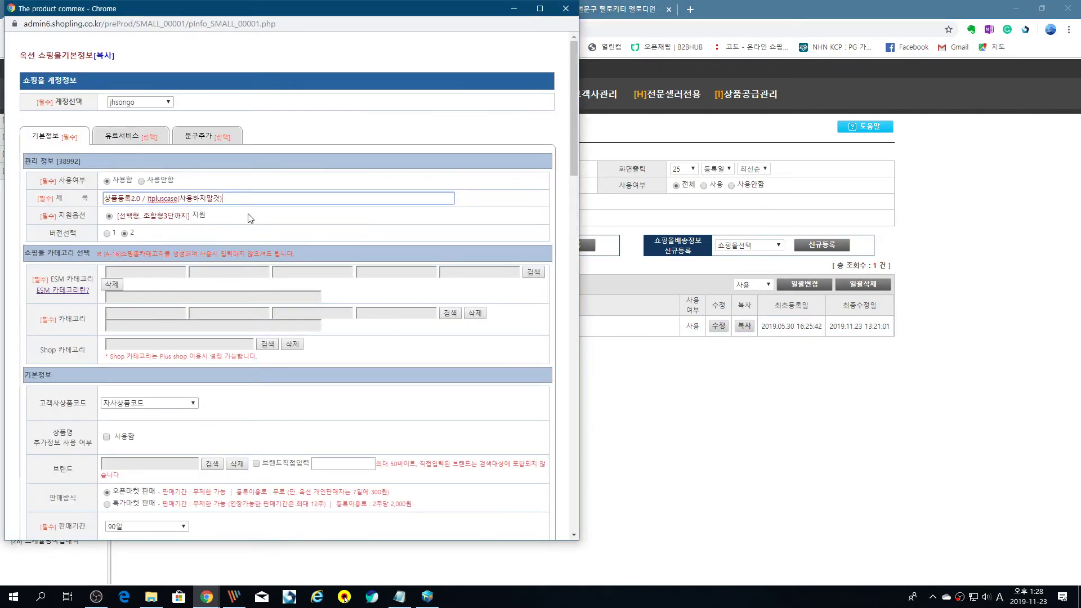
key("BackSpace")
key("BackSpace")
key("BackSpace")
key("BackSpace")
key("BackSpace")
key("BackSpace")
key("BackSpace")
key("BackSpace")
key("BackSpace")
key("BackSpace")
key("BackSpace")
key("BackSpace")
key("BackSpace")
key("BackSpace")
key("BackSpace")
key("BackSpace")
key("BackSpace")
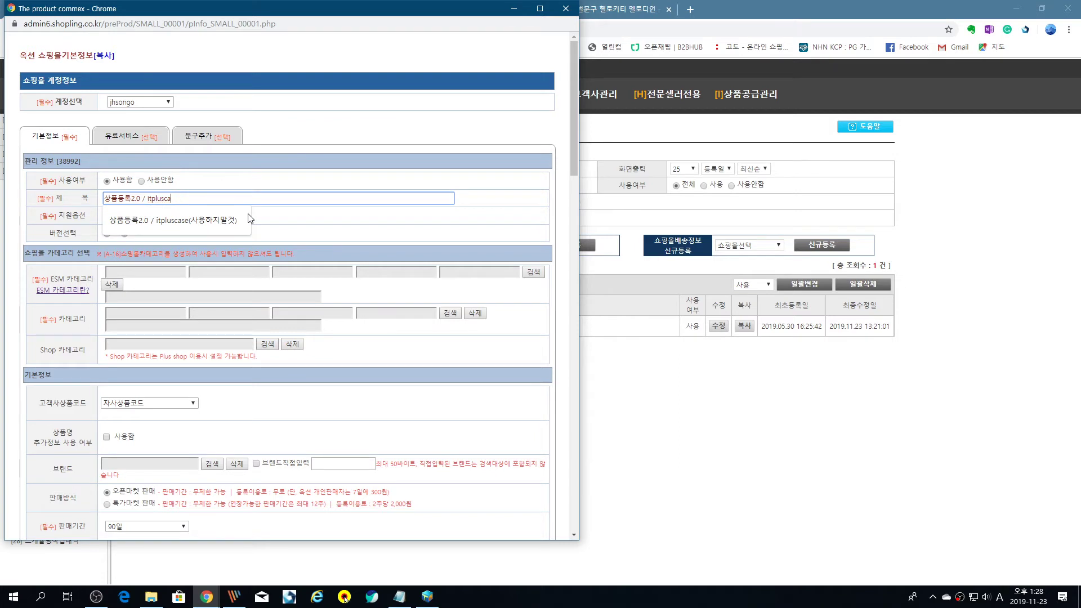
key("BackSpace")
type("j")
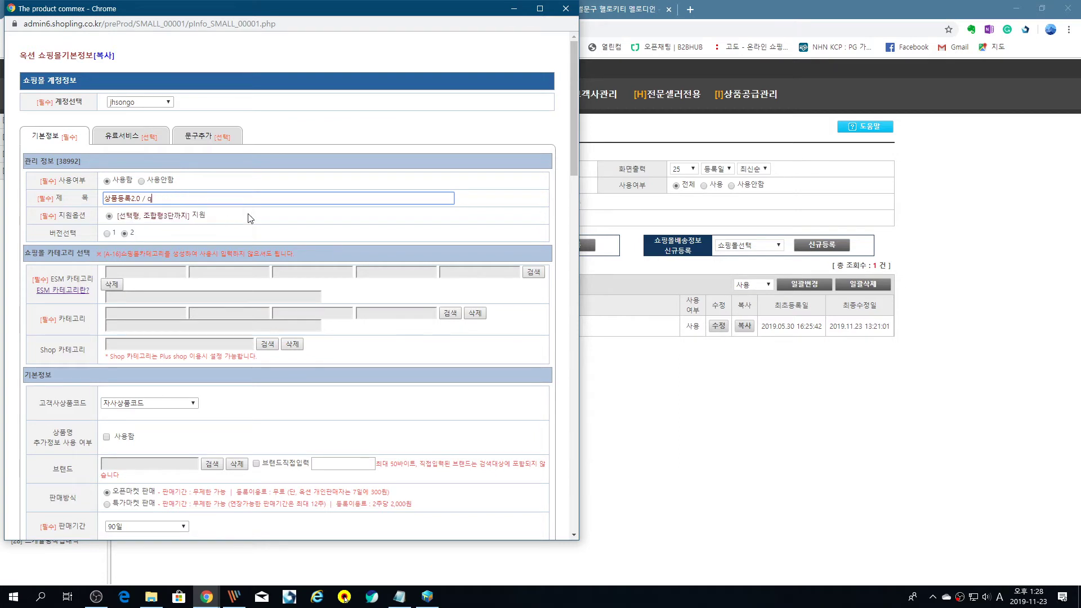
key("BackSpace")
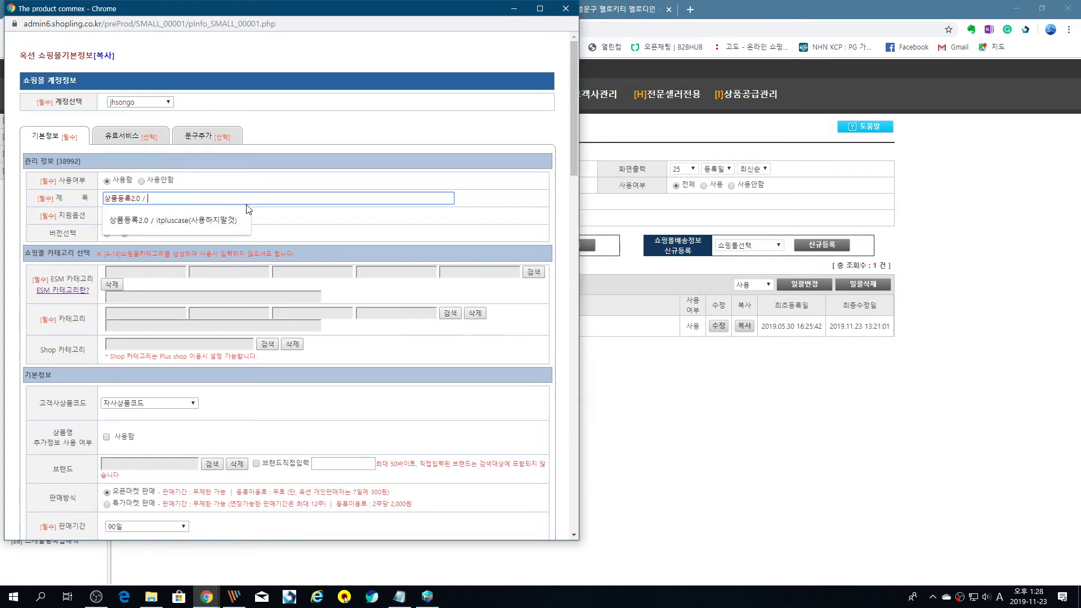
type("sys")
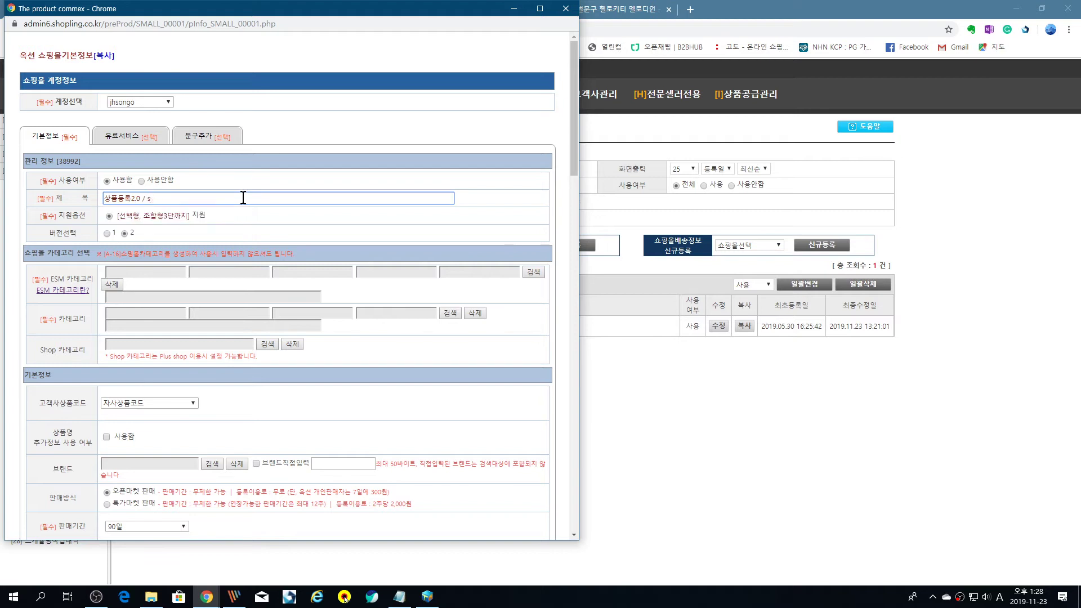
key("BackSpace")
key("Hangul")
type("시스템")
key("BackSpace")
key("BackSpace")
key("BackSpace")
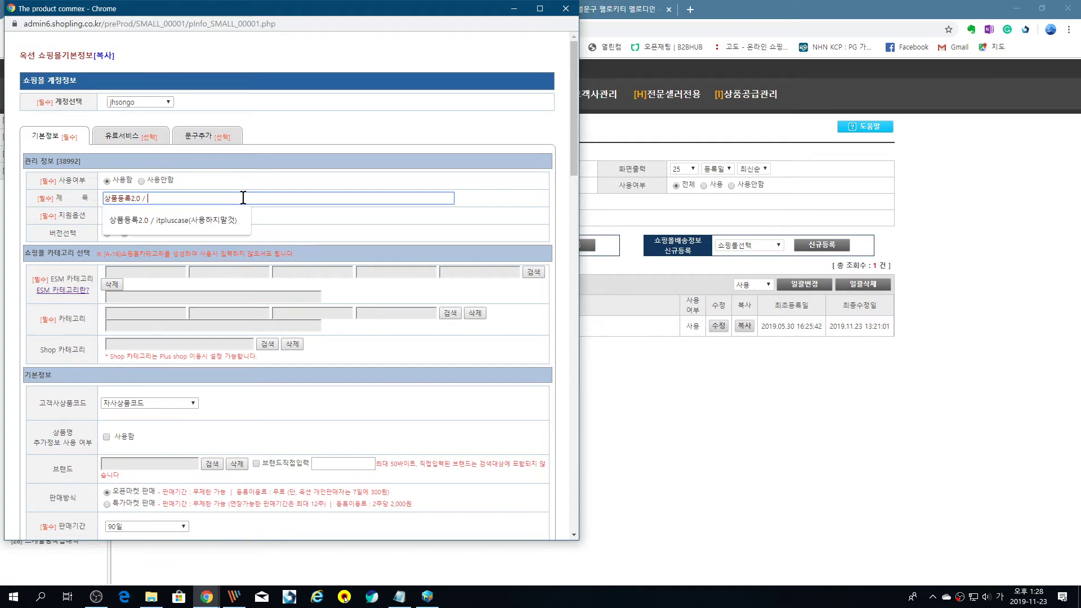
- Complete the copy's title as "상품등록2.0 / 년말 배송정보 추가", check its added description text, and save the copy
type("년말 배송제")
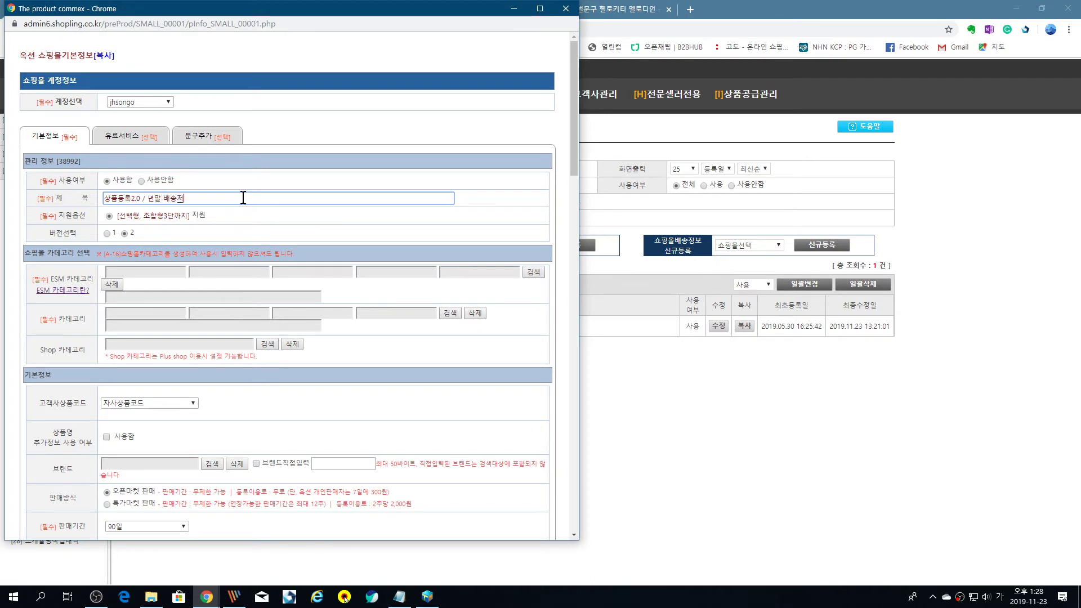
type("정보 추가")
left_click(208, 137)
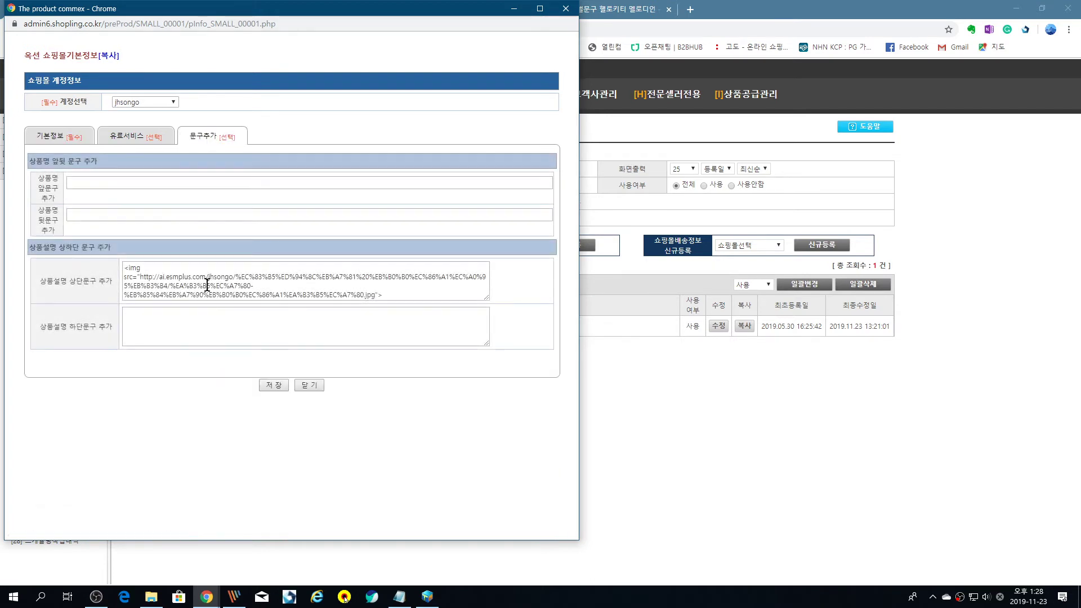
left_click(286, 386)
left_click(389, 82)
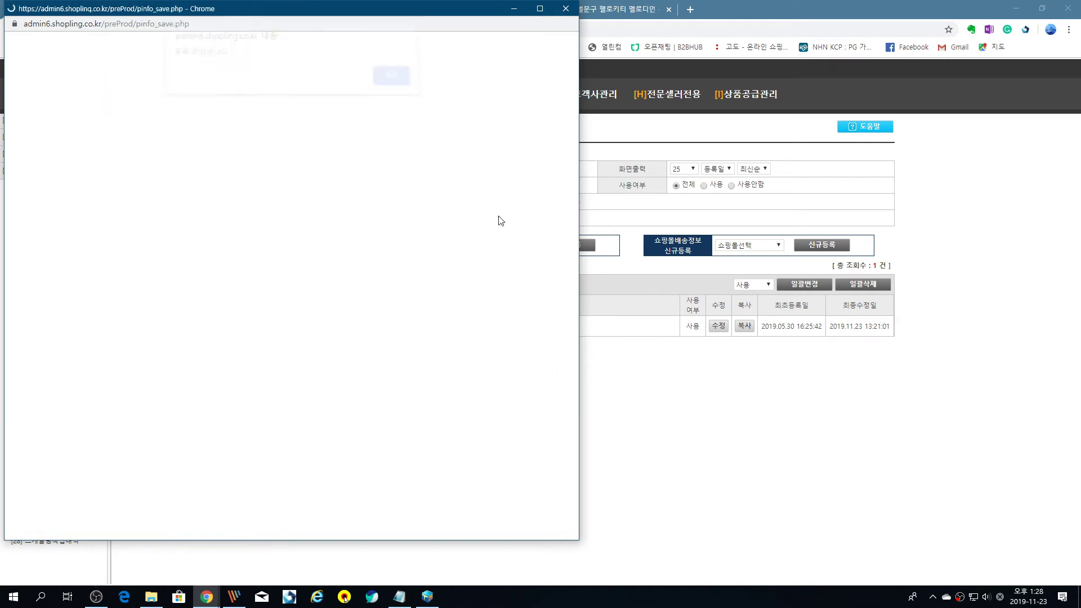
left_click(565, 8)
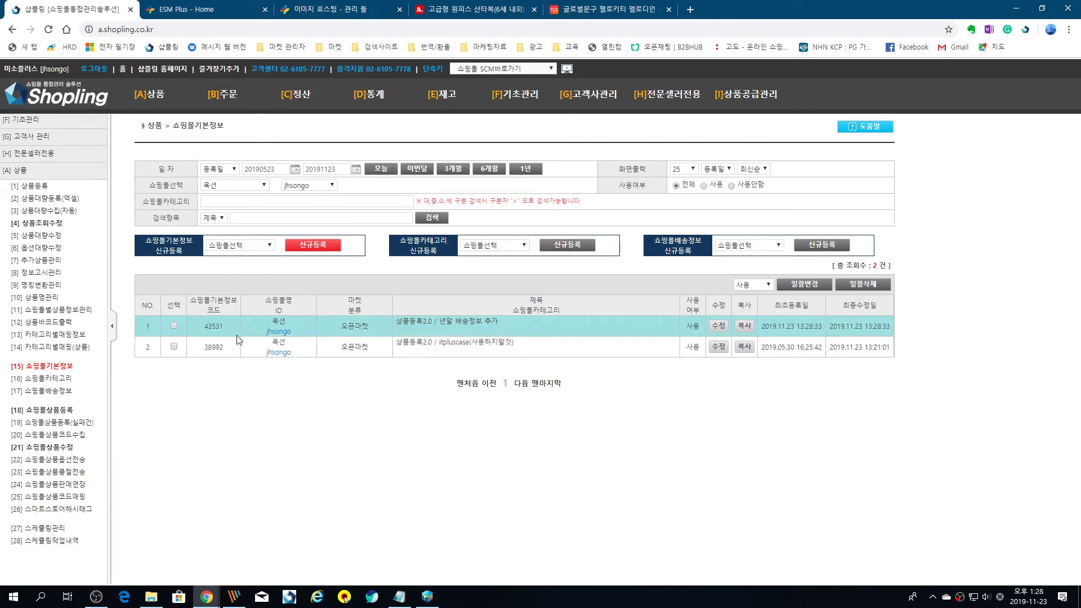
- Start a mall registration of the product 세이타 스텐텀블러 for the first 옥션 account via [18] 쇼핑몰상품등록
mouse_move(238, 104)
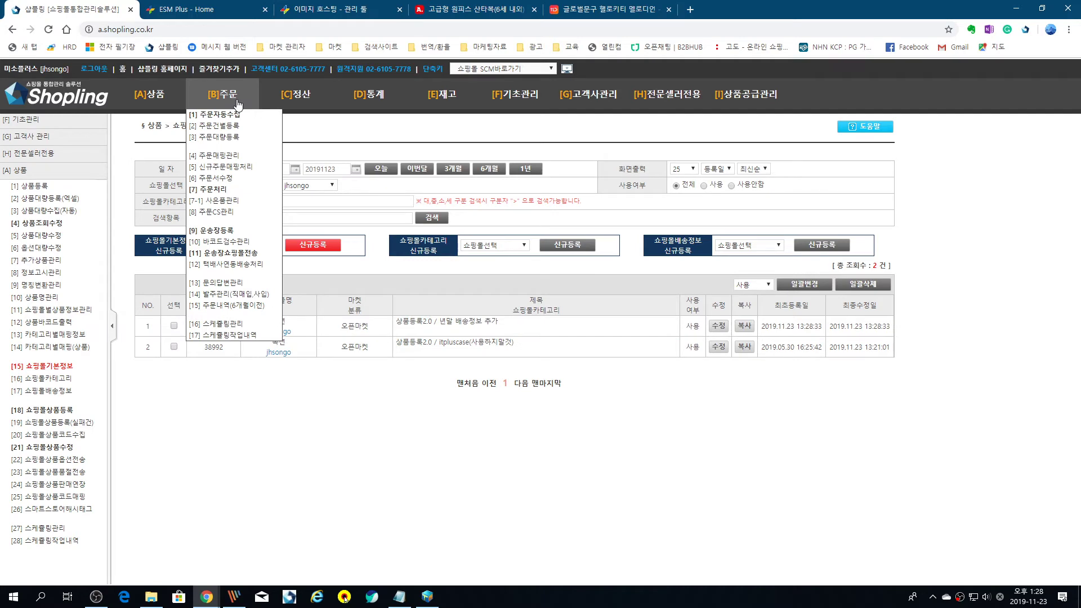
mouse_move(155, 94)
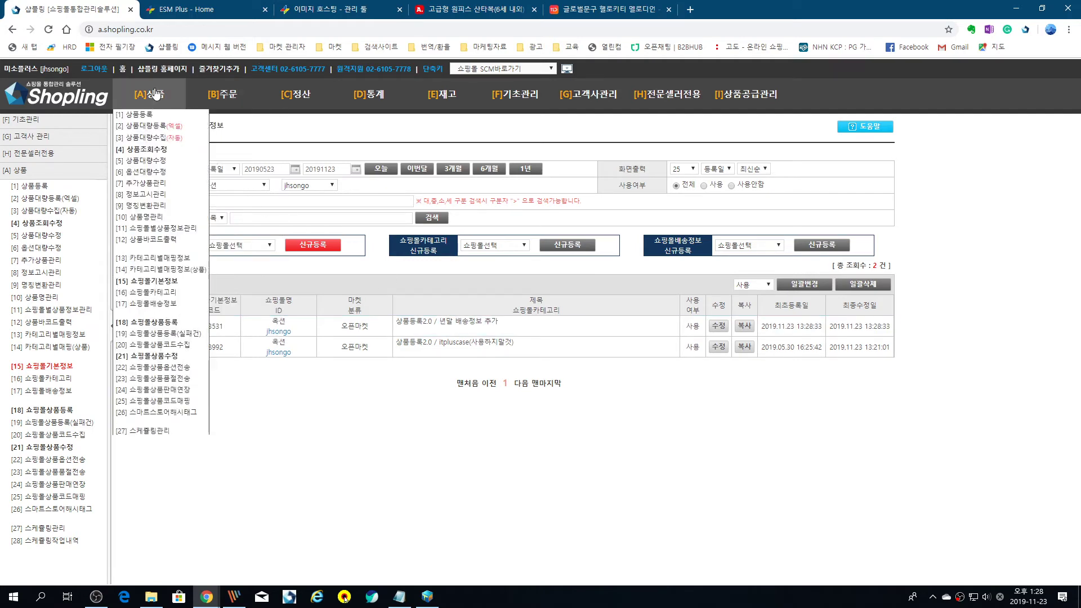
left_click(168, 323)
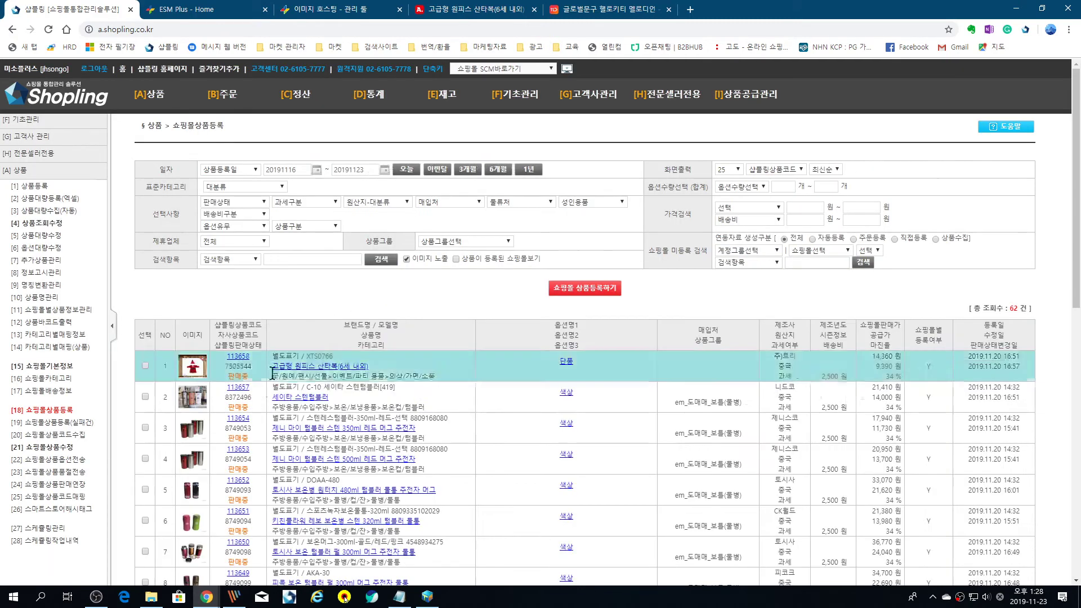
left_click(145, 396)
left_click(562, 292)
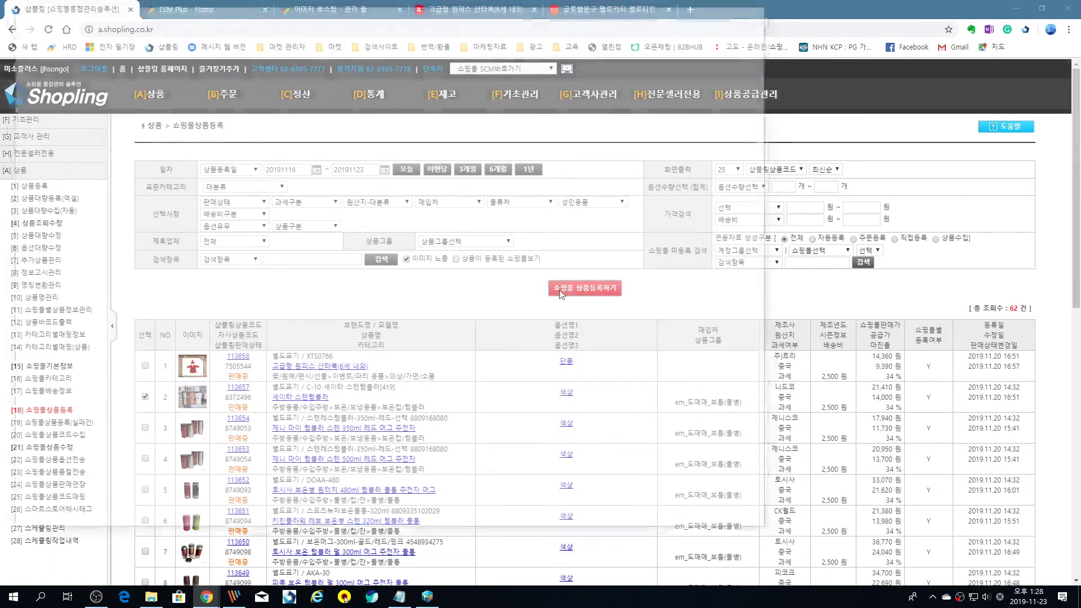
left_click(23, 122)
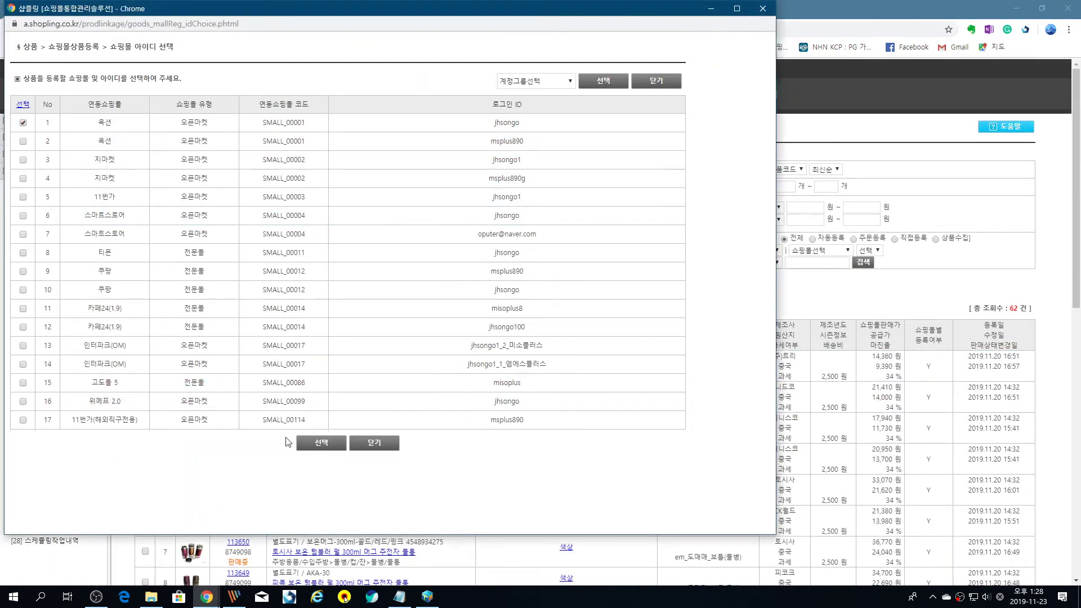
left_click(319, 443)
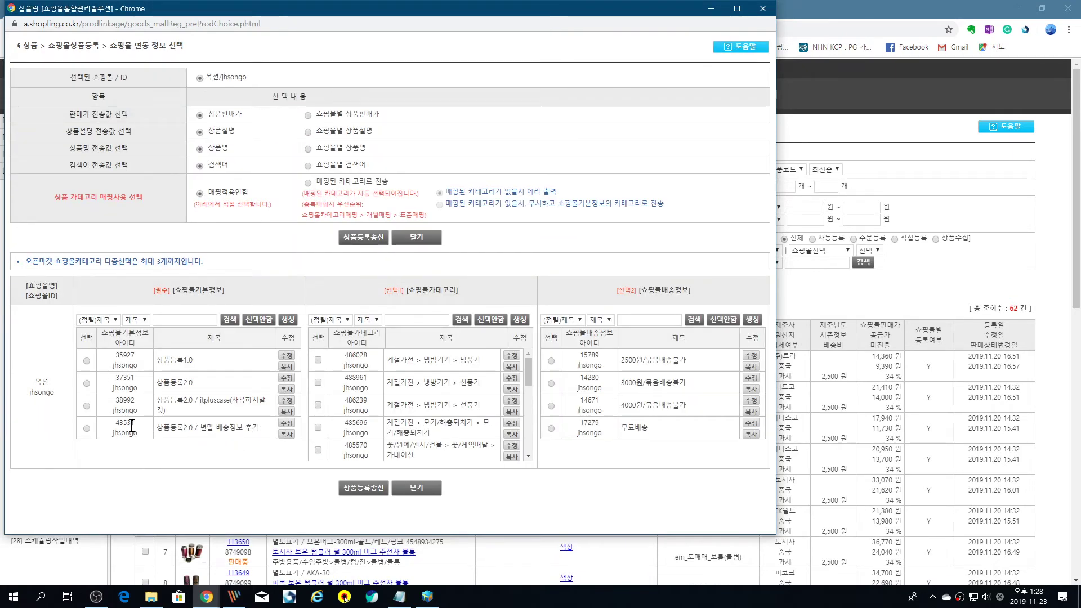
- Try the "년말 배송정보 추가" and "itpluscase(사용하지말것)" basic information entries, then close the registration without sending it
left_click(86, 429)
left_click(87, 406)
left_click(418, 489)
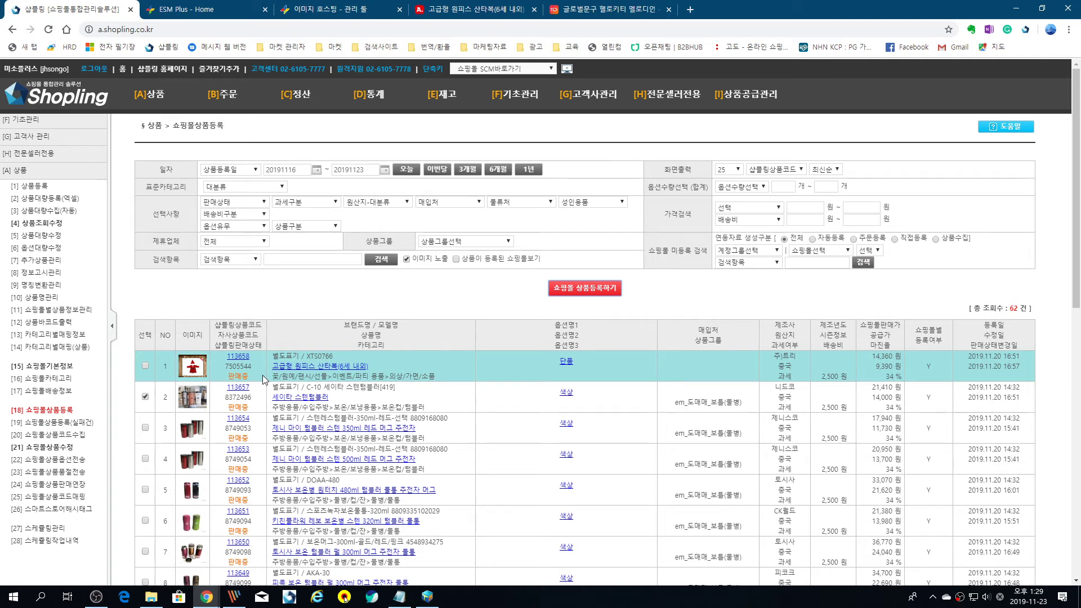
- Switch to Notepad and replace "=>" with "후" before "저장" on the img tag line
left_click(399, 596)
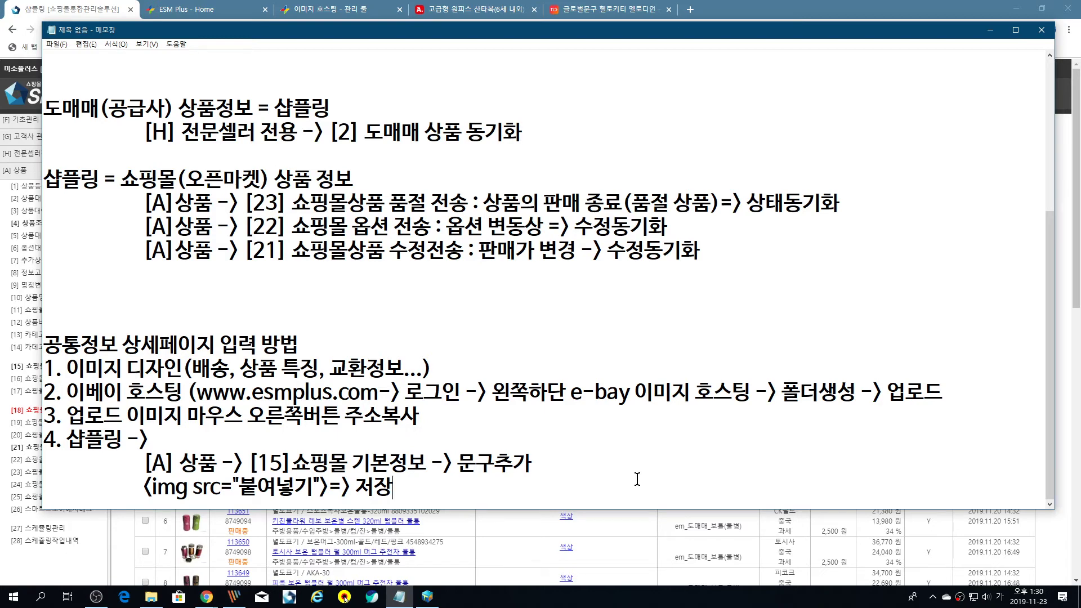
left_click(355, 485)
key("BackSpace")
key("BackSpace")
key("BackSpace")
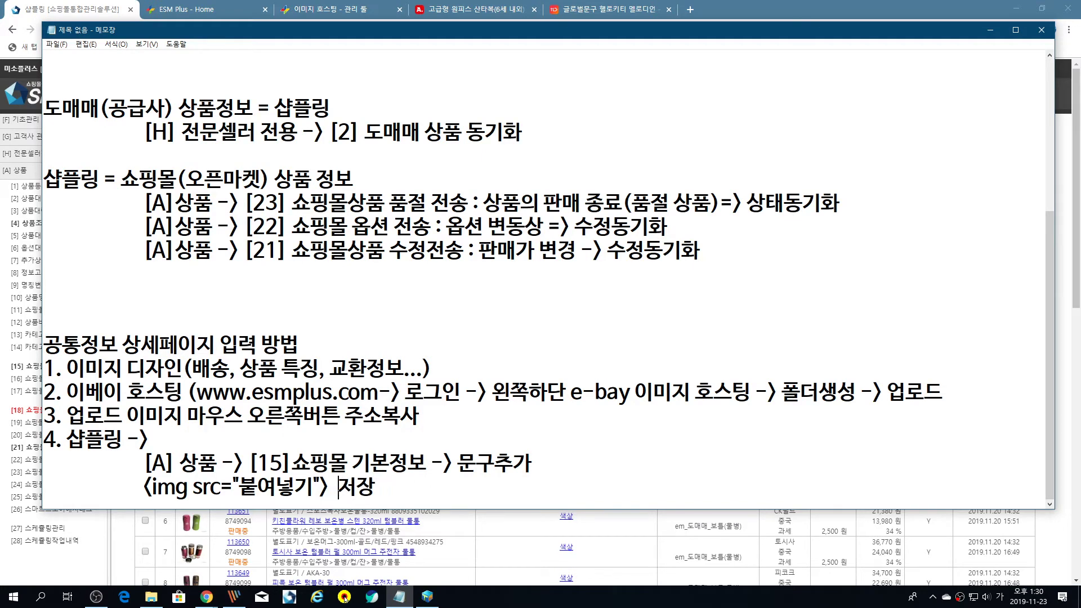
left_click(445, 494)
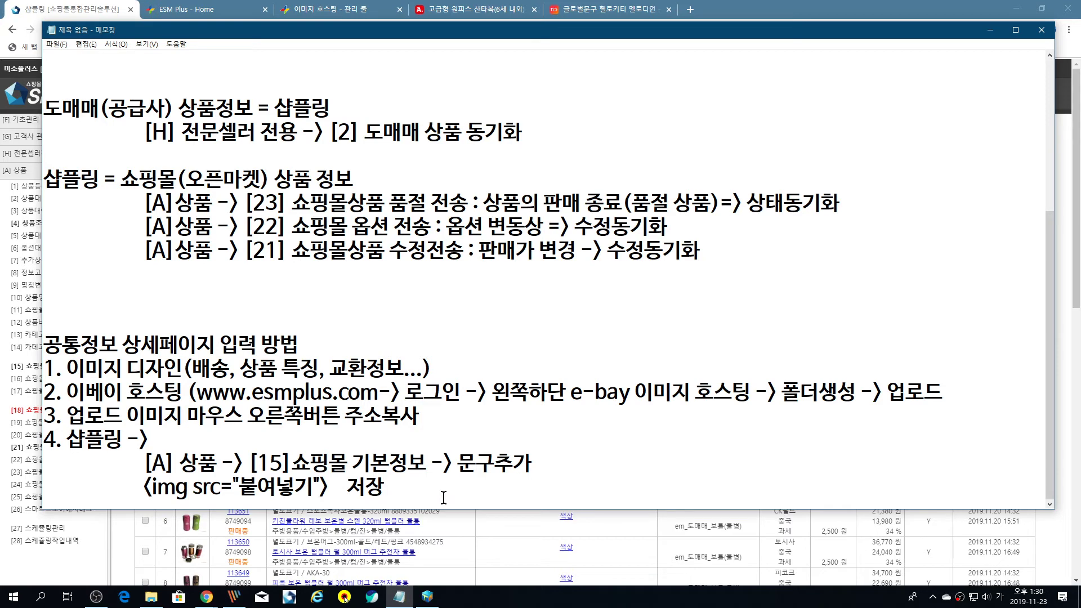
left_click(341, 487)
type("후")
left_click(431, 505)
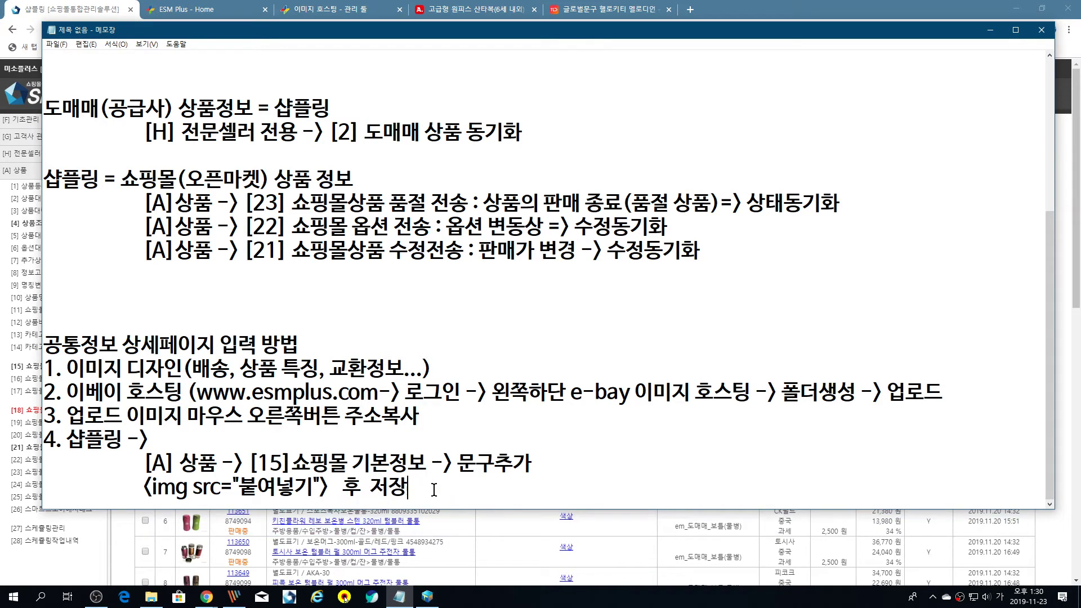
- Add a separator line of equals signs with "//" below the procedure, leaving a blank line above it
key("Return")
key("Return")
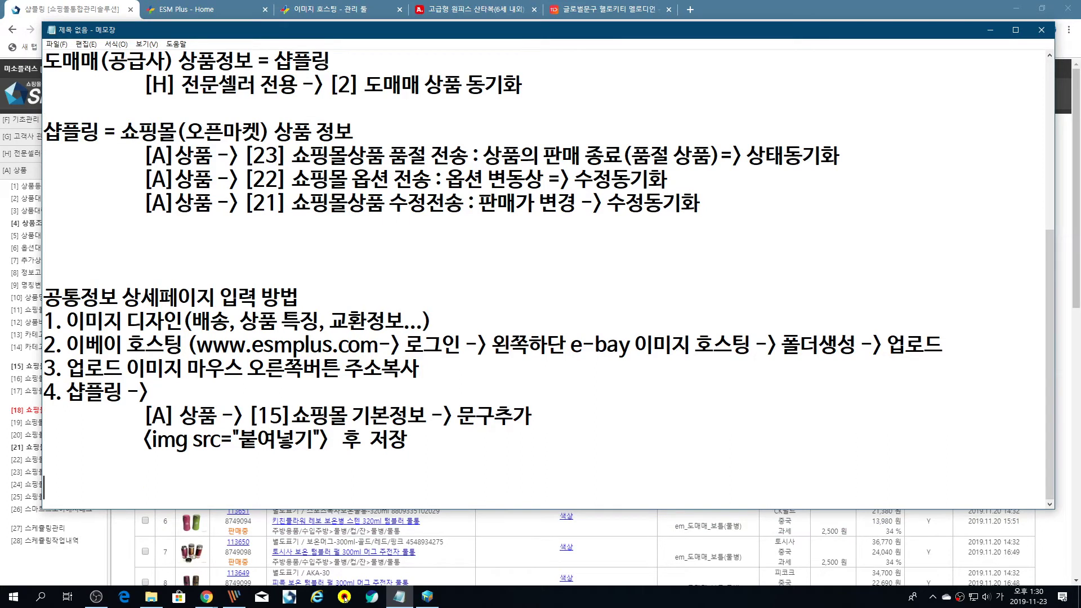
type("===================//==============")
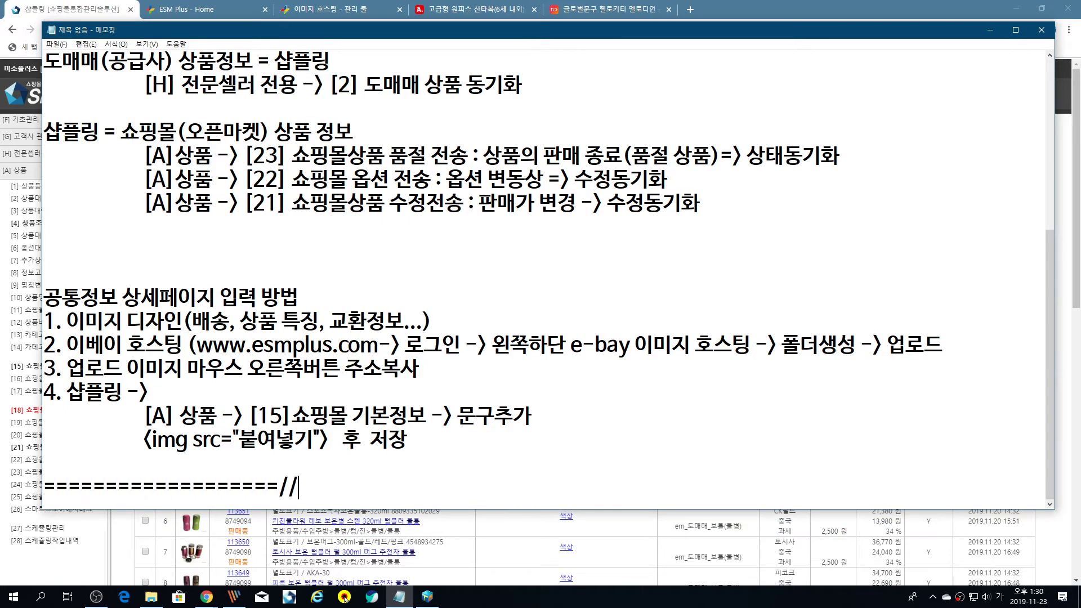
- Extend the separator with equals signs after "//" and add the heading "매일 상품을 등록 해야만 하는 이유?" below it
key("Return")
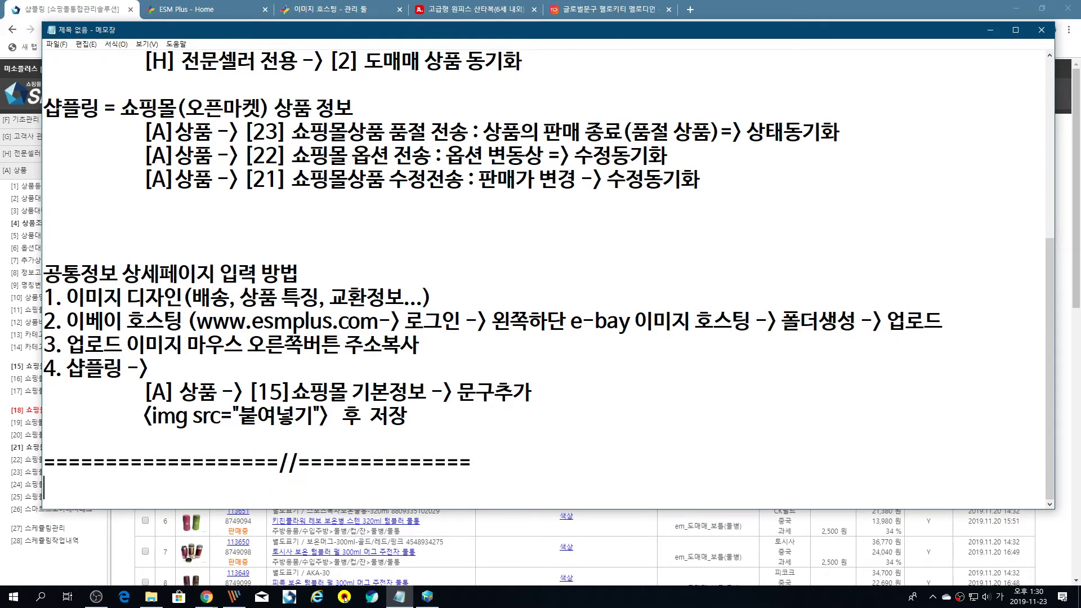
type("맹일 상품")
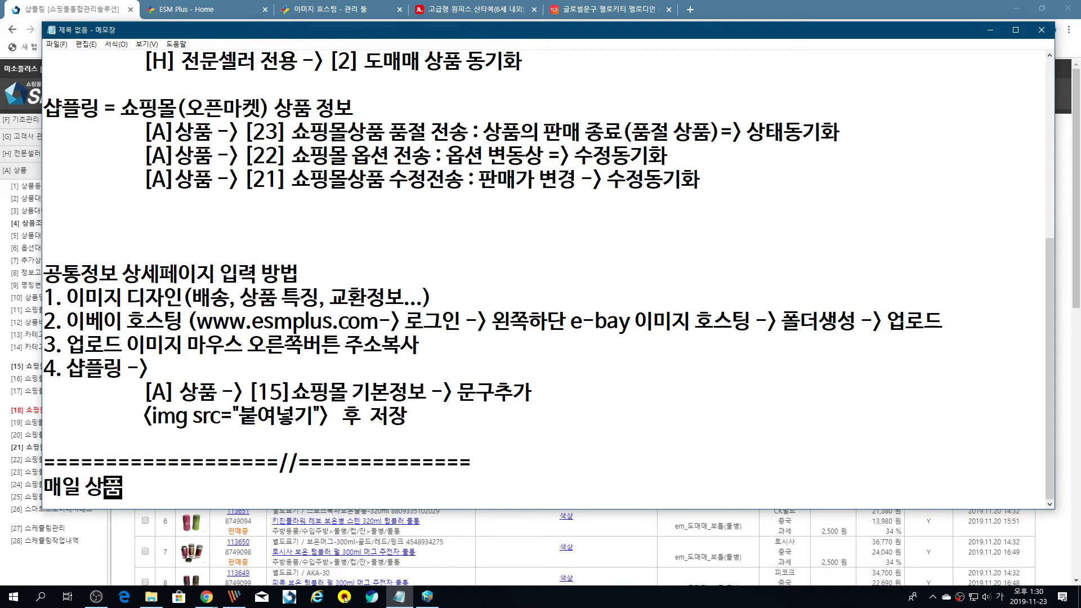
type("을 등록")
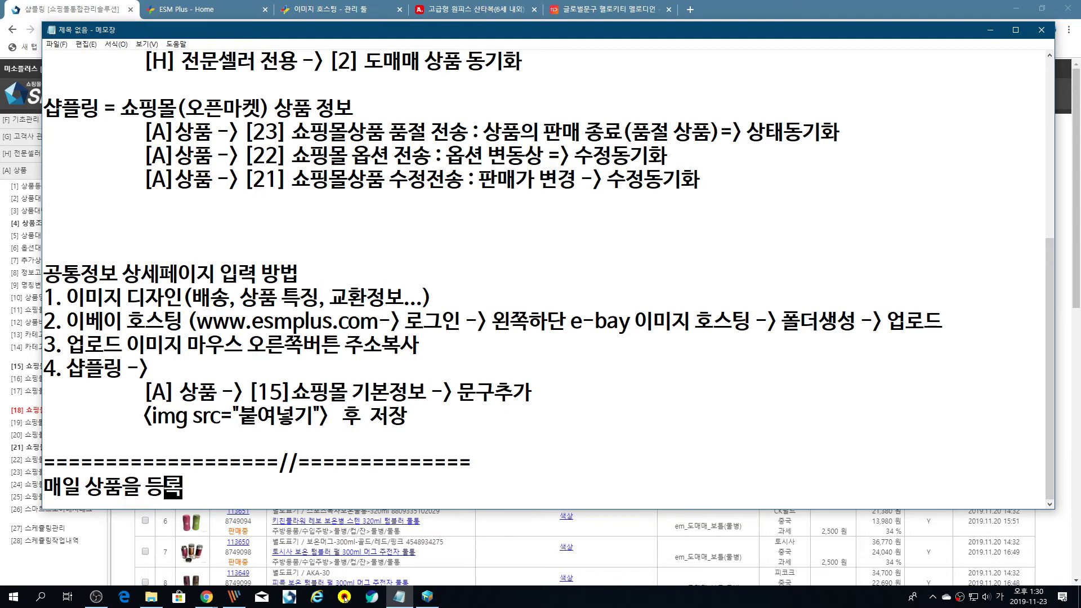
type(" 해야마")
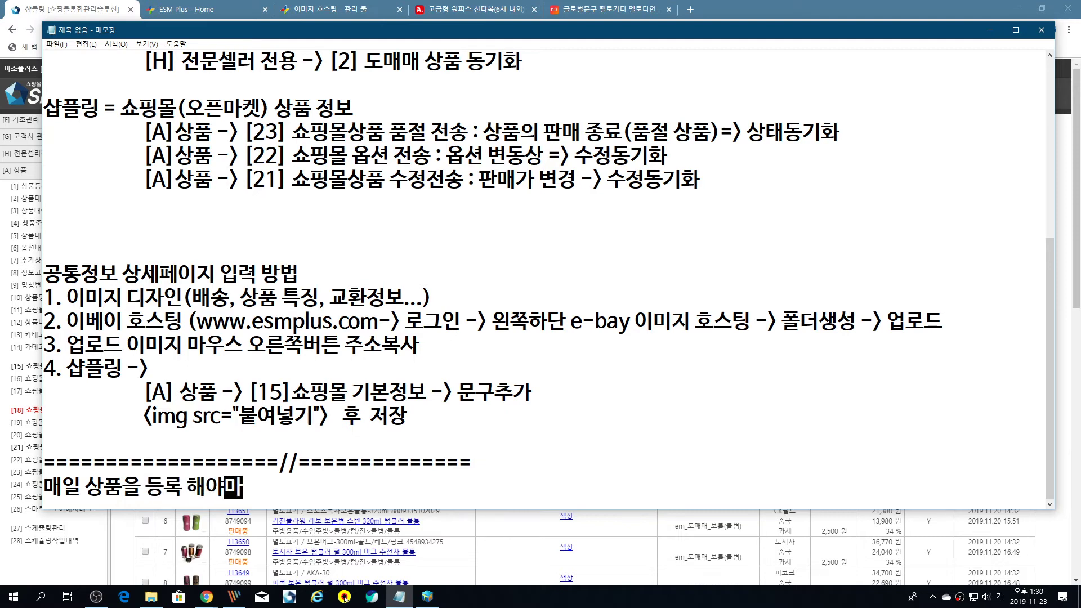
type("ㄴ")
type(" 하는 이")
type("유")
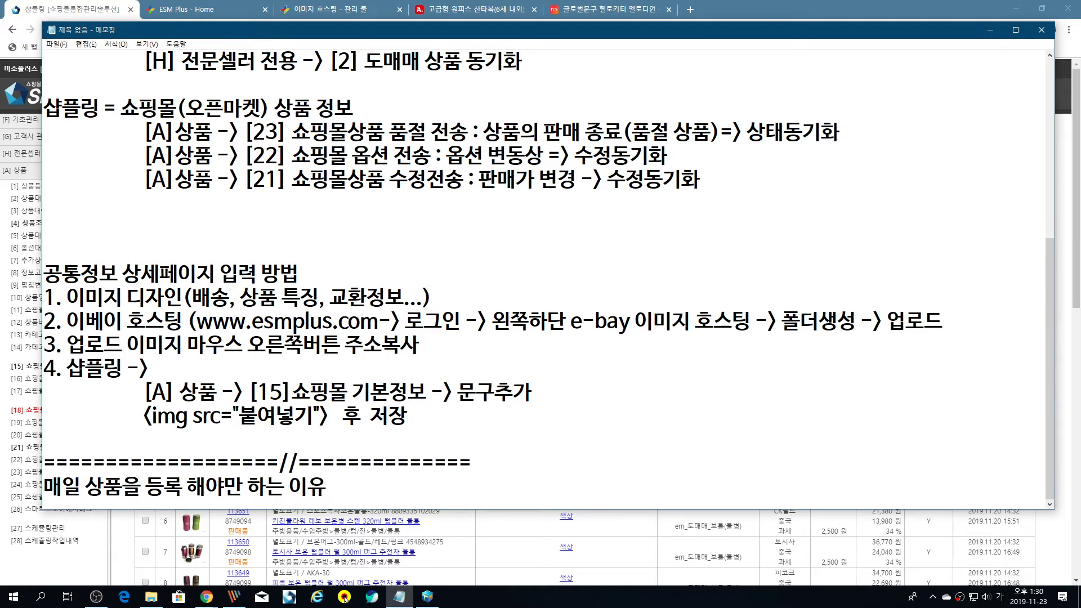
type("?")
key("Return")
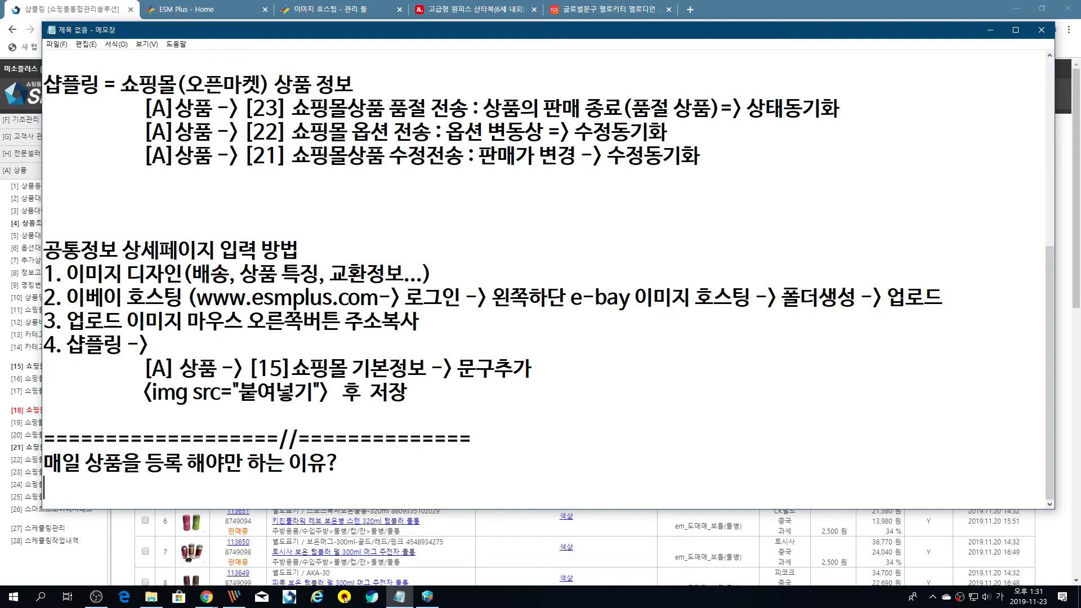
- Add "1. 100개/일" as the first item under the daily registration heading
type("1.")
key("BackSpace")
key("BackSpace")
key("BackSpace")
type("1. 100개/일")
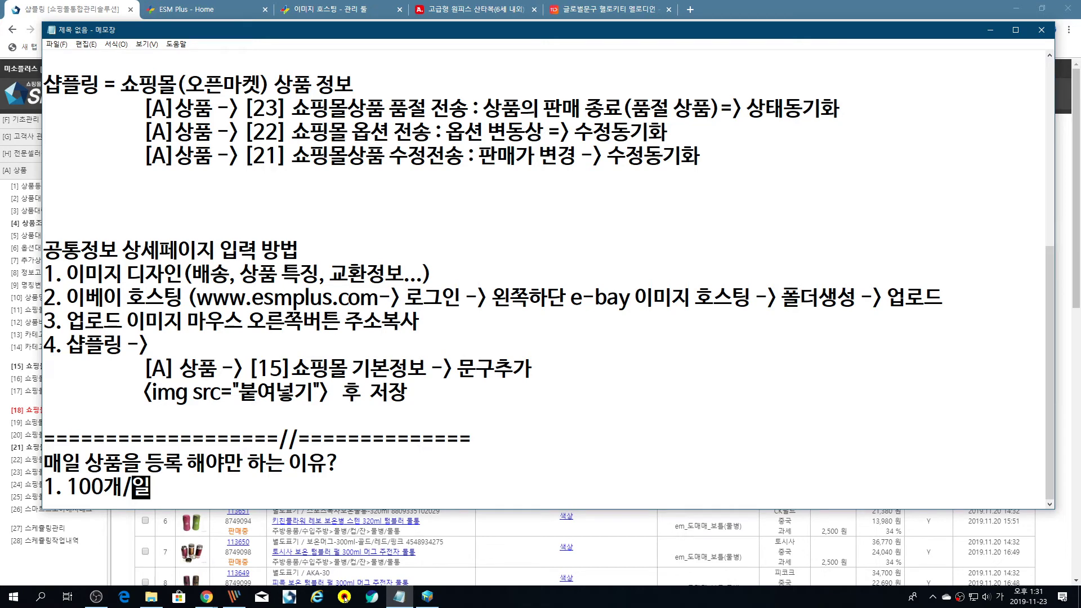
key("Return")
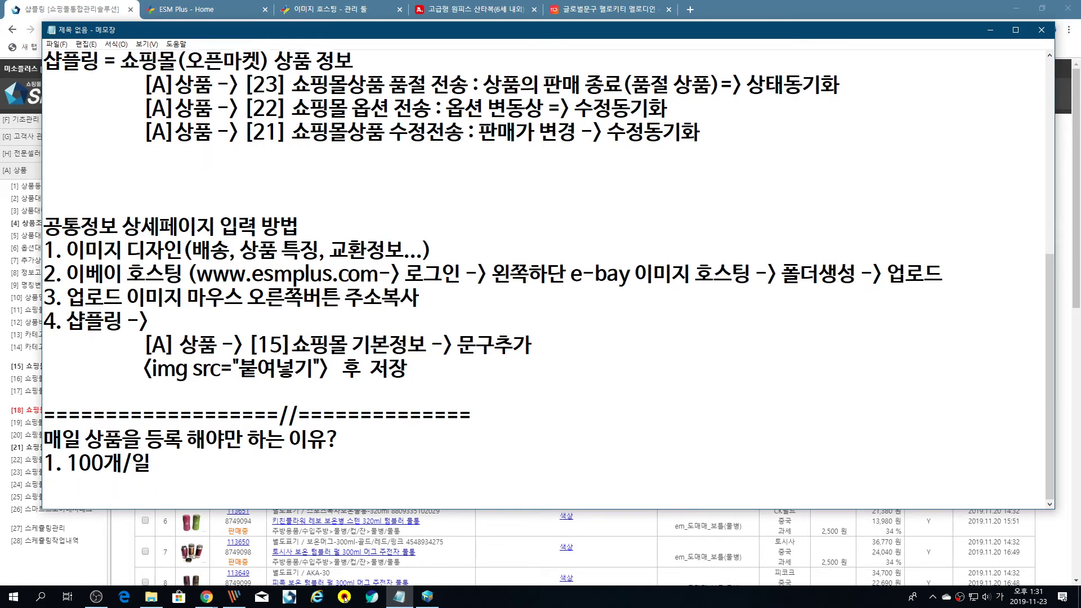
- Write the explanation "== 상품의 노출도을 높이기 위해" on the line below the first item
type("== 상품의 놏")
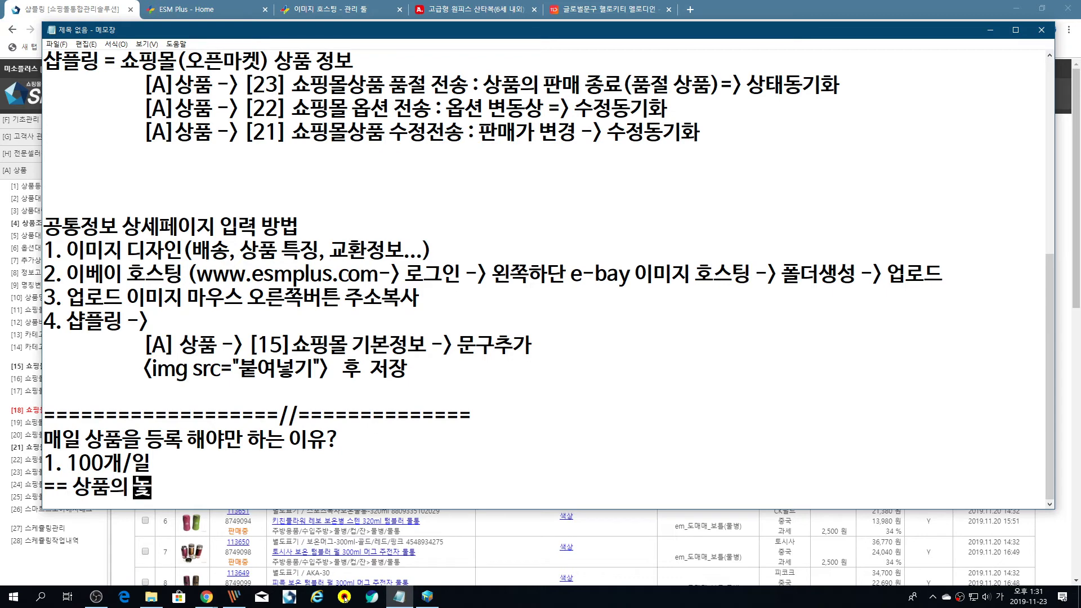
type("출")
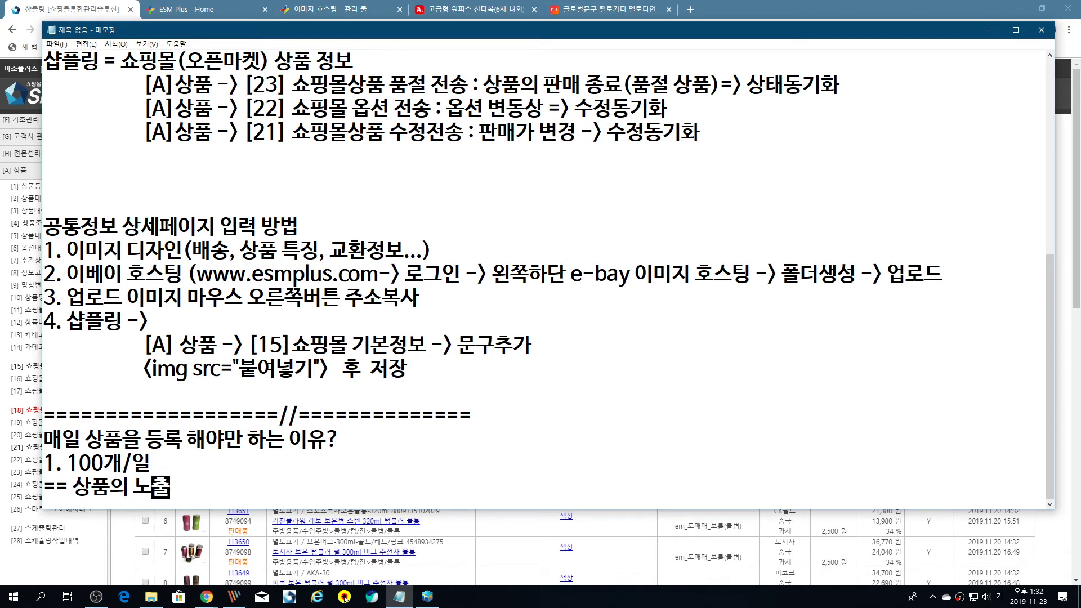
type("도을 노")
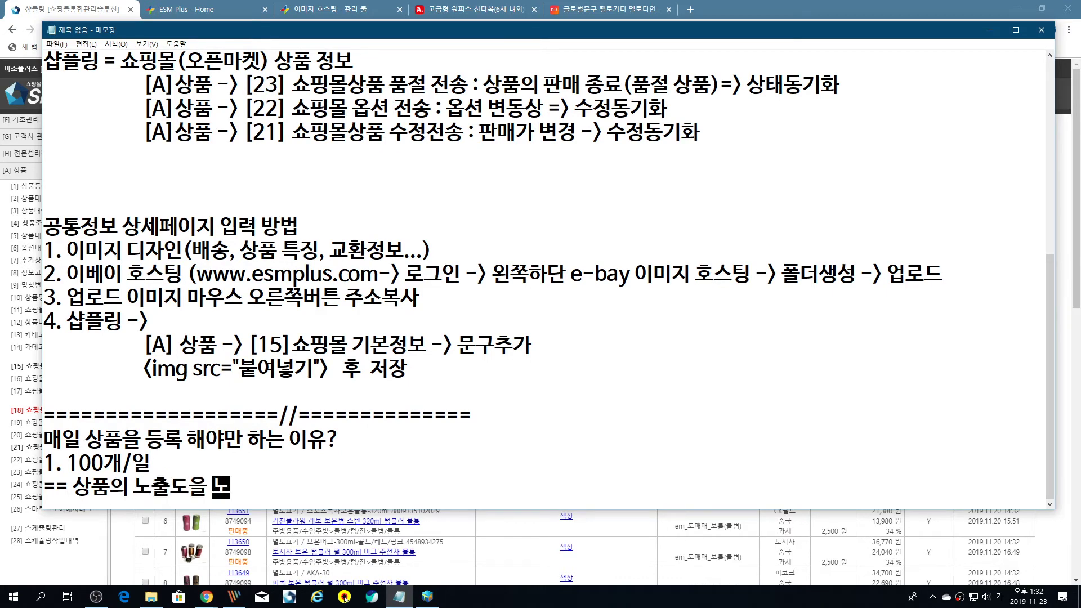
type("높이기 위해")
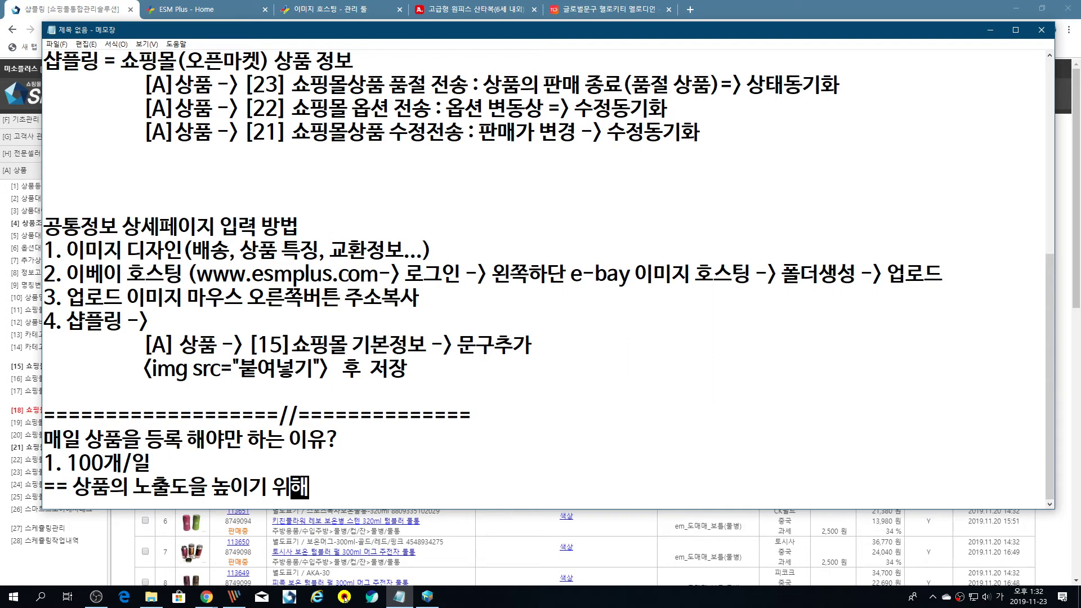
- Append "/ 몰에서 활동지수 점수를 높이기 위해" to the explanation line of the first item
scroll(338, 270, "down", 3)
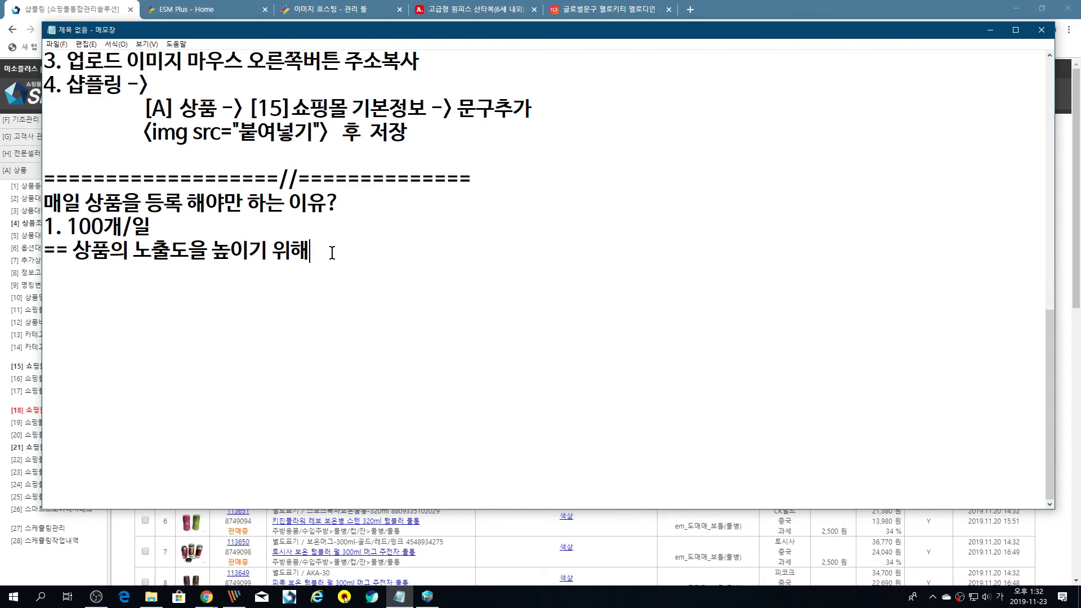
type("/")
type(" 몰렛")
type("ㅓ")
key("BackSpace")
key("BackSpace")
key("BackSpace")
type("엣ㅓ")
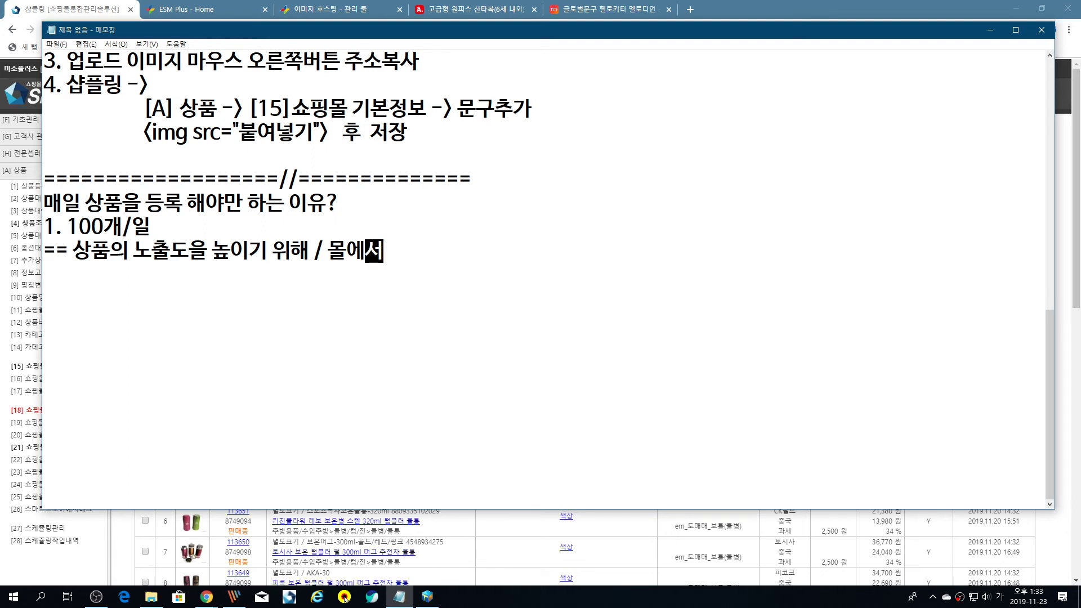
type("활동")
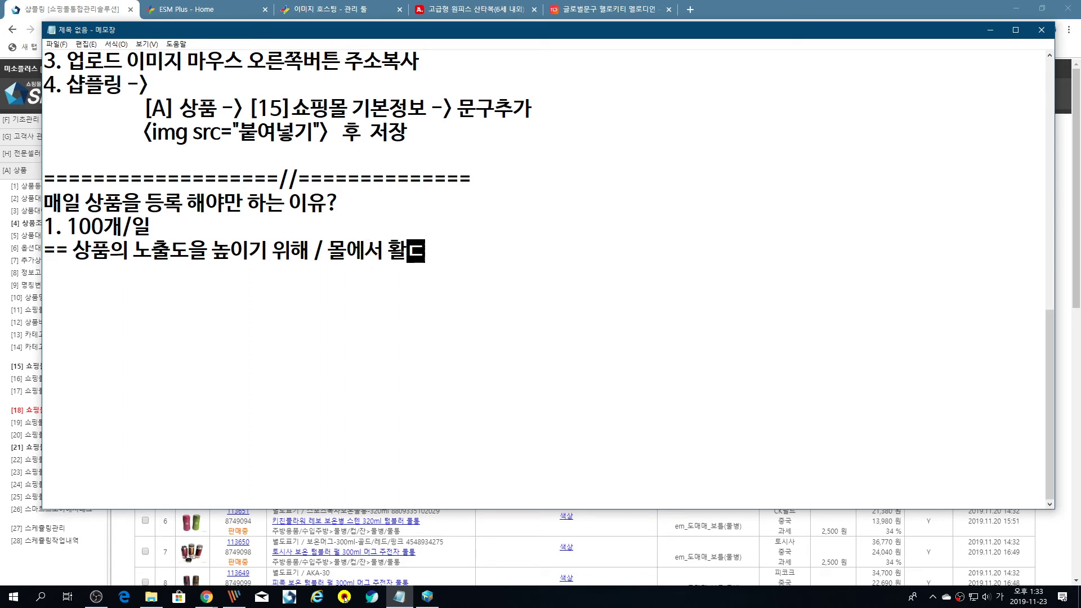
type("지수 점")
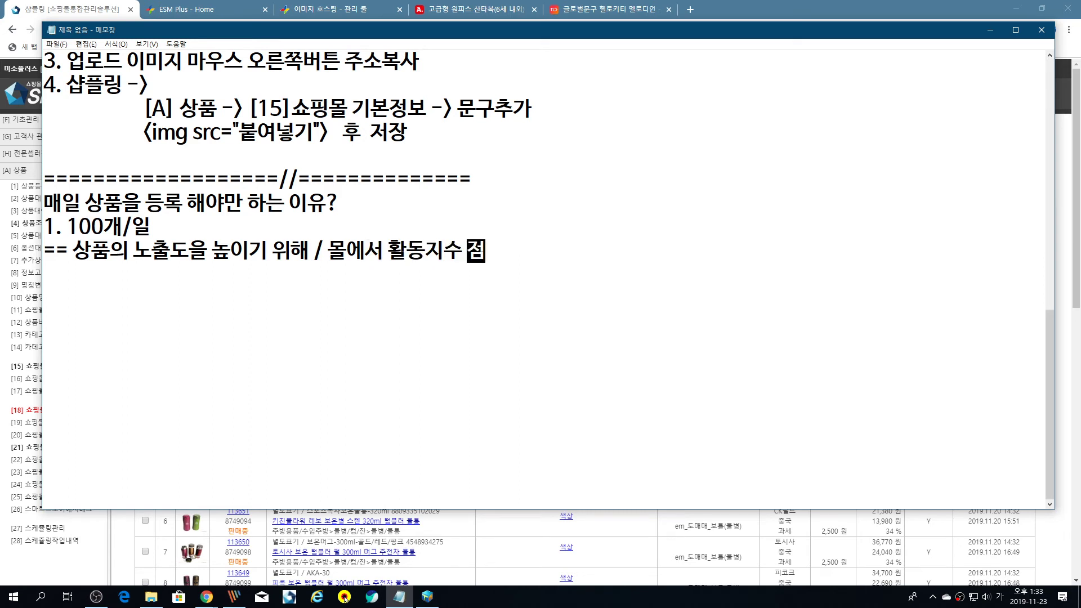
type("수르")
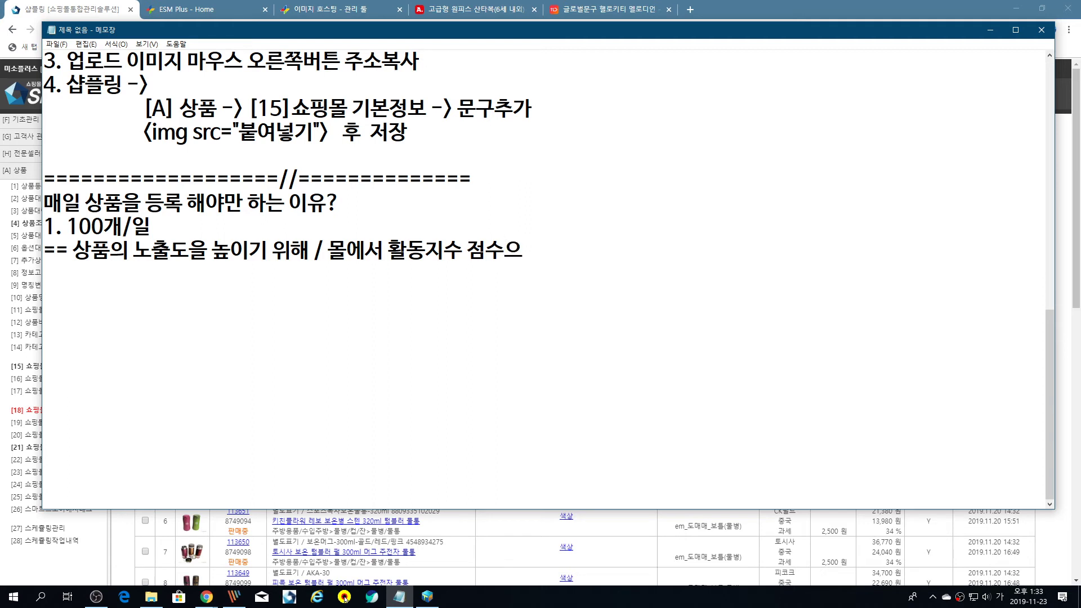
type("ㄹ 노추")
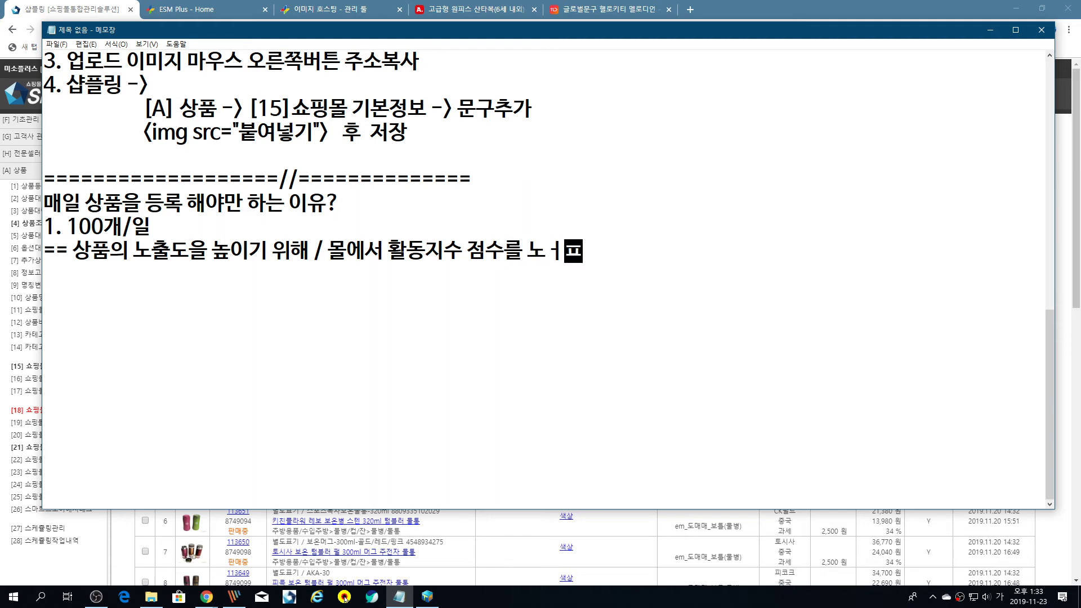
key("BackSpace")
key("BackSpace")
key("BackSpace")
type("높이기 위해")
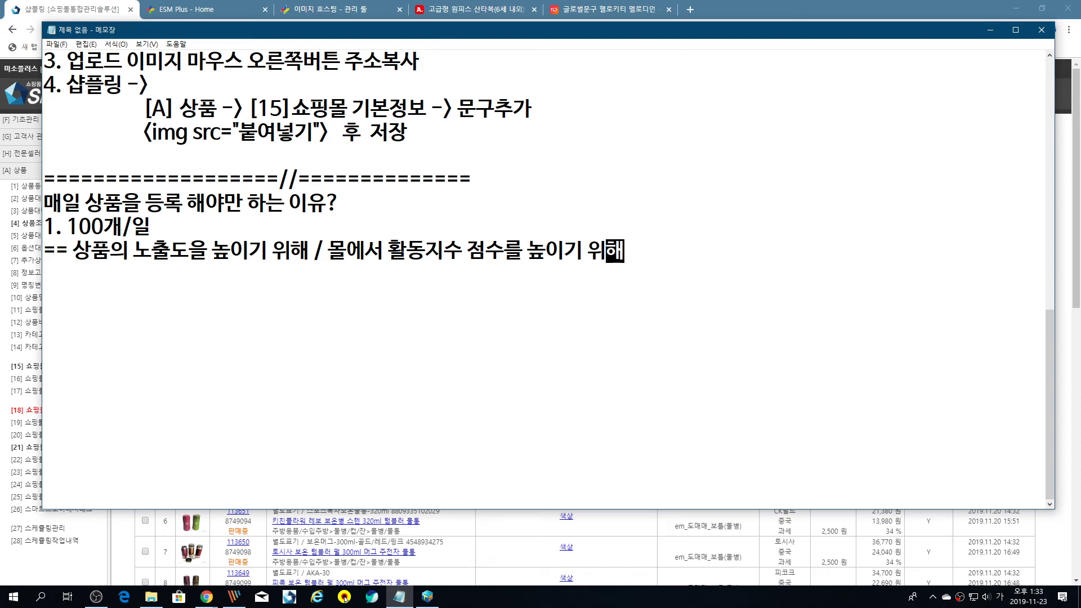
- Append "/ 일정 상품 수 유지" to the end of the same explanation line
type("/ 일정 사")
type("ㅇ품 수 유")
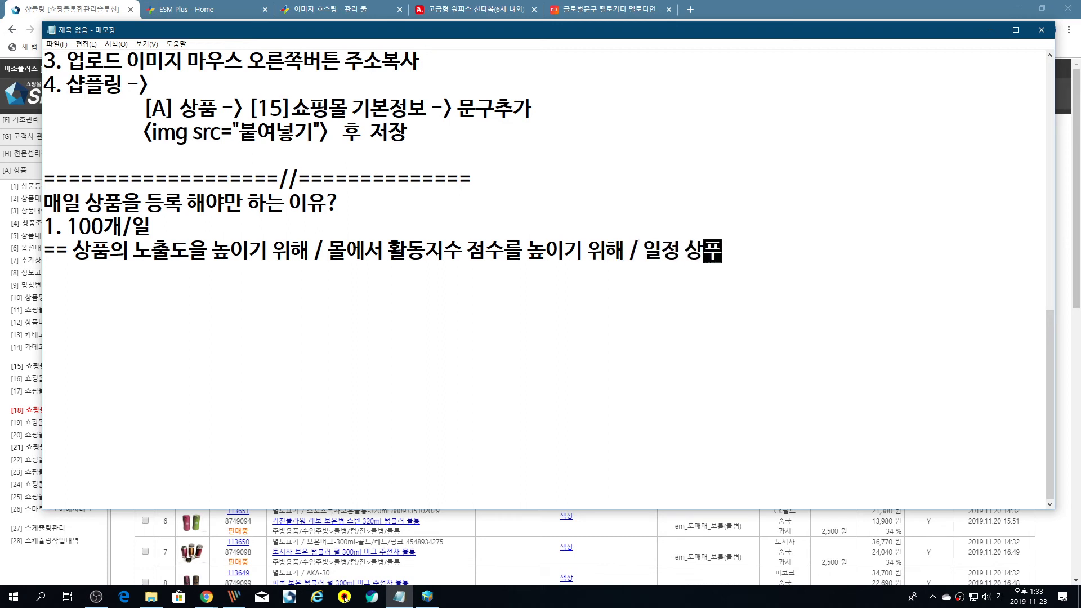
type("지")
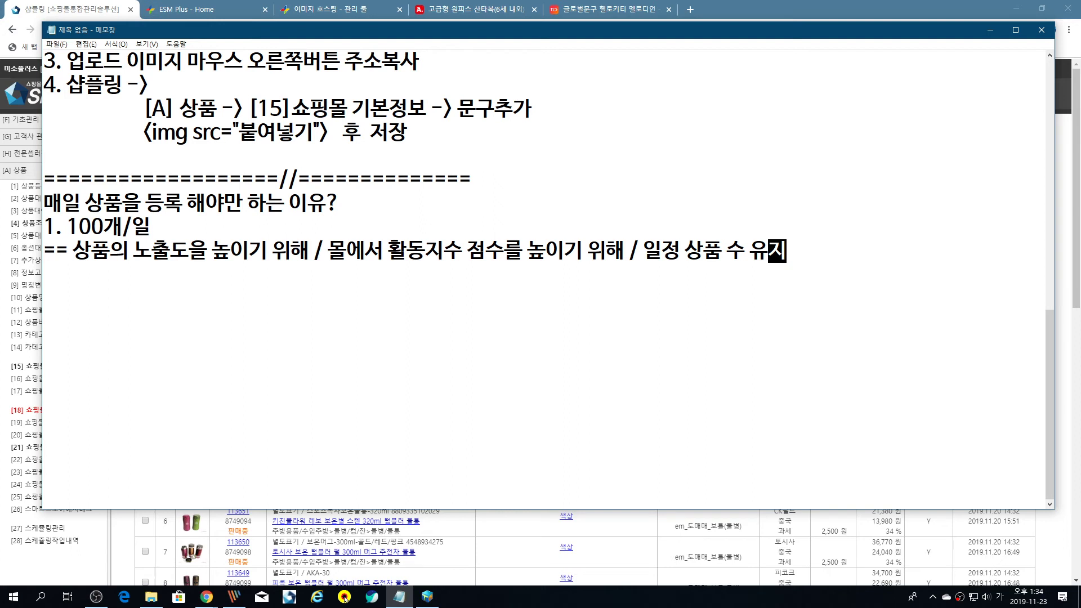
- Leave a blank line and add the second item, "2. 상품을 보는 눈!!!"
key("Return")
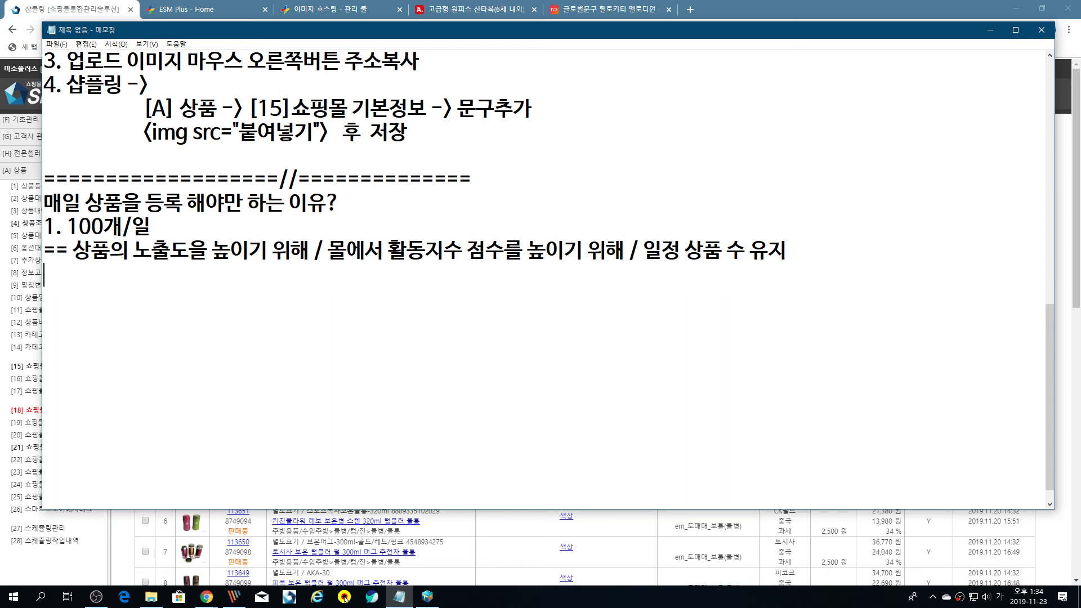
key("Return")
type("2. 상품")
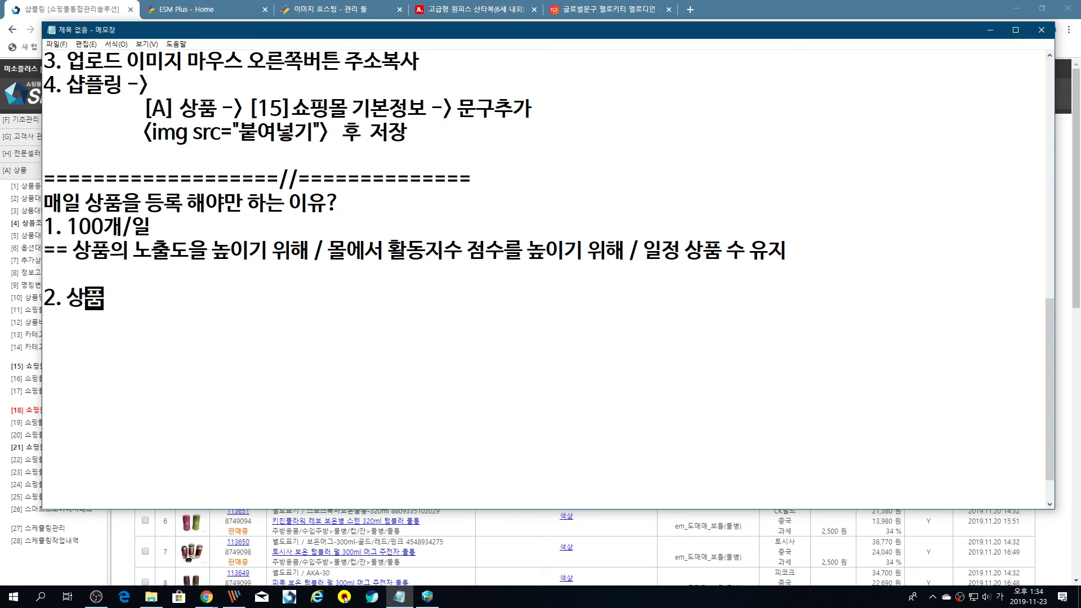
type("읍 보는 누")
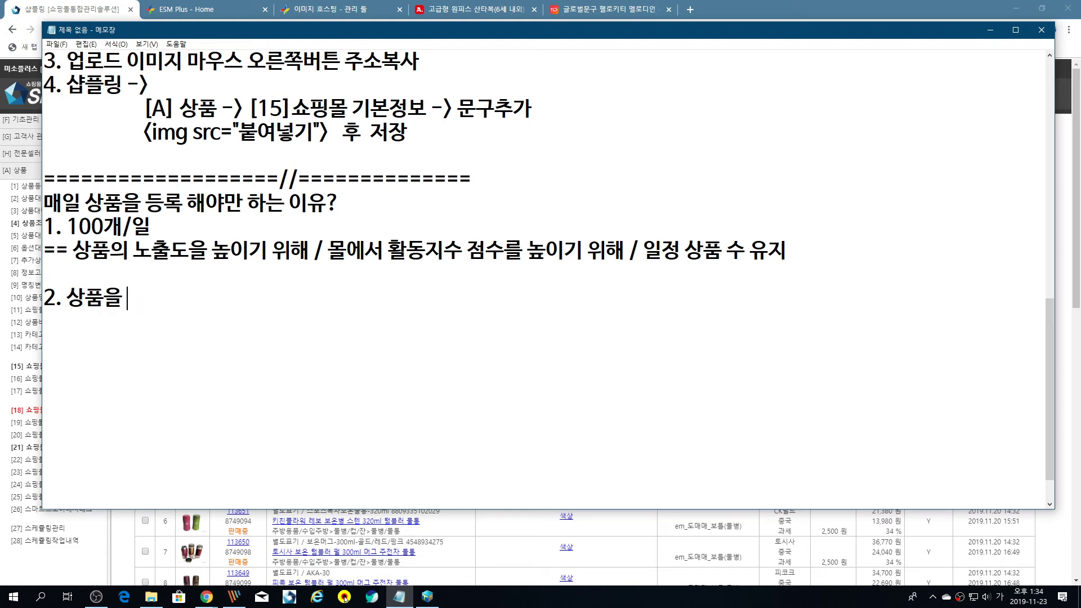
type("ㄴ!!!")
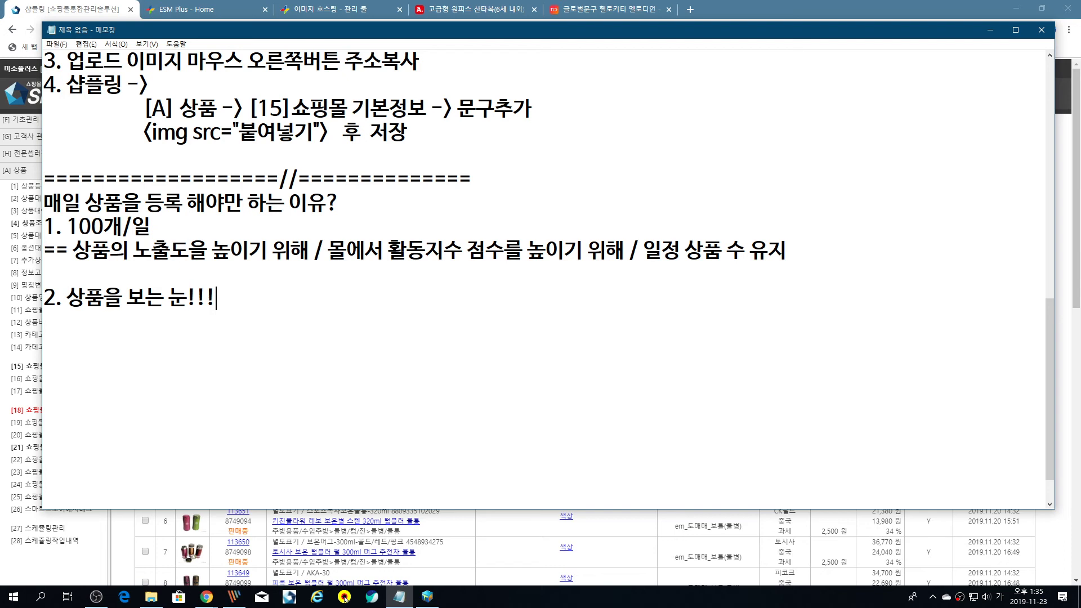
- Leave a blank line and add the third item, "3. 몰에대한 판매 전략을 알 수 있습니다."
key("Return")
key("Return")
type("3. 몰")
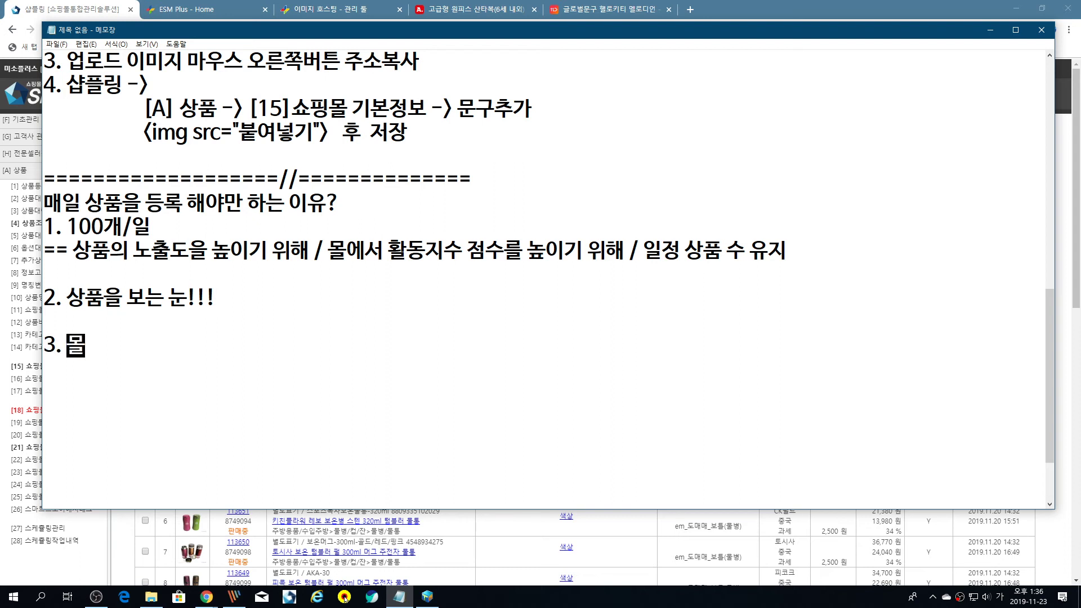
type("엘대한 판매 저")
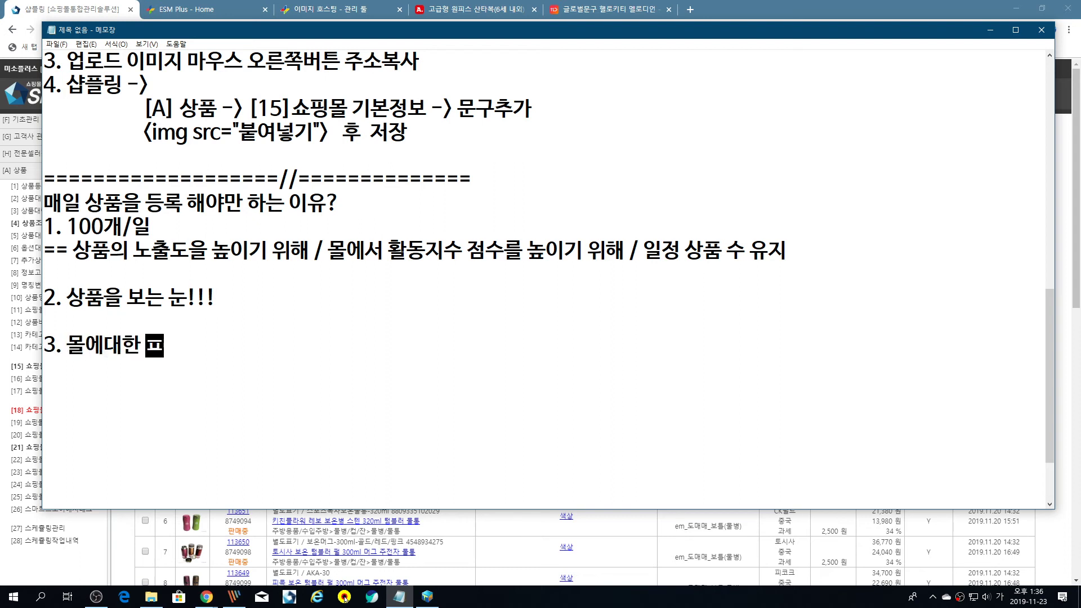
type("략")
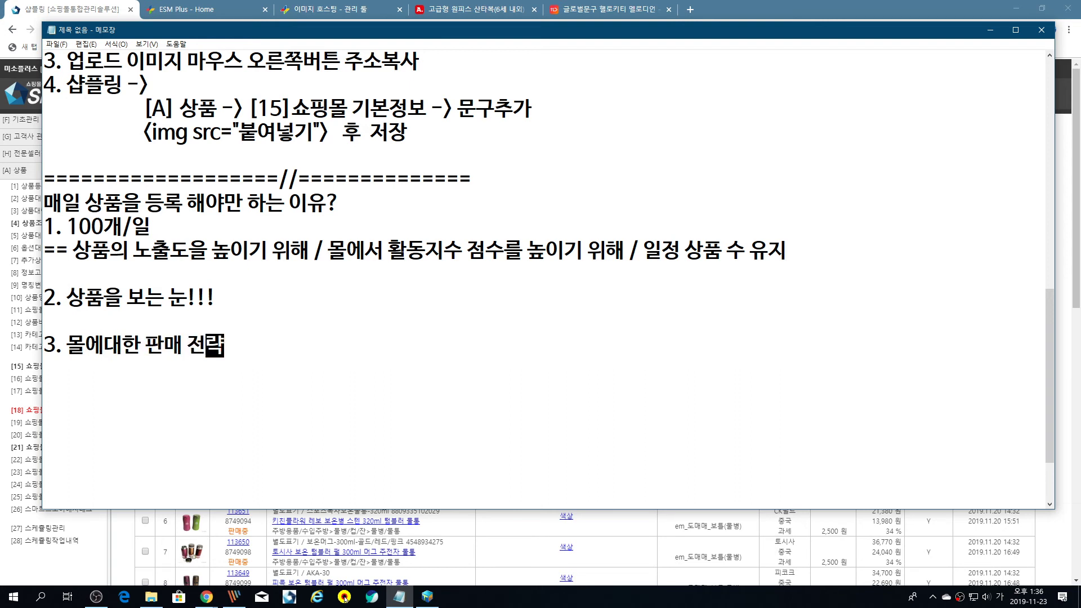
type("을 알 수 있습니")
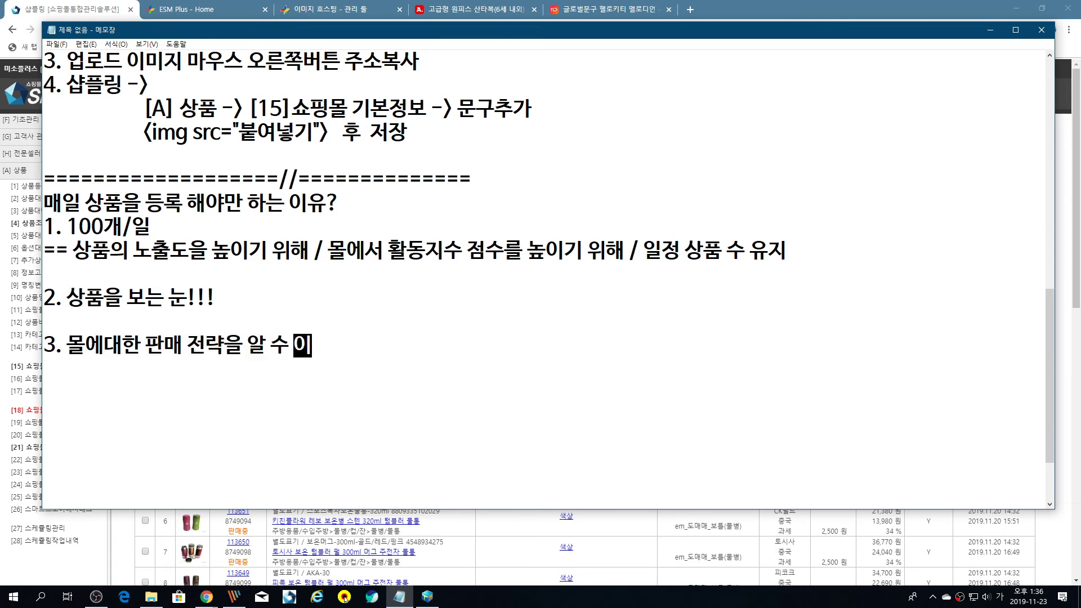
type("다.")
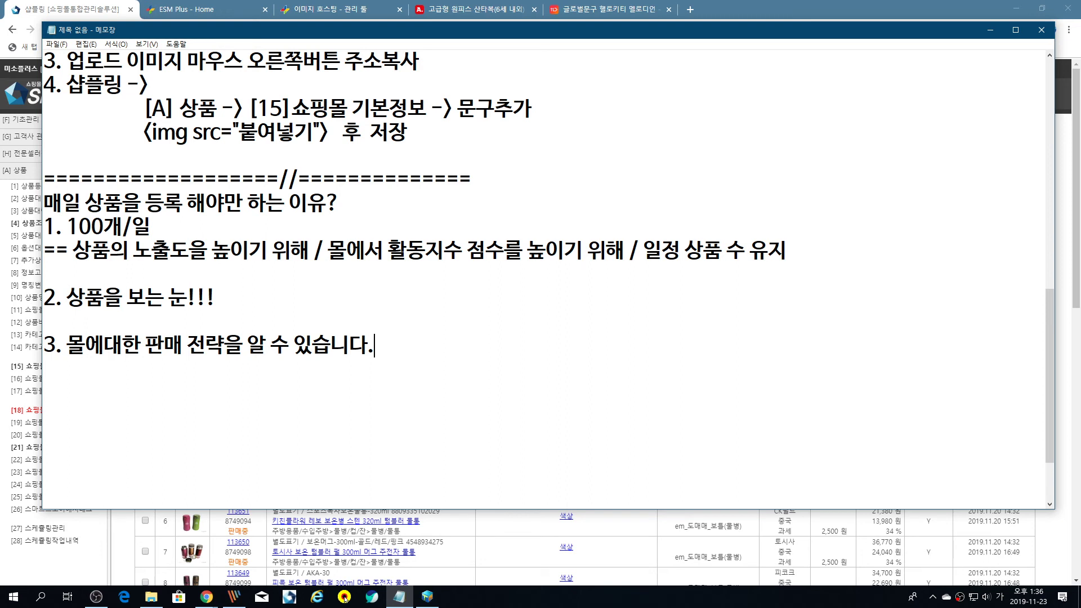
- Narrow the Notepad window and move it down so that Shopling's main menu is uncovered
key("Return")
left_click_drag(62, 298, 218, 299)
left_click(229, 299)
left_click(394, 355)
left_click_drag(1055, 236, 869, 263)
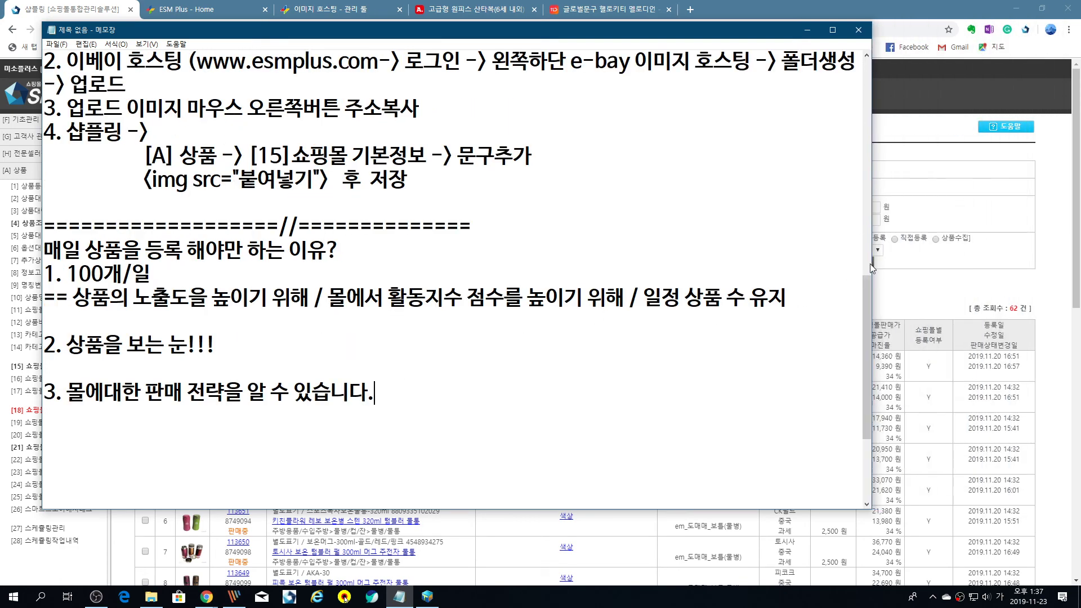
left_click_drag(682, 31, 668, 200)
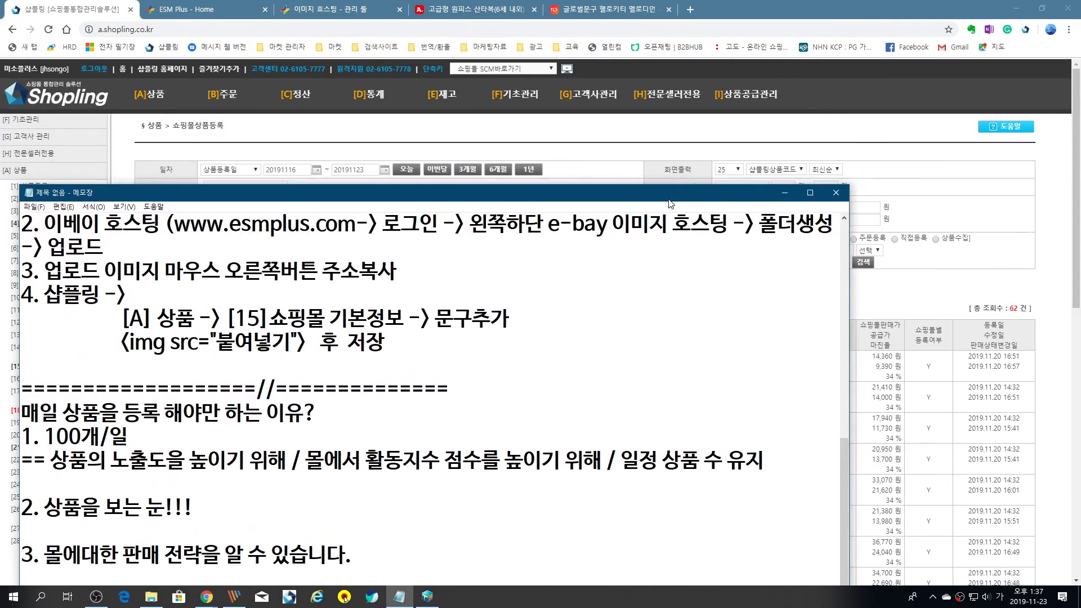
- View the [H]전문셀러전용 entries, move the Notepad window back up, and switch to Shopling in the browser
mouse_move(667, 97)
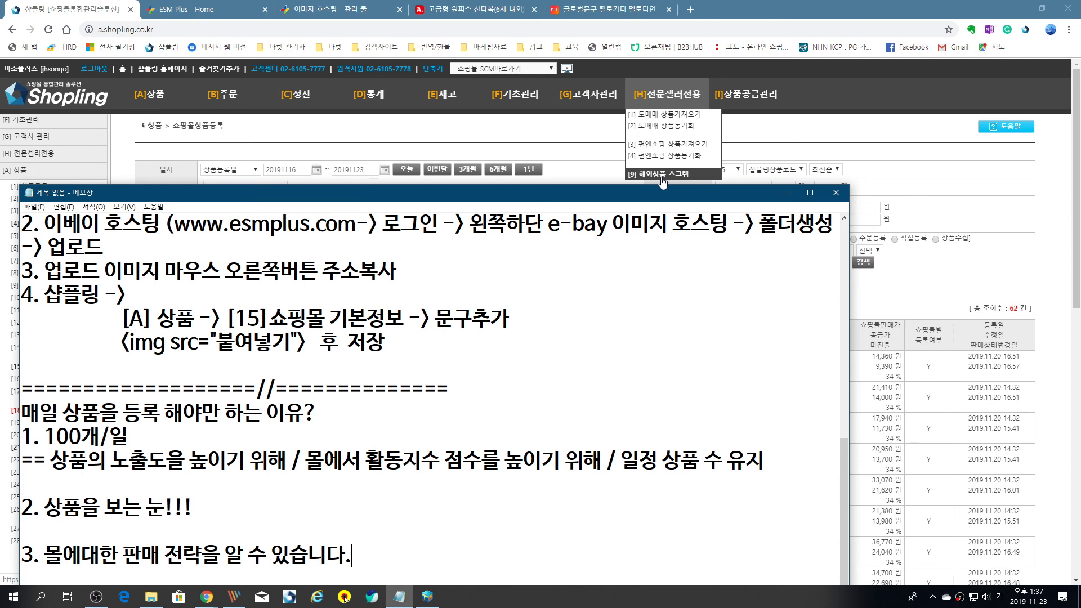
left_click_drag(663, 193, 720, 91)
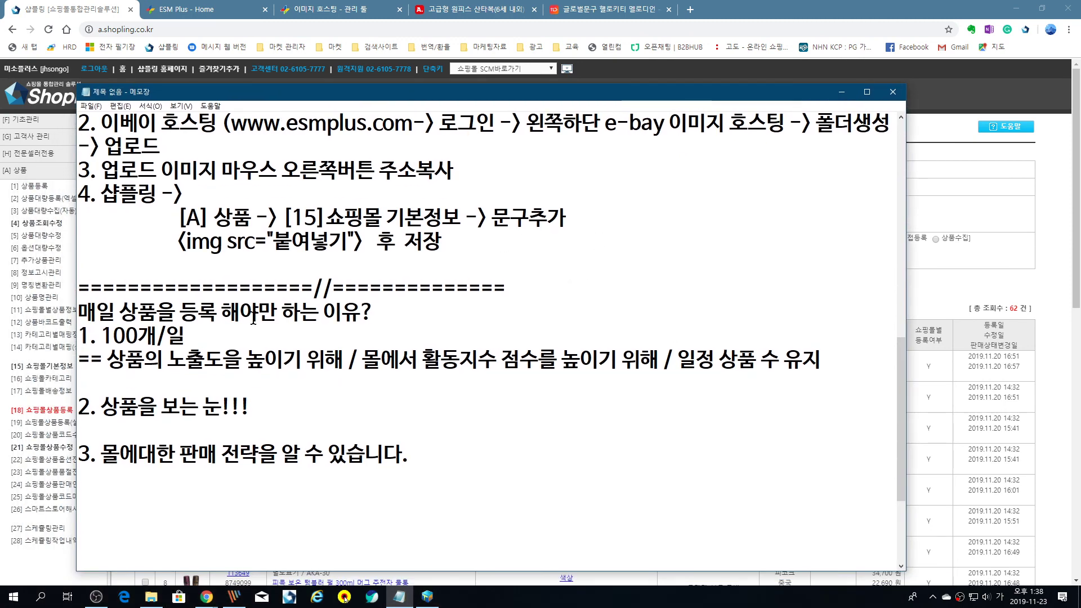
left_click(22, 366)
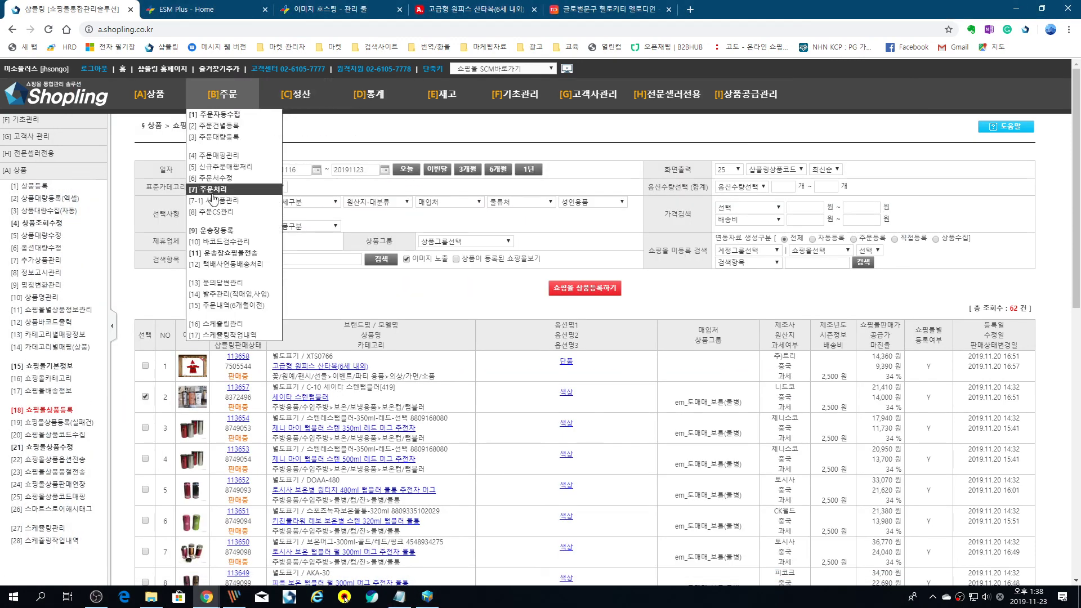
- Open [7] 주문처리 in Shopling and follow the supplier product link of the 온열 장패드 order being prepared for shipping
left_click(210, 189)
left_click_drag(683, 579, 752, 586)
scroll(621, 533, "down", 1)
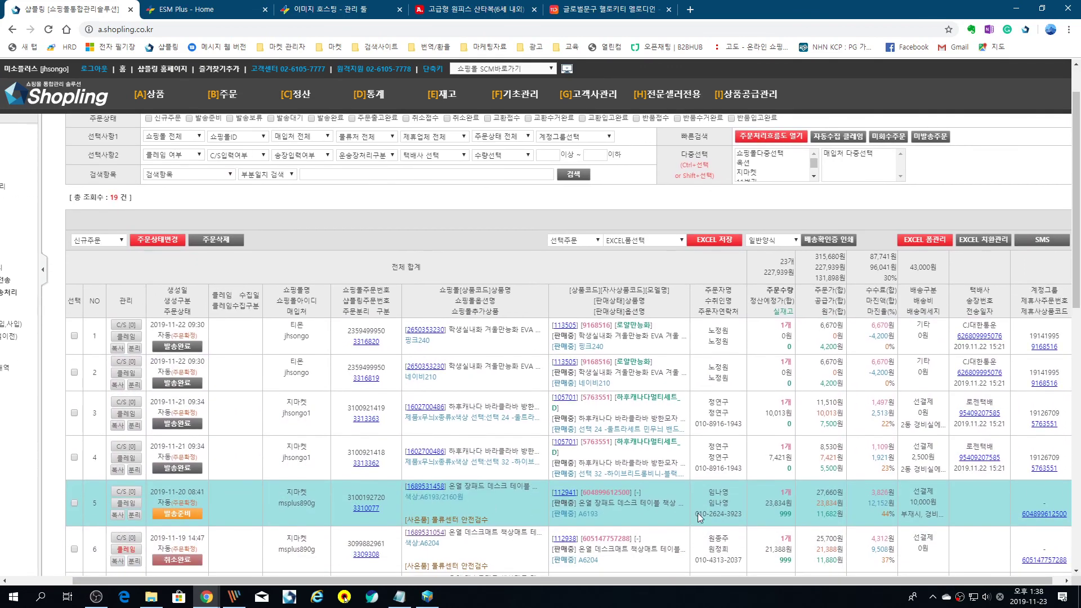
left_click(1039, 513)
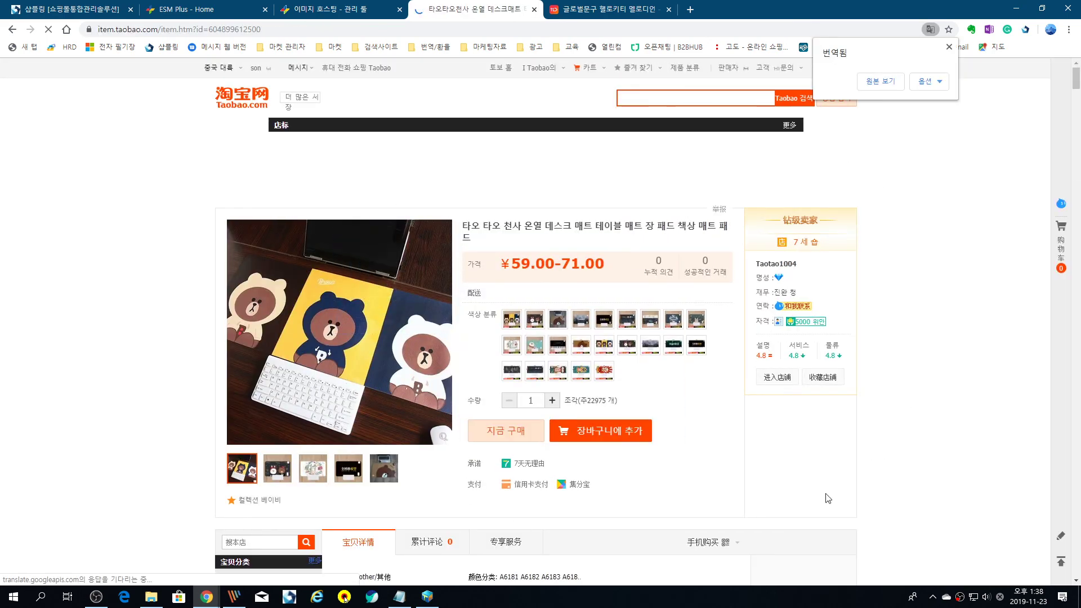
- Dismiss the translation notice and restore the Taobao product page to its original language
left_click(949, 48)
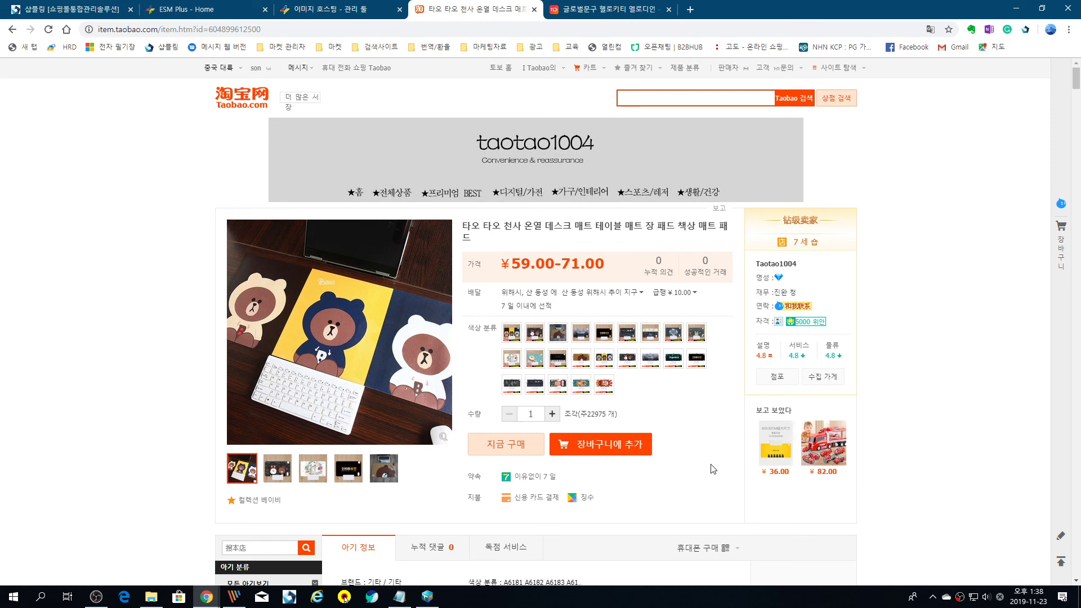
mouse_move(804, 75)
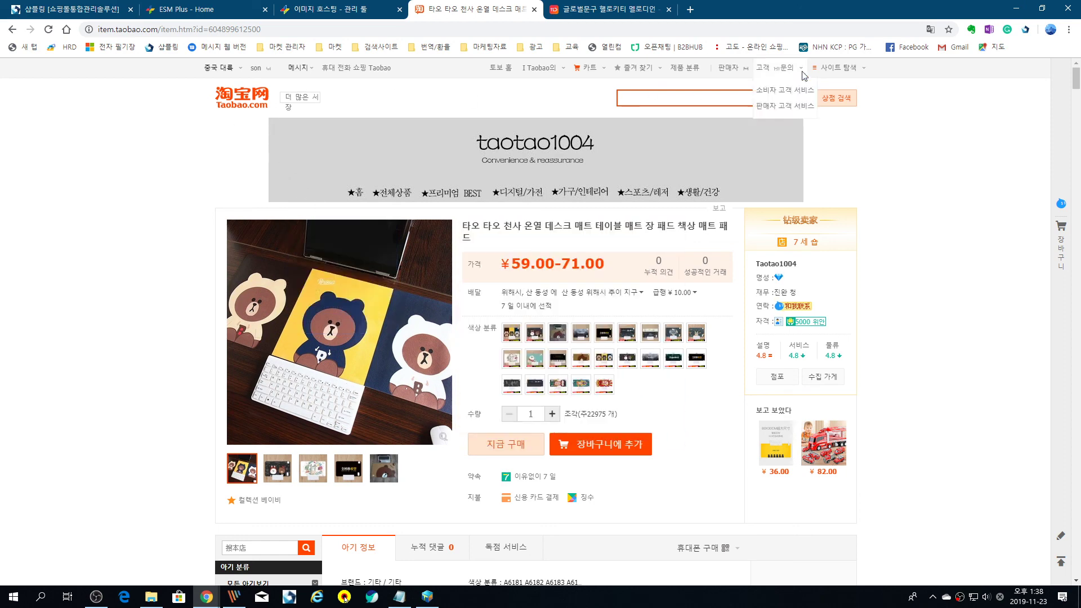
left_click(930, 29)
left_click(888, 85)
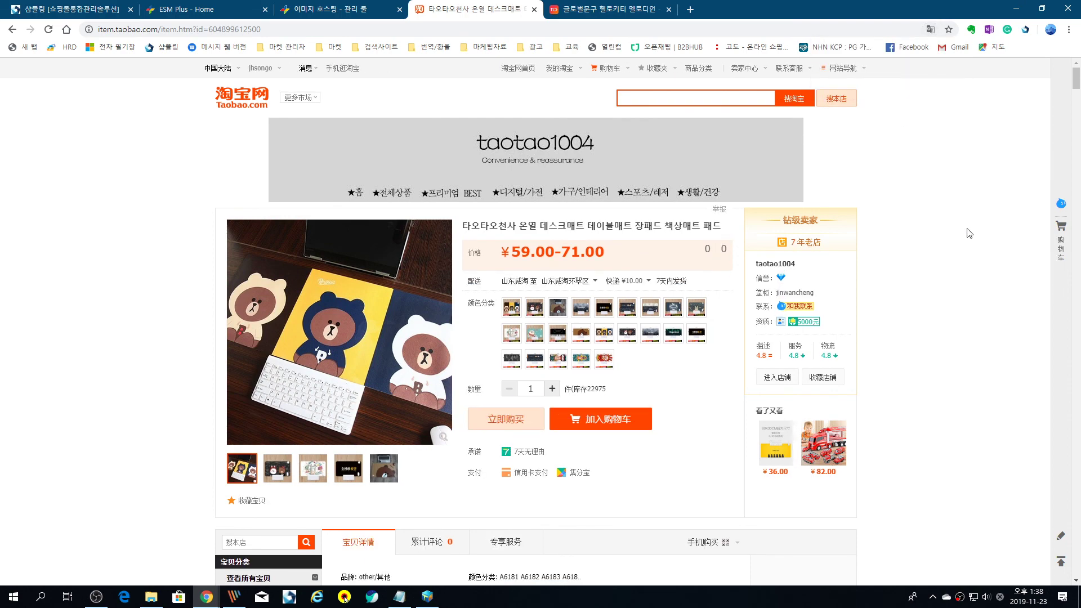
- Examine the heated desk mat's detail page on Taobao, including the size images and the Korean consultation and shipping information
scroll(678, 370, "down", 1)
scroll(691, 361, "down", 20)
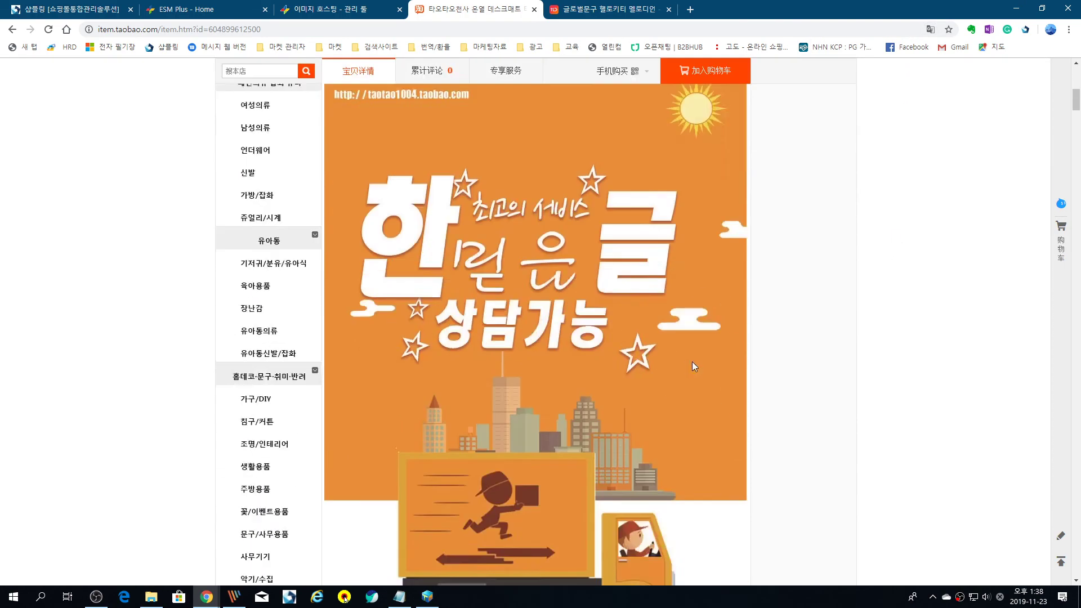
scroll(788, 365, "down", 5)
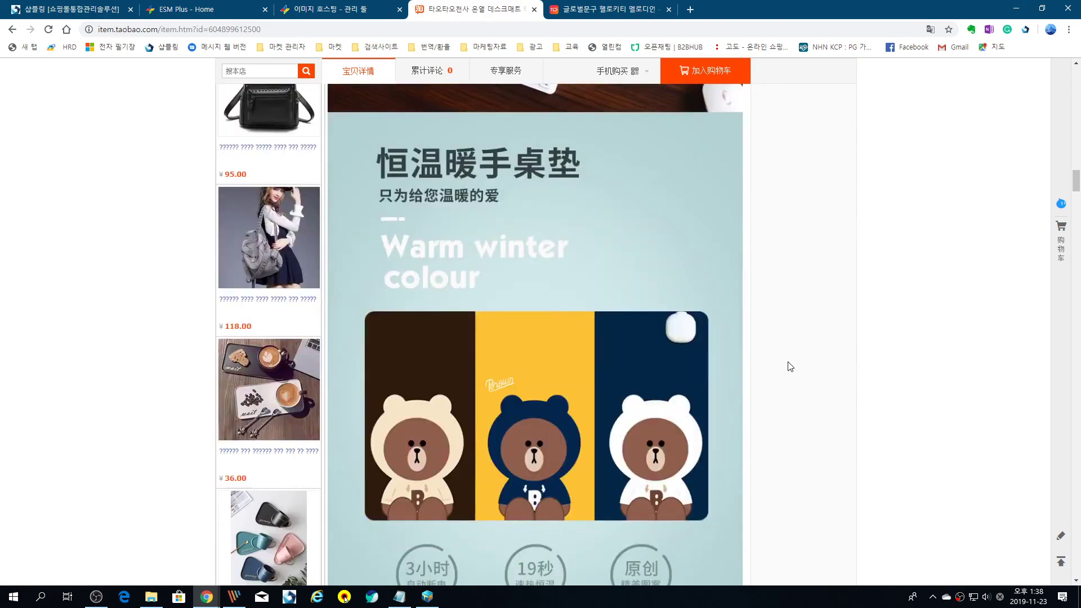
scroll(791, 366, "up", 5)
scroll(794, 366, "down", 10)
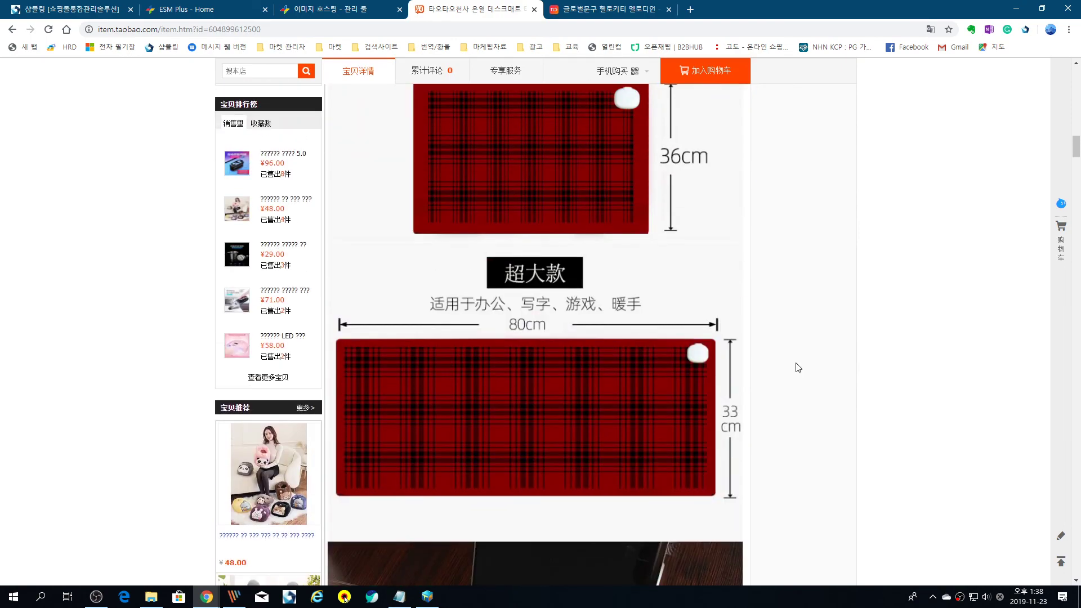
scroll(798, 361, "up", 15)
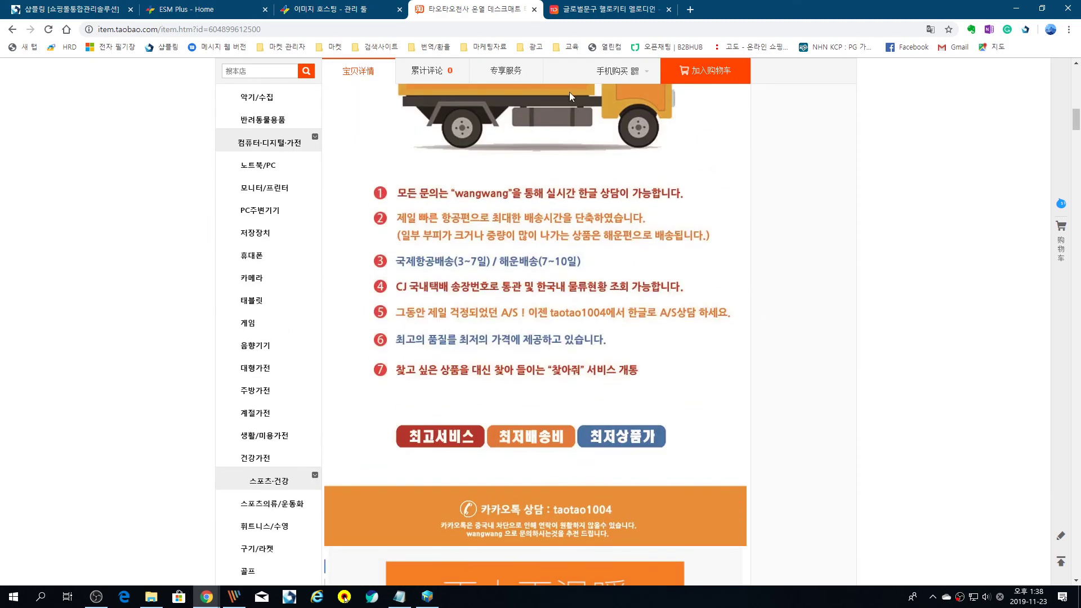
- Return to the Shopling order list and bring the Notepad notes back in front of it
mouse_move(580, 85)
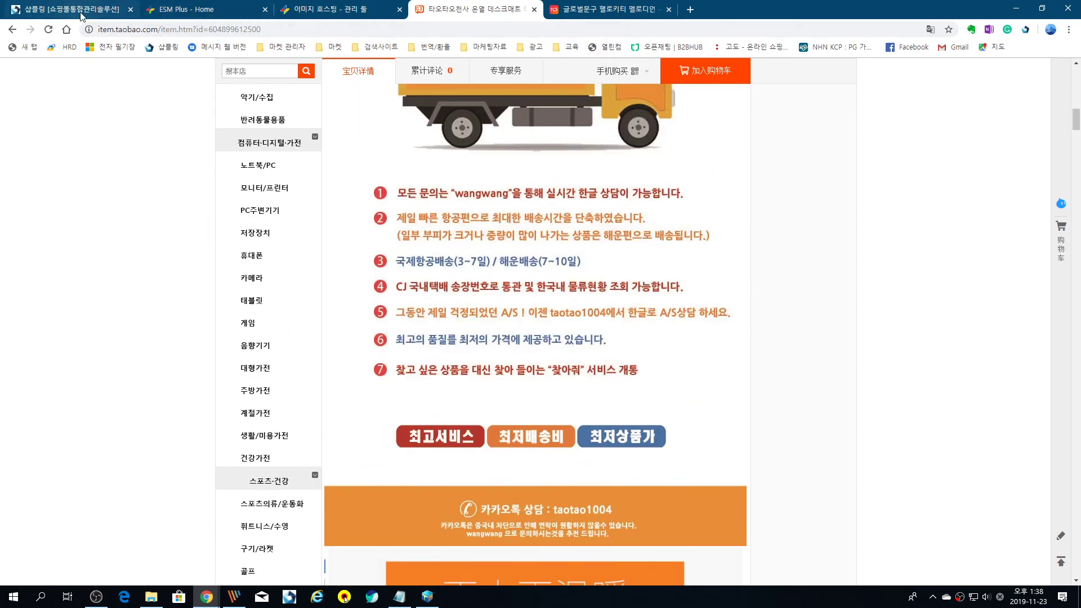
left_click(83, 16)
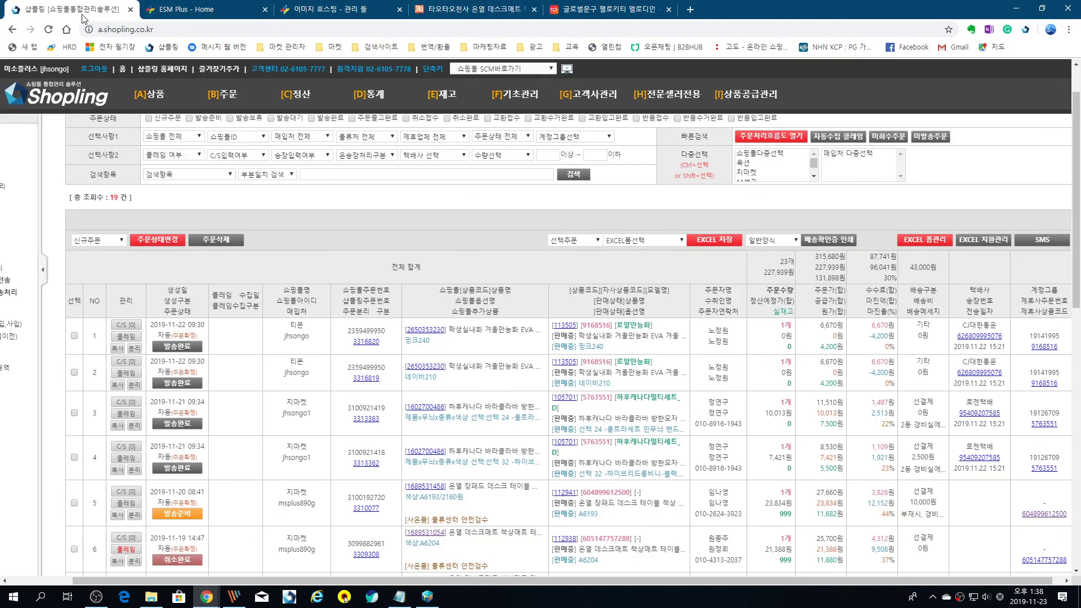
left_click(400, 596)
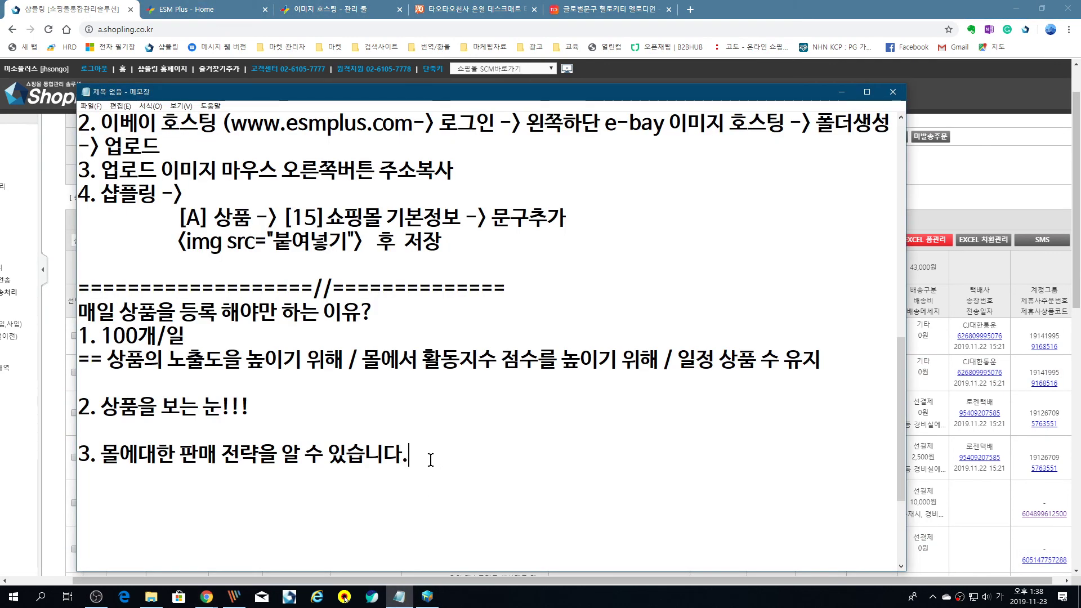